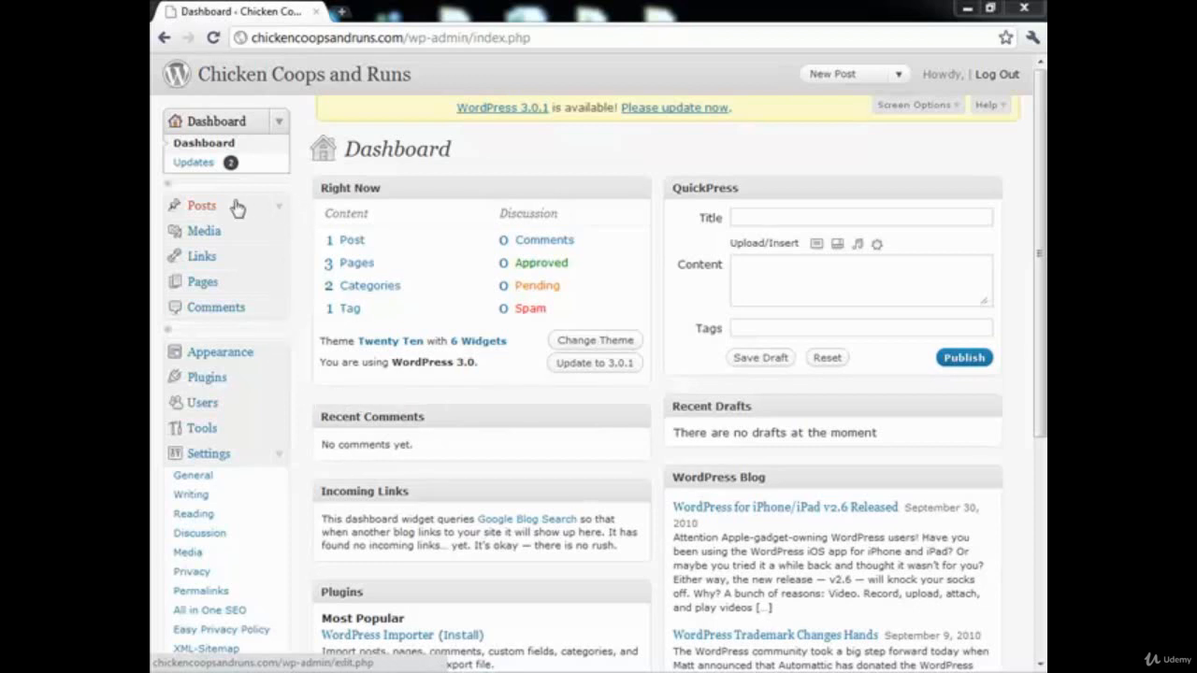
Step: Create a new post and paste in the title "Chicken Hutch Plans - Choosing What Type of Coop Best Suited For You" from the chickenhutch Notepad file
{"action": "left_click", "coordinate": [208, 206]}
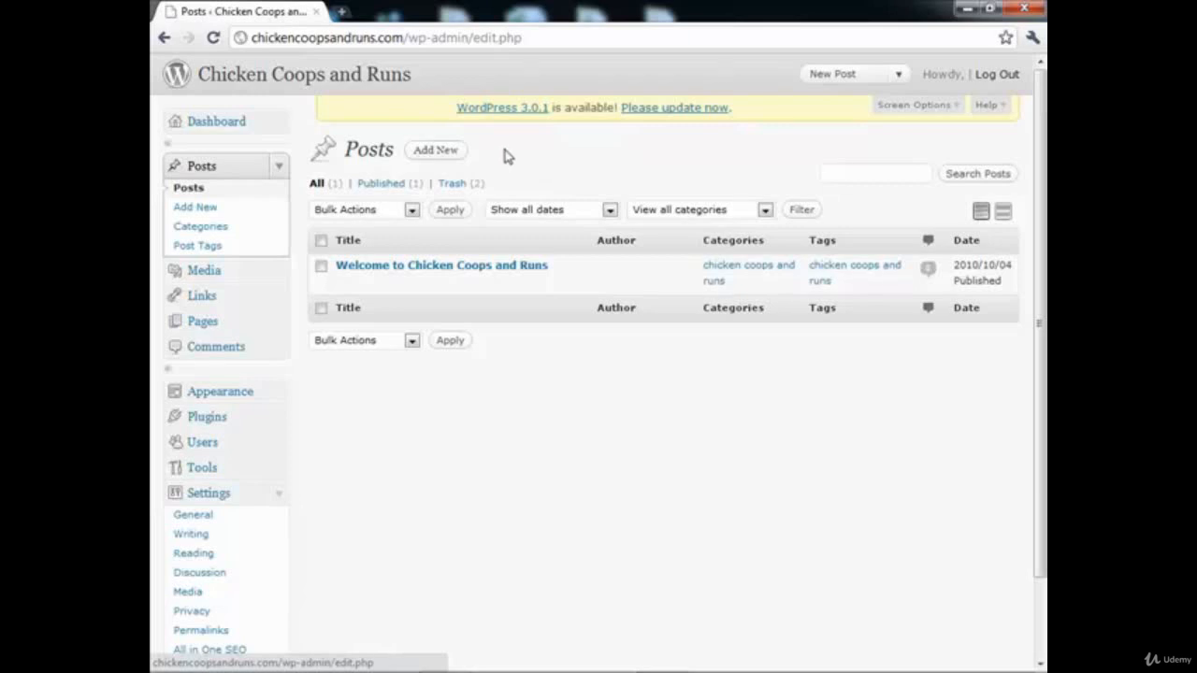
{"action": "left_click", "coordinate": [448, 157]}
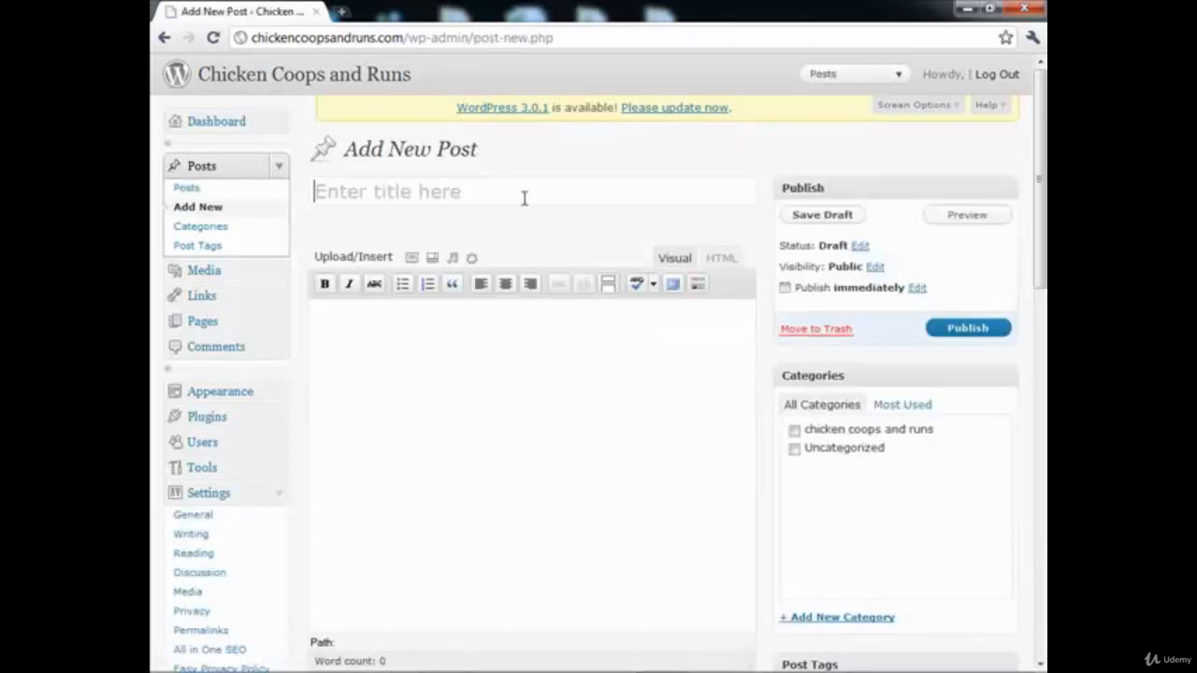
{"action": "key", "text": "alt+Tab"}
{"action": "scroll", "coordinate": [738, 208], "scroll_direction": "up", "scroll_amount": 9}
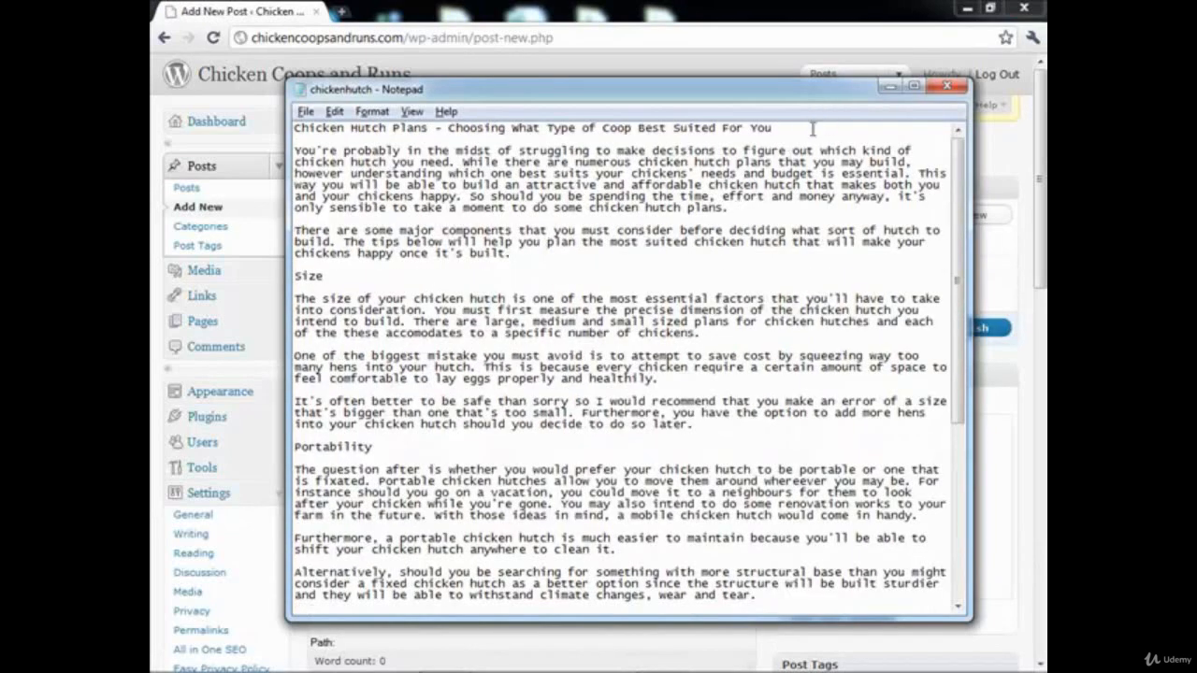
{"action": "left_click_drag", "start_coordinate": [812, 127], "coordinate": [190, 114]}
{"action": "key", "text": "ctrl+c"}
{"action": "key", "text": "alt+Tab"}
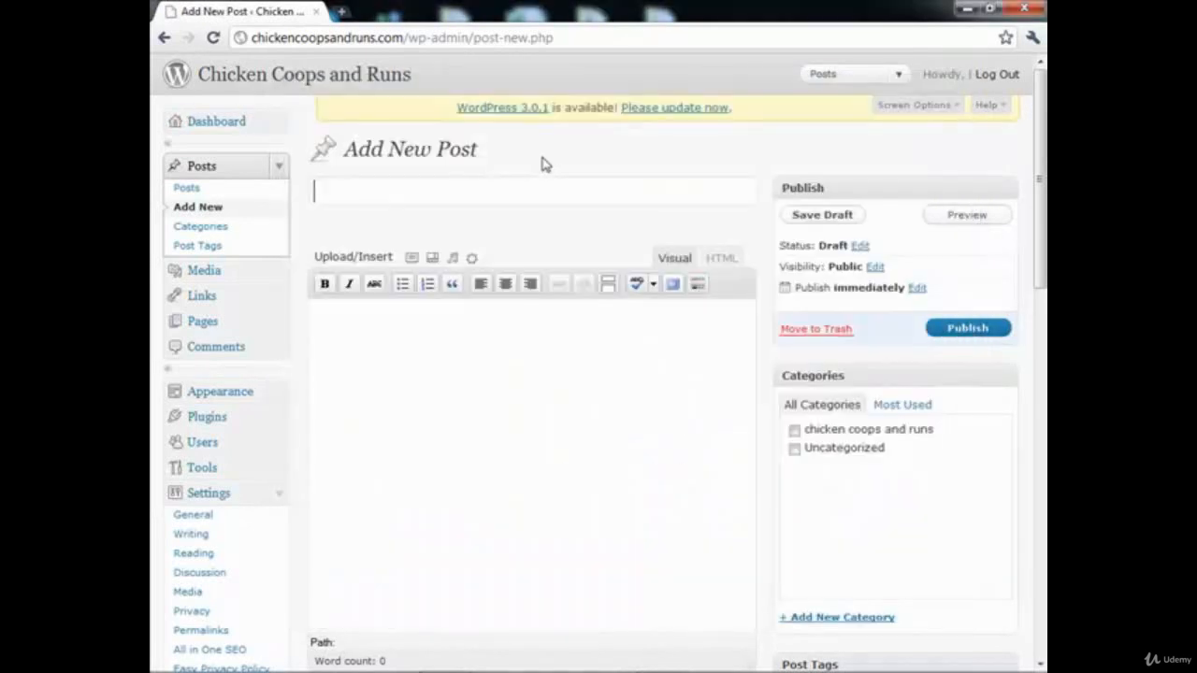
{"action": "left_click", "coordinate": [520, 192]}
{"action": "key", "text": "ctrl+v"}
Step: Copy the article text below the title from the chickenhutch Notepad file and paste it into the post body
{"action": "left_click", "coordinate": [508, 421]}
{"action": "key", "text": "alt+Tab"}
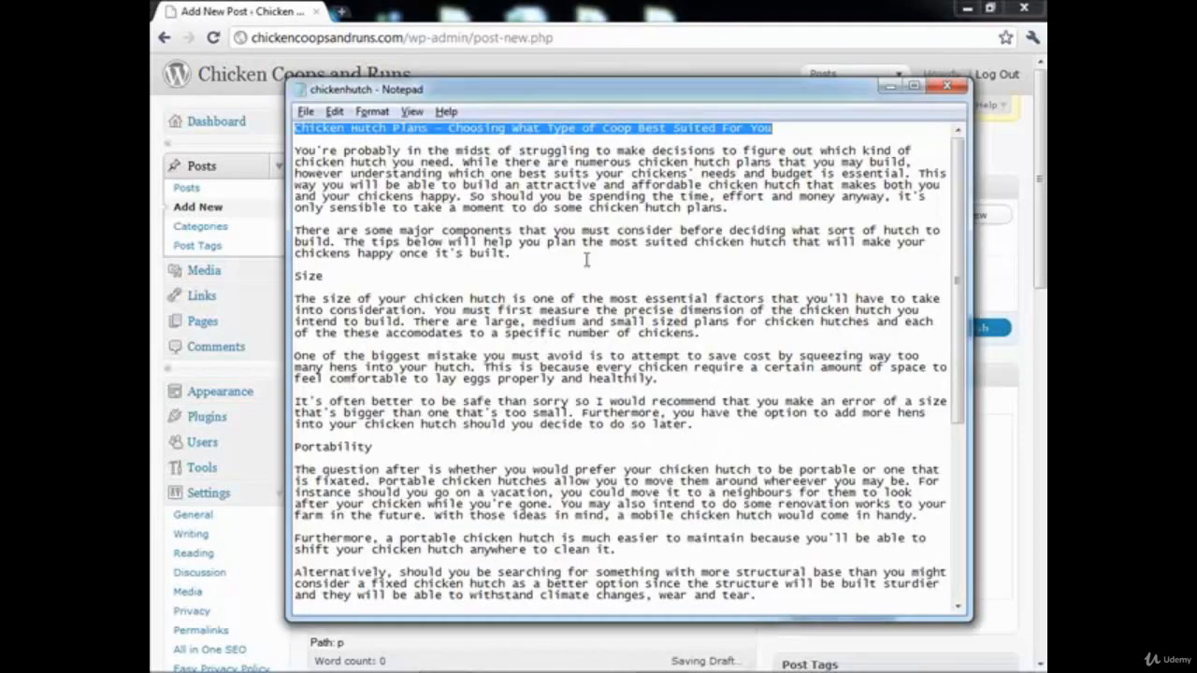
{"action": "left_click_drag", "start_coordinate": [297, 151], "coordinate": [934, 573]}
{"action": "key", "text": "alt+Tab"}
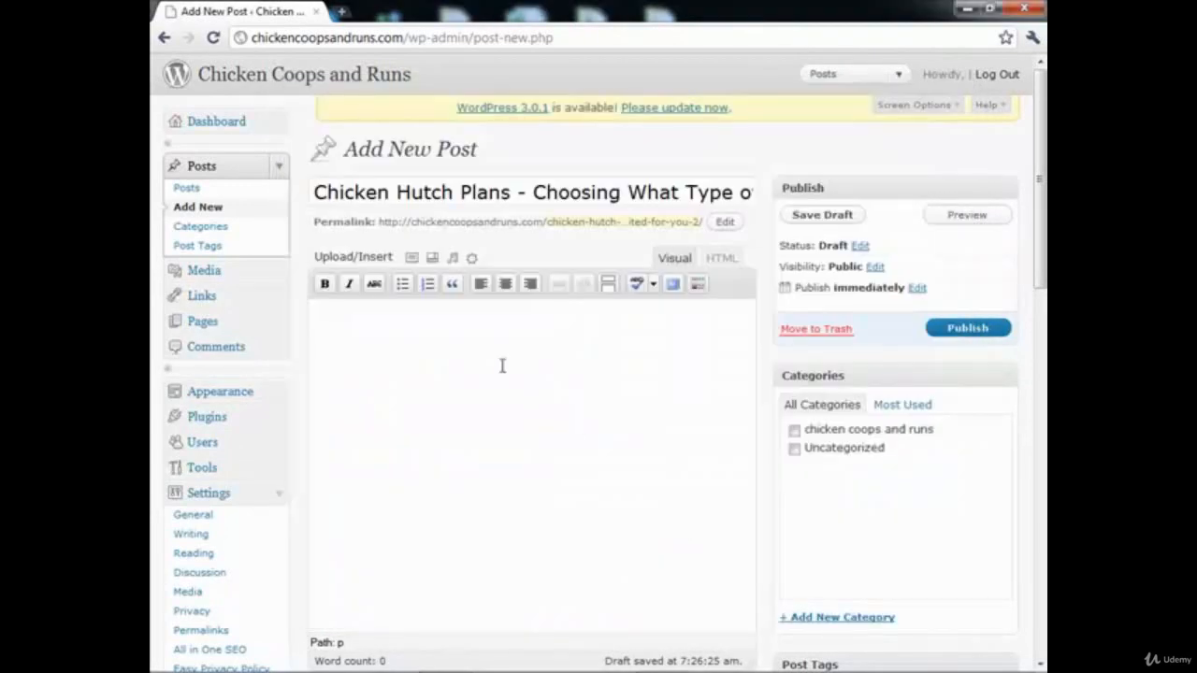
{"action": "key", "text": "ctrl+v"}
{"action": "scroll", "coordinate": [562, 452], "scroll_direction": "down", "scroll_amount": 2}
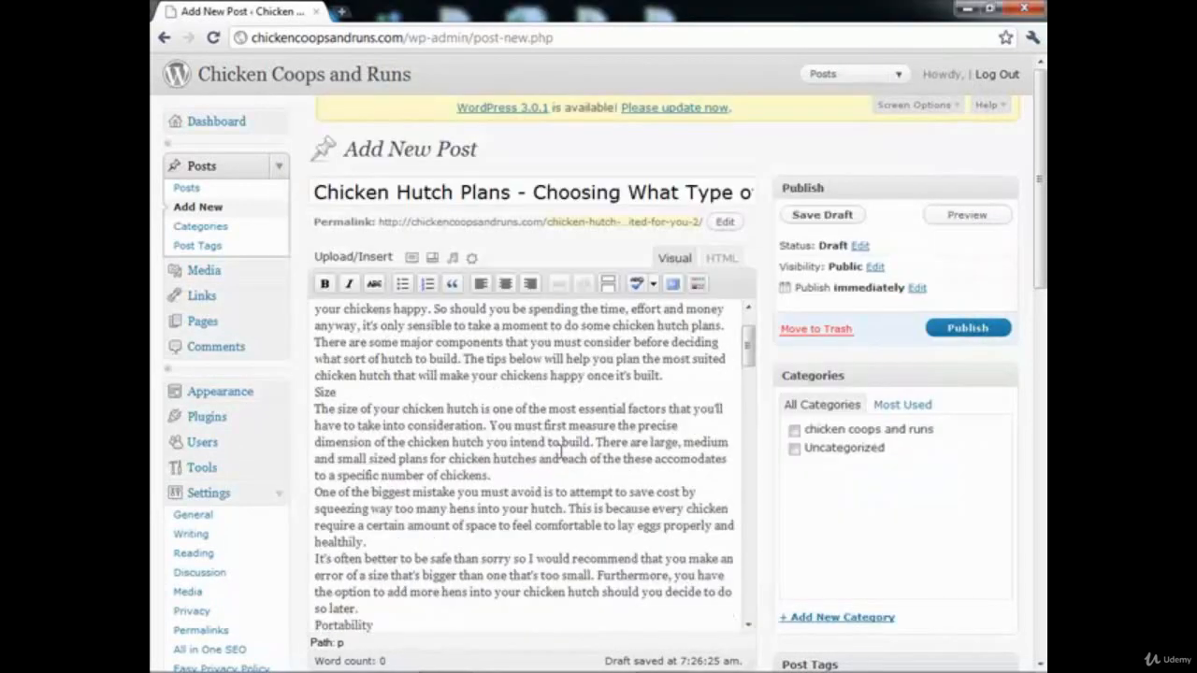
{"action": "scroll", "coordinate": [561, 452], "scroll_direction": "down", "scroll_amount": 5}
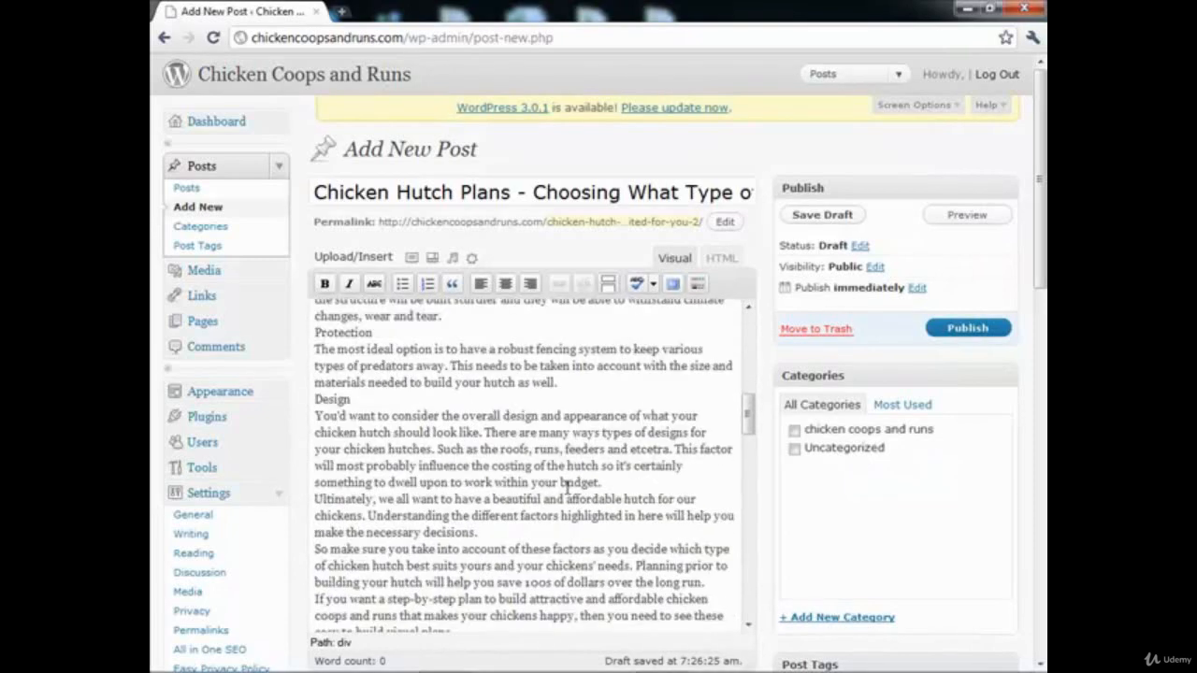
{"action": "scroll", "coordinate": [565, 485], "scroll_direction": "down", "scroll_amount": 5}
{"action": "left_click_drag", "start_coordinate": [513, 377], "coordinate": [567, 616]}
{"action": "left_click", "coordinate": [495, 421]}
{"action": "left_click_drag", "start_coordinate": [475, 367], "coordinate": [612, 608]}
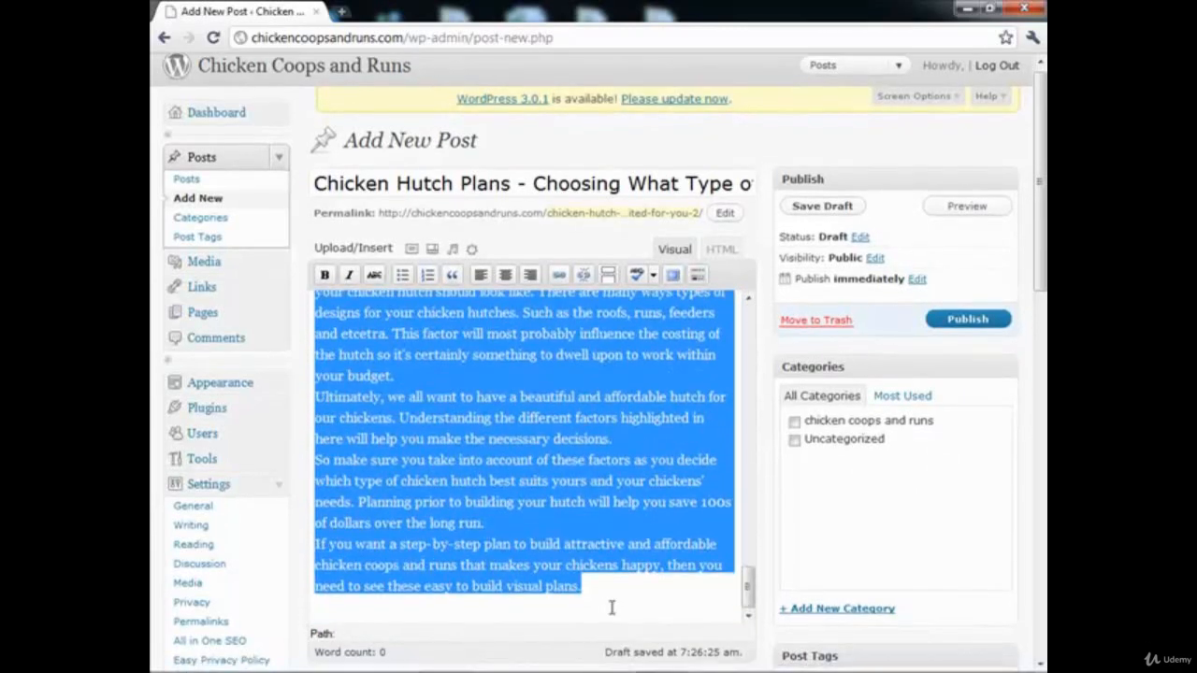
{"action": "left_click", "coordinate": [612, 608]}
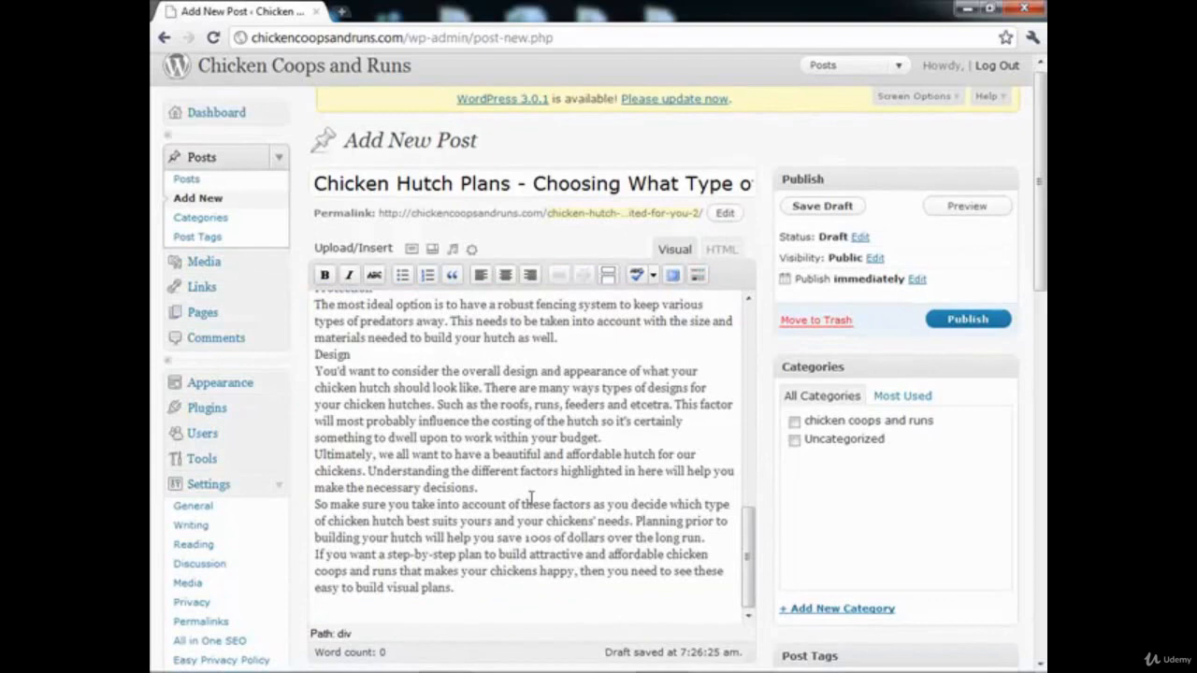
{"action": "key", "text": "ctrl+z"}
Step: Delete the duplicate larger-font copy of the article below the first one in the post body
{"action": "scroll", "coordinate": [460, 457], "scroll_direction": "down", "scroll_amount": 15}
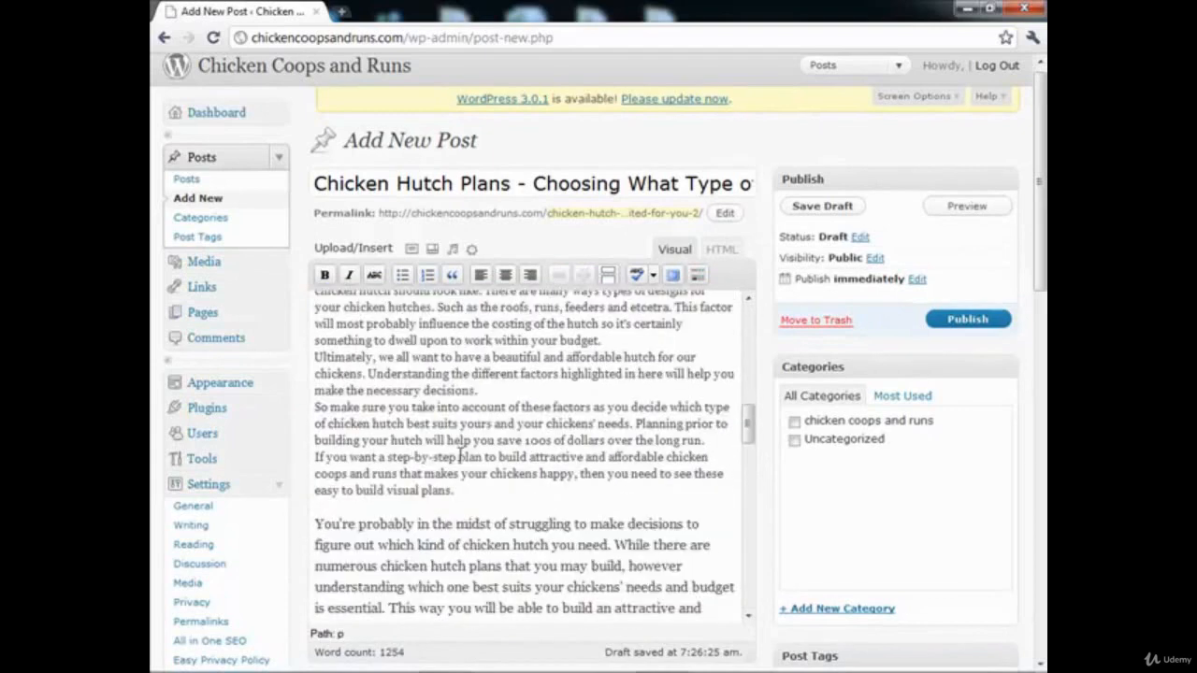
{"action": "scroll", "coordinate": [460, 455], "scroll_direction": "up", "scroll_amount": 2}
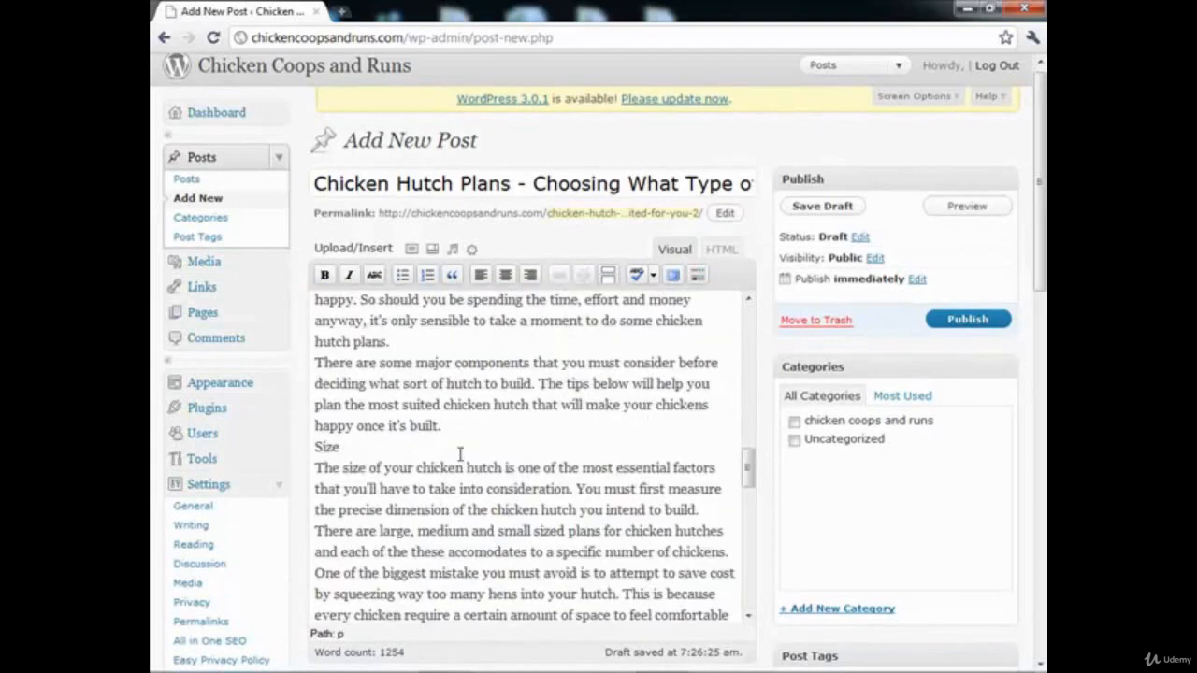
{"action": "scroll", "coordinate": [491, 422], "scroll_direction": "up", "scroll_amount": 5}
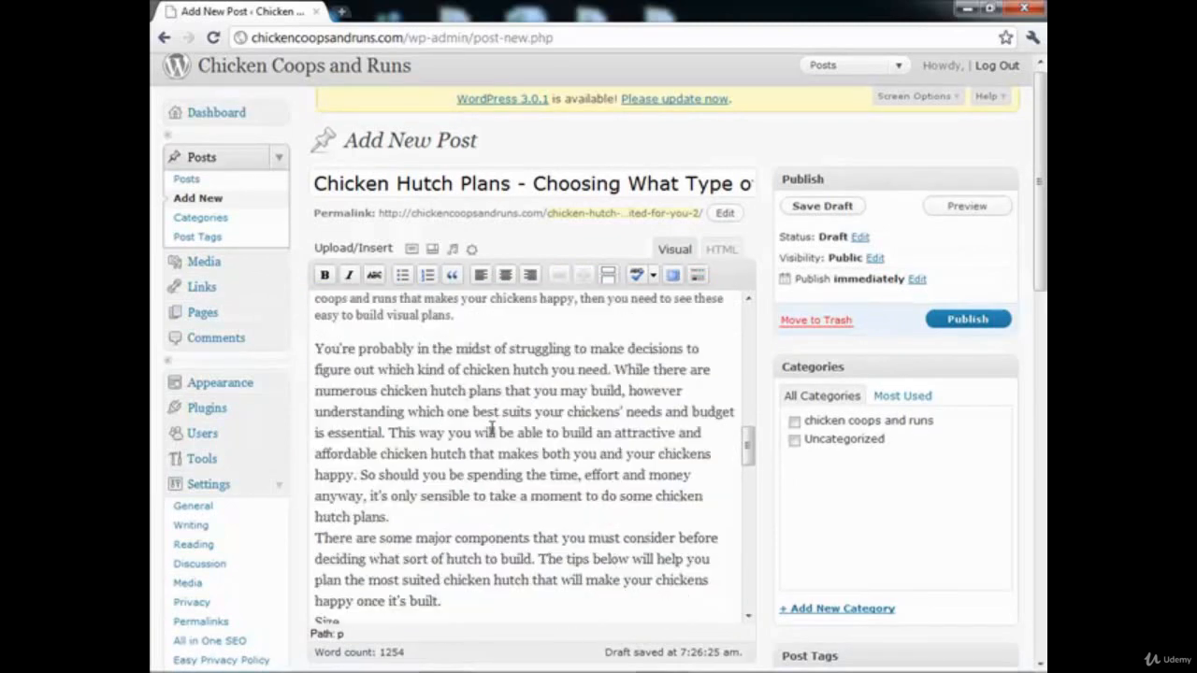
{"action": "left_click_drag", "start_coordinate": [455, 403], "coordinate": [655, 634]}
{"action": "key", "text": "Delete"}
Step: Remove the empty lines above the opening paragraph, keep its initial "Y", and leave a blank line after that paragraph
{"action": "scroll", "coordinate": [500, 473], "scroll_direction": "up", "scroll_amount": 15}
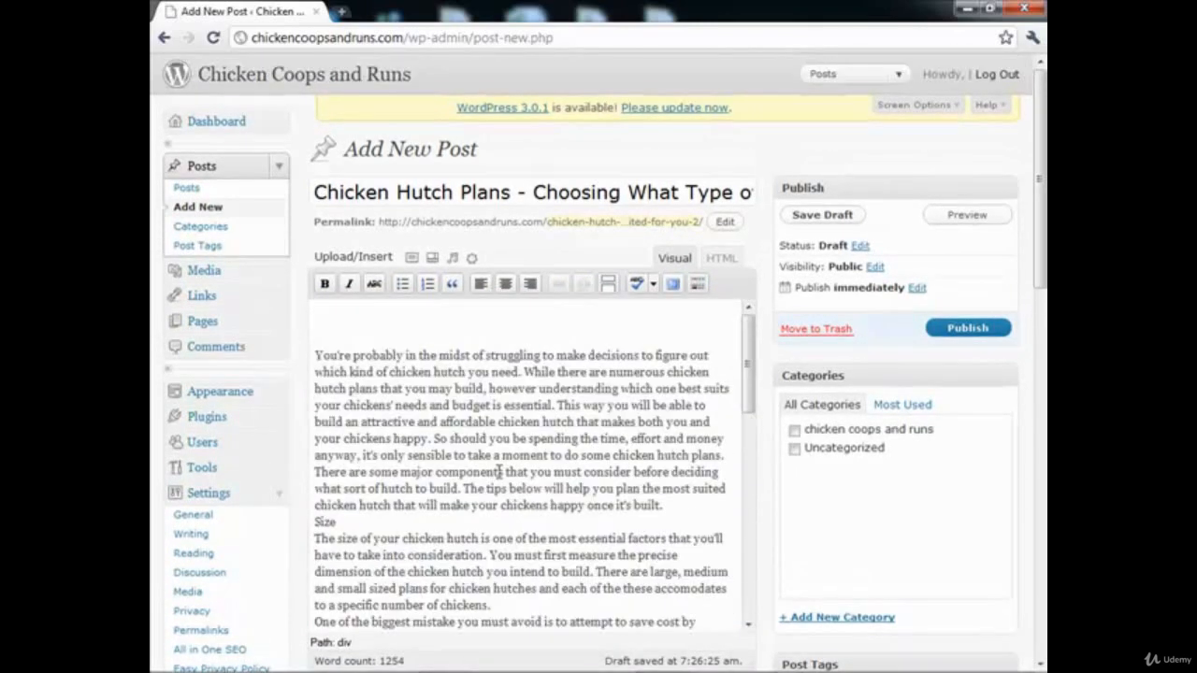
{"action": "left_click", "coordinate": [385, 321]}
{"action": "key", "text": "Delete"}
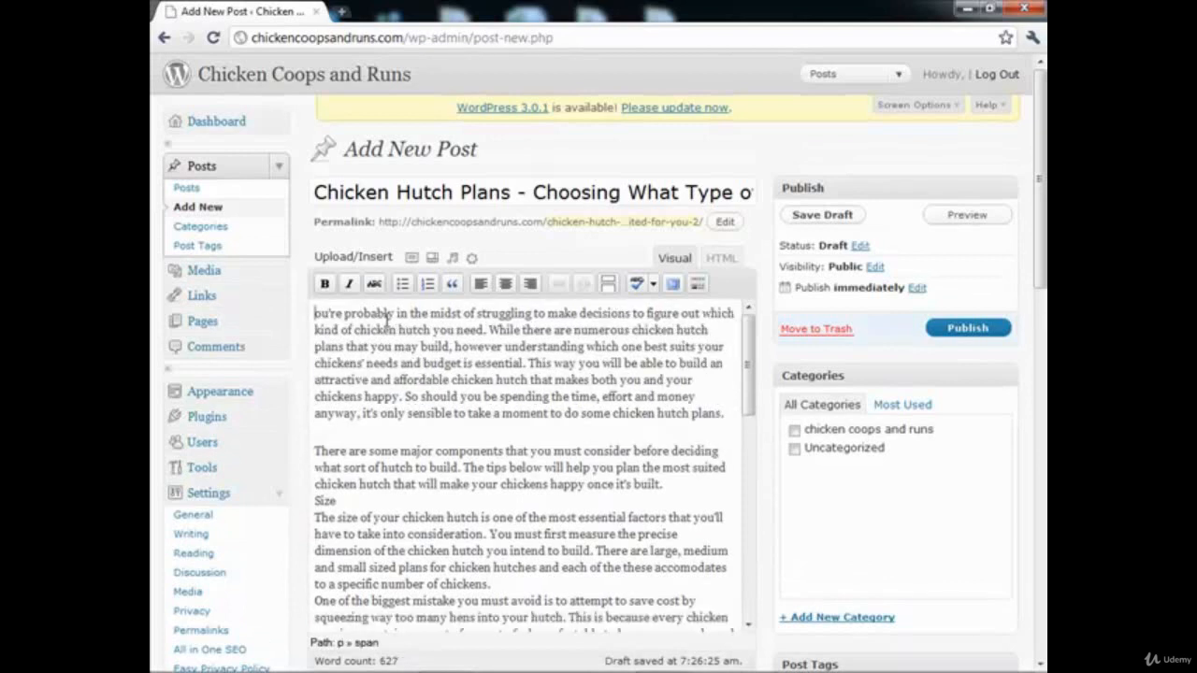
{"action": "type", "text": "Y"}
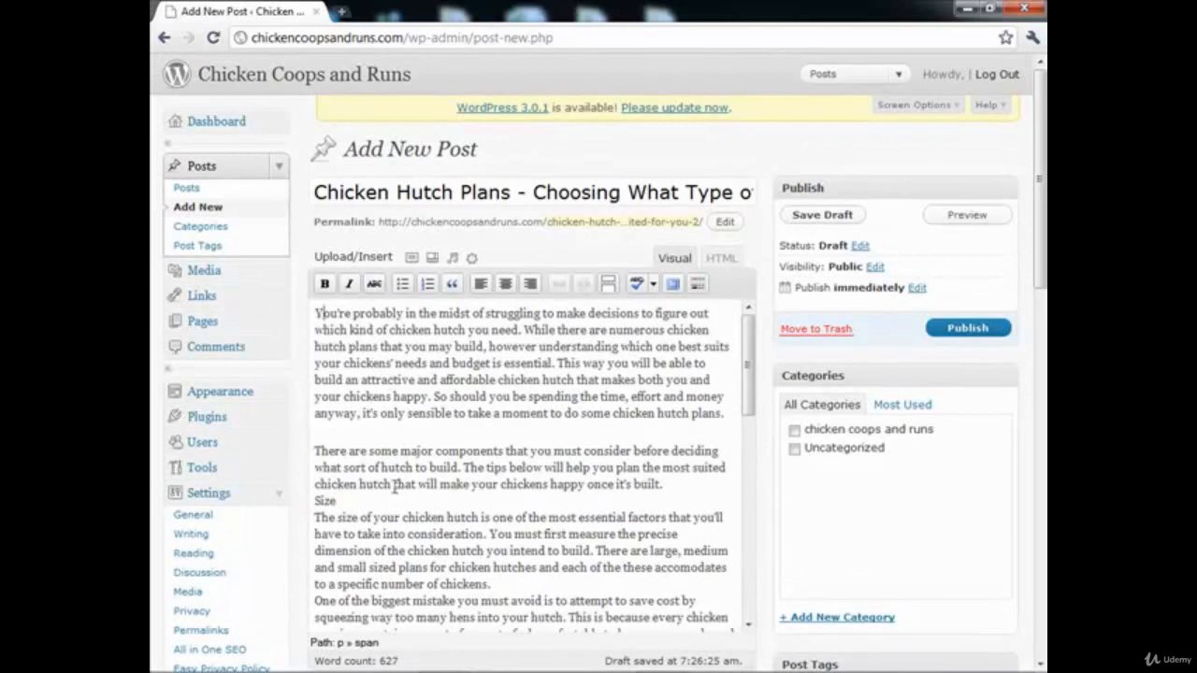
Step: Put a blank line before and after the "Size" subheading and make it bold
{"action": "left_click", "coordinate": [666, 481]}
{"action": "key", "text": "Return"}
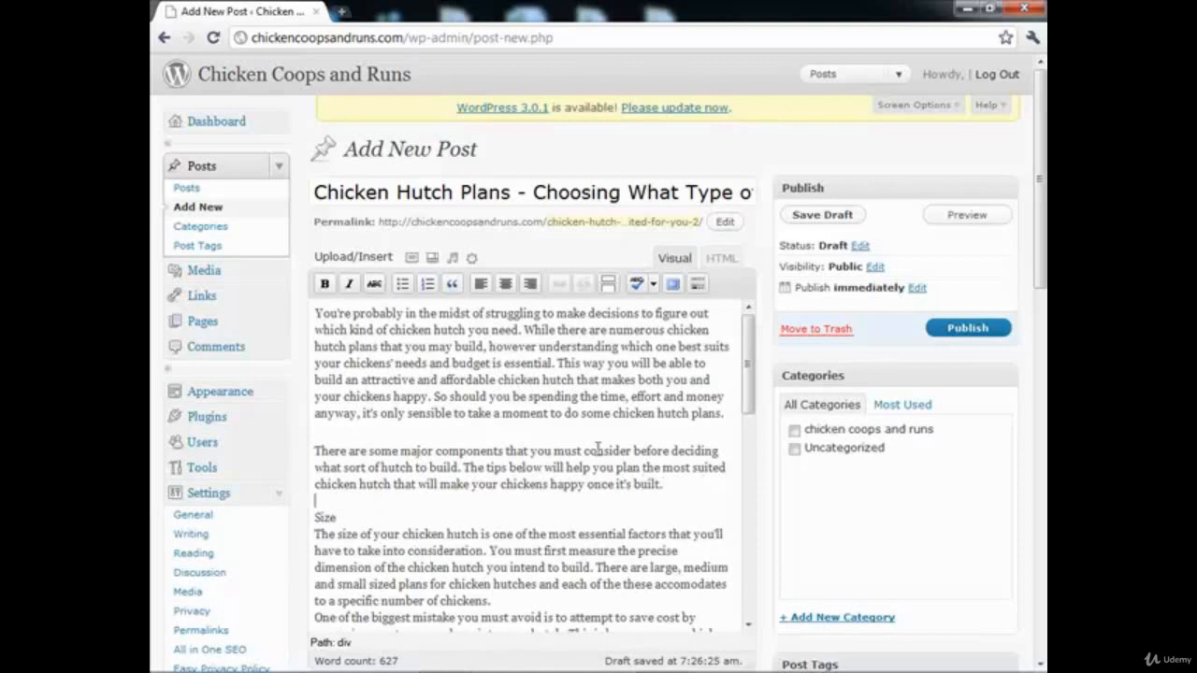
{"action": "scroll", "coordinate": [599, 447], "scroll_direction": "down", "scroll_amount": 2}
{"action": "left_click", "coordinate": [376, 430]}
{"action": "key", "text": "Return"}
{"action": "left_click_drag", "start_coordinate": [374, 430], "coordinate": [316, 432]}
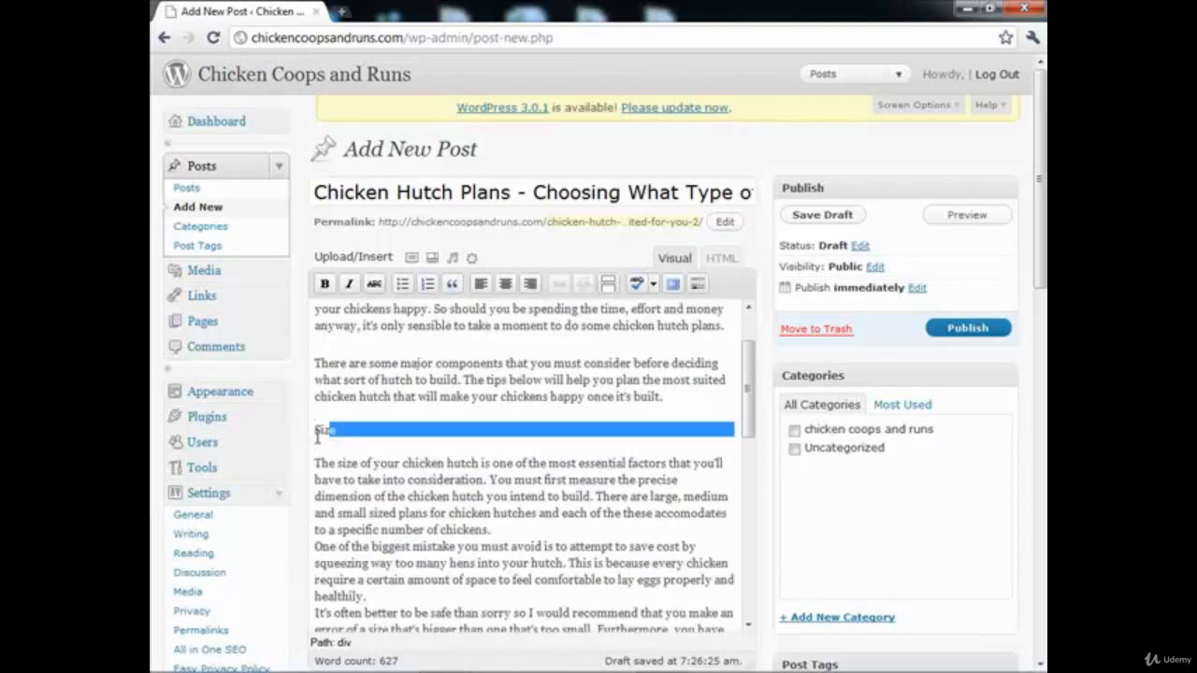
{"action": "left_click", "coordinate": [324, 284]}
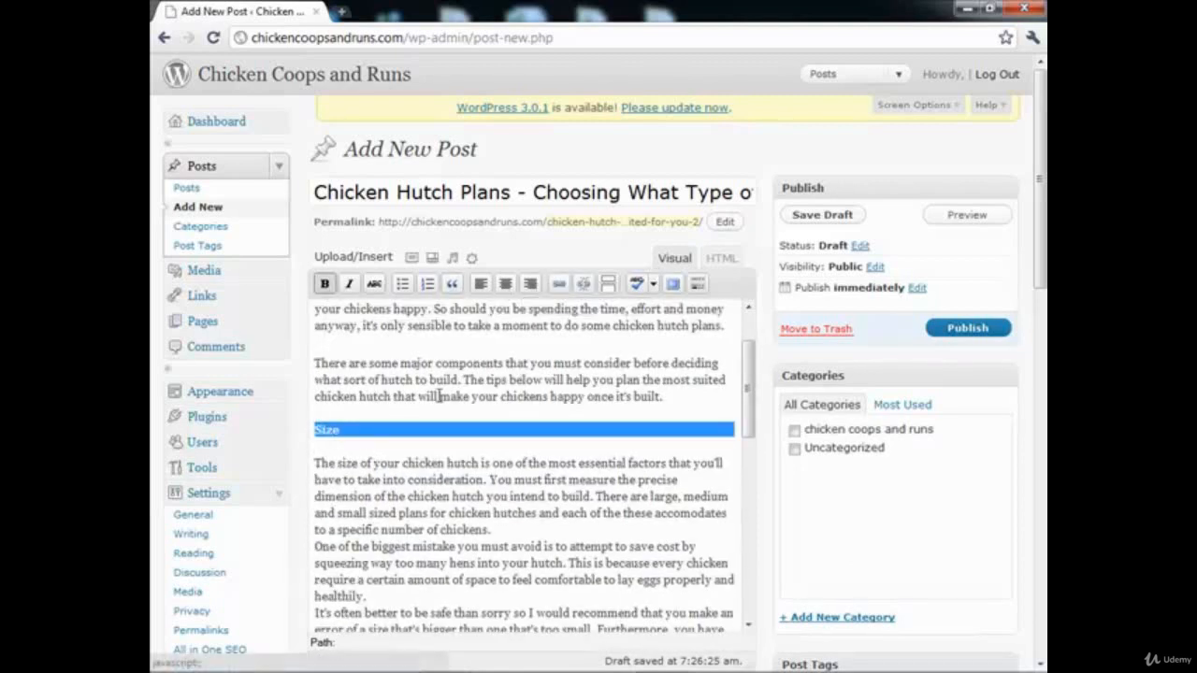
Step: Separate the three paragraphs of the Size section with blank lines
{"action": "scroll", "coordinate": [480, 416], "scroll_direction": "down", "scroll_amount": 2}
{"action": "left_click", "coordinate": [522, 440]}
{"action": "key", "text": "Return"}
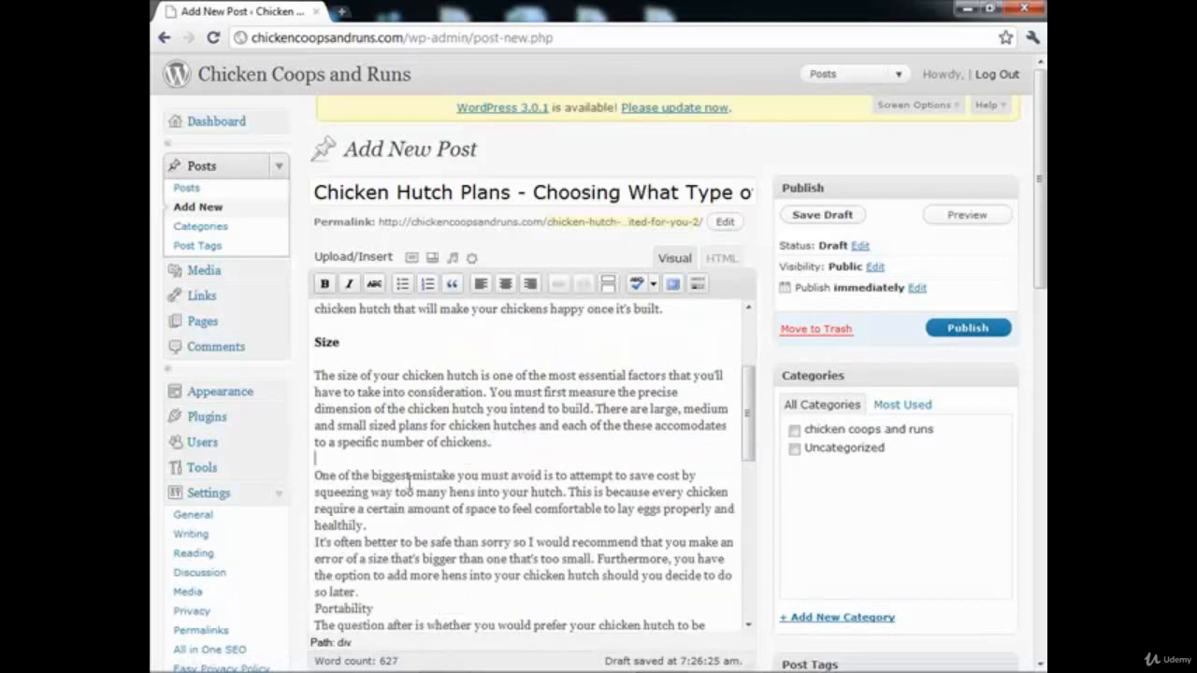
{"action": "left_click", "coordinate": [368, 525]}
{"action": "key", "text": "Return"}
{"action": "scroll", "coordinate": [430, 450], "scroll_direction": "down", "scroll_amount": 3}
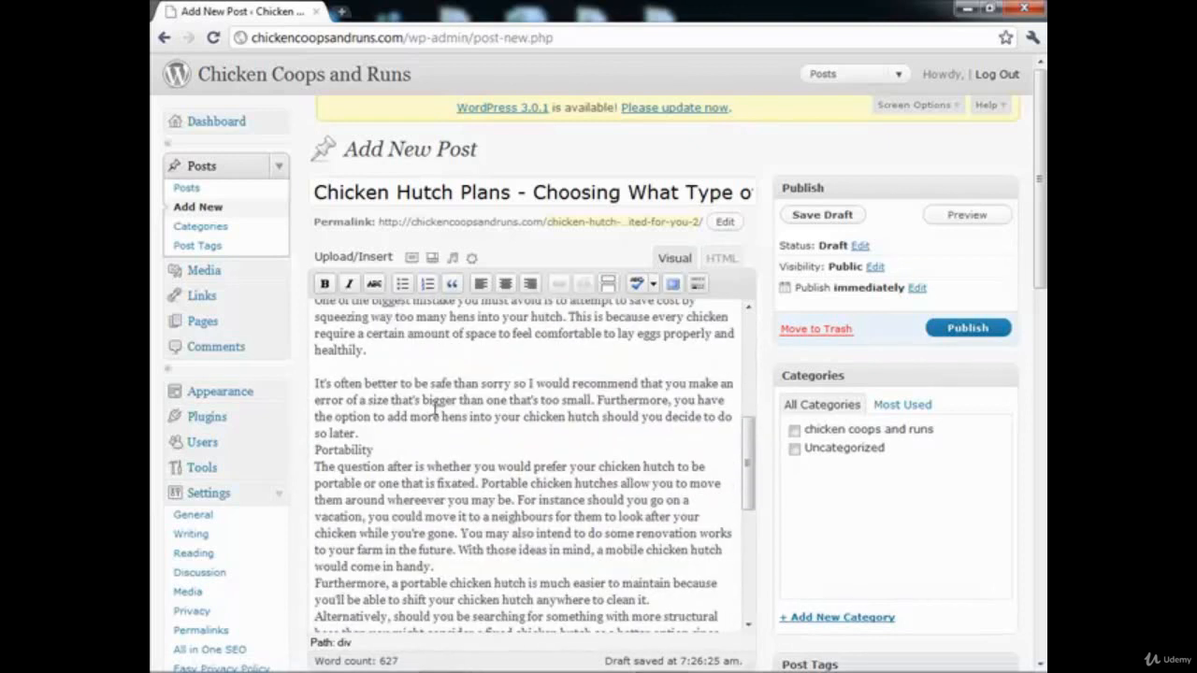
Step: Put a blank line before and after the "Portability" subheading and make it bold
{"action": "left_click", "coordinate": [382, 435]}
{"action": "key", "text": "Return"}
{"action": "left_click", "coordinate": [379, 468]}
{"action": "key", "text": "Return"}
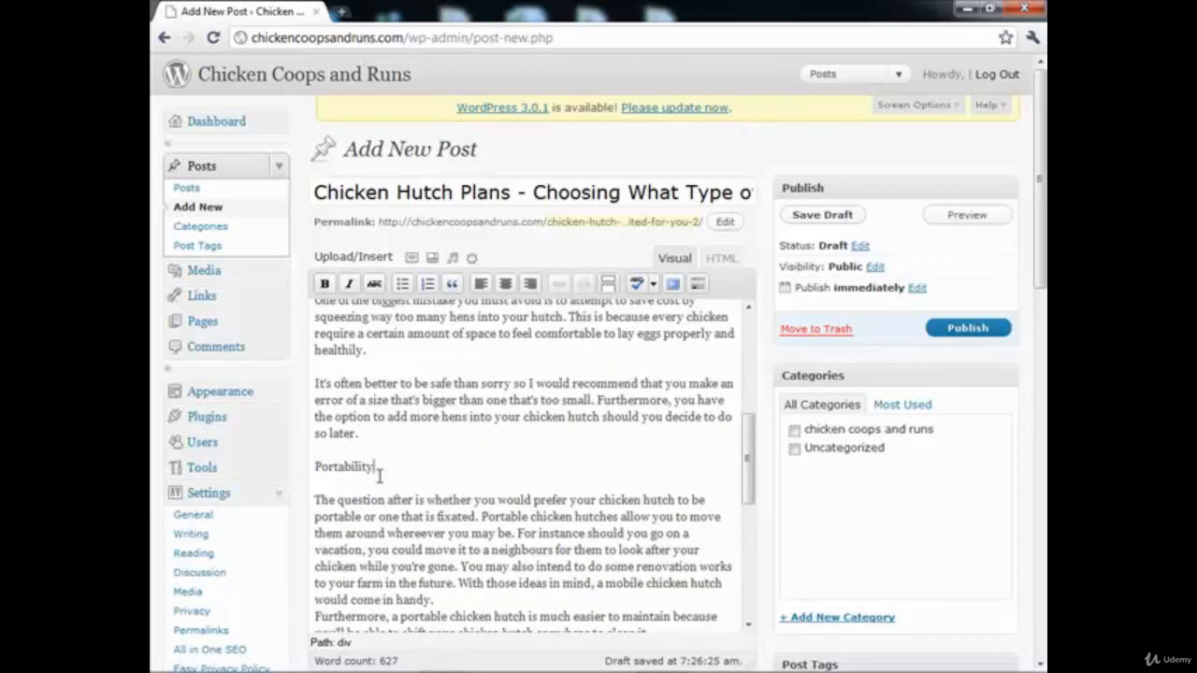
{"action": "left_click_drag", "start_coordinate": [376, 470], "coordinate": [301, 467]}
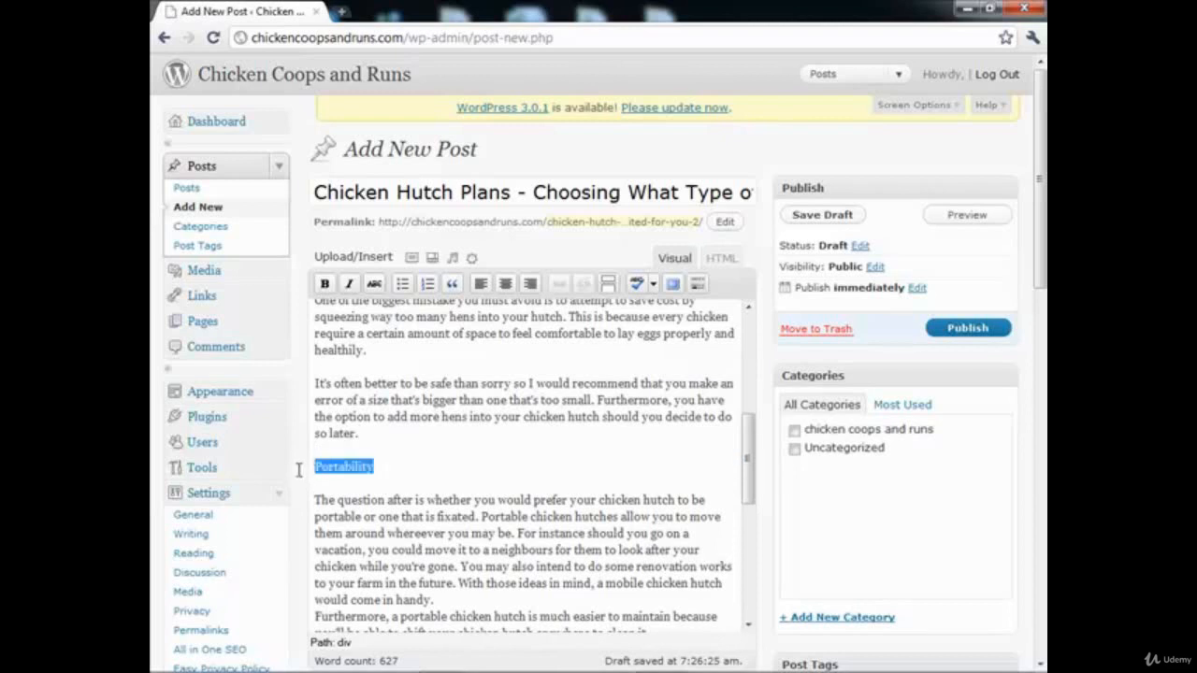
{"action": "left_click", "coordinate": [326, 284]}
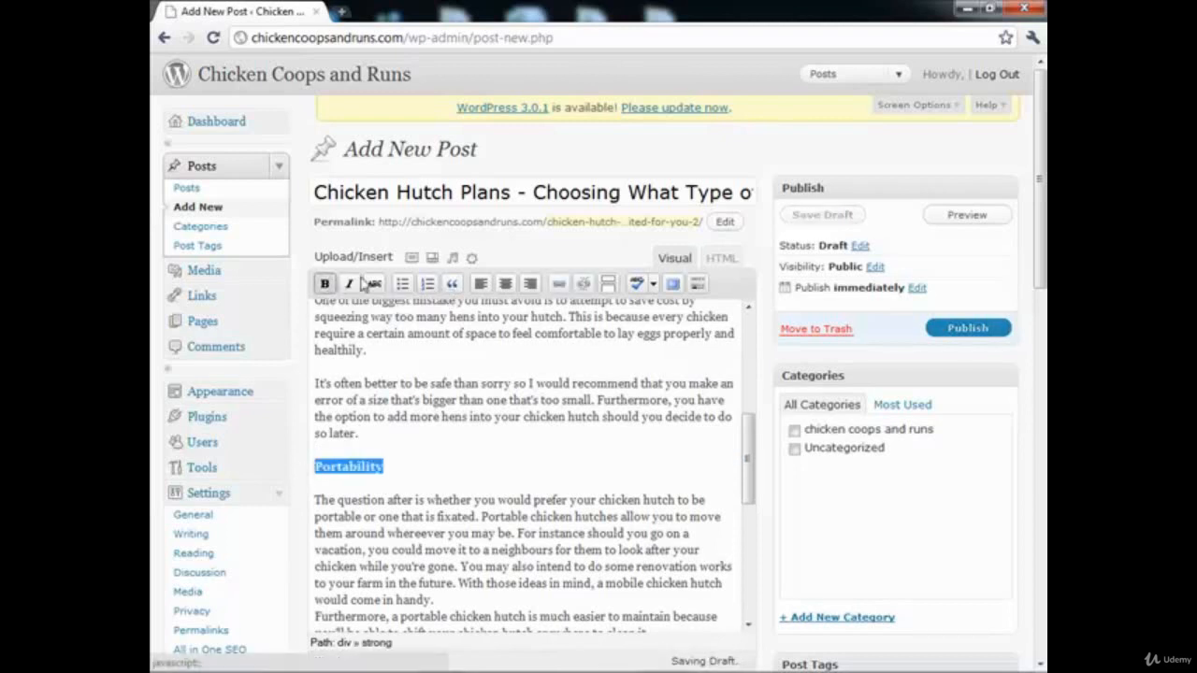
{"action": "left_click", "coordinate": [391, 401]}
Step: Insert a blank line after the first Portability paragraph, before the one starting "Furthermore"
{"action": "scroll", "coordinate": [448, 423], "scroll_direction": "down", "scroll_amount": 3}
{"action": "left_click", "coordinate": [448, 423]}
{"action": "key", "text": "Return"}
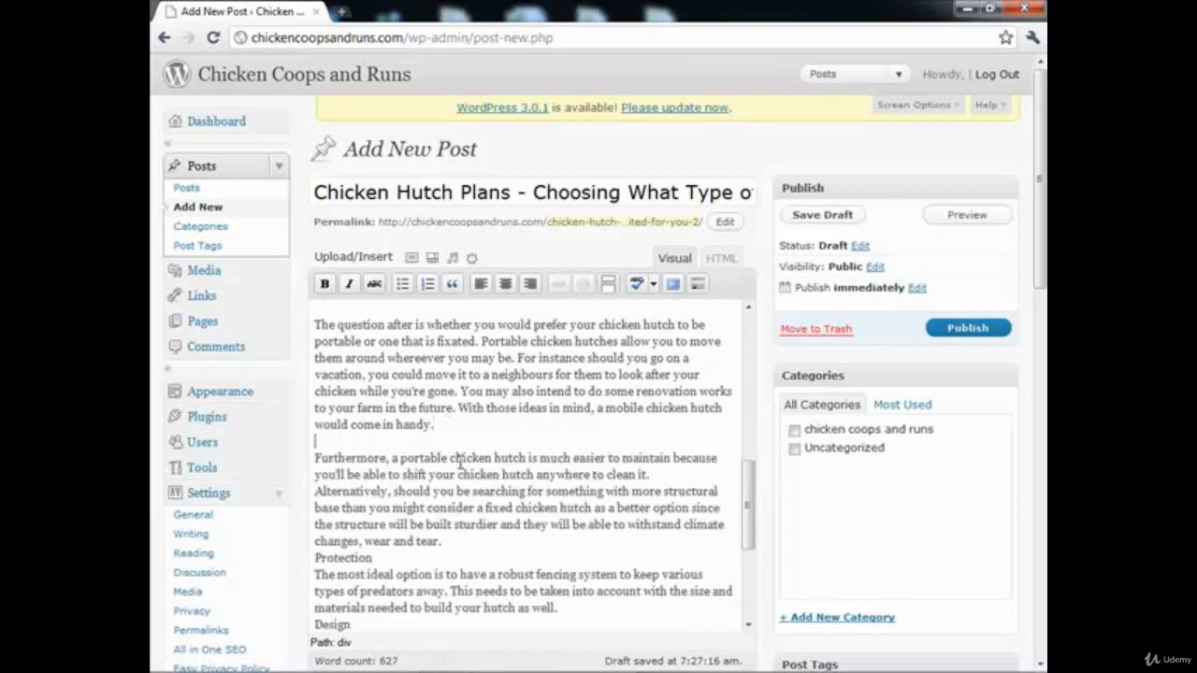
Step: Put a blank line before and after the "Protection" subheading and make it bold
{"action": "scroll", "coordinate": [462, 462], "scroll_direction": "down", "scroll_amount": 1}
{"action": "left_click", "coordinate": [449, 454]}
{"action": "key", "text": "Return"}
{"action": "left_click", "coordinate": [378, 487]}
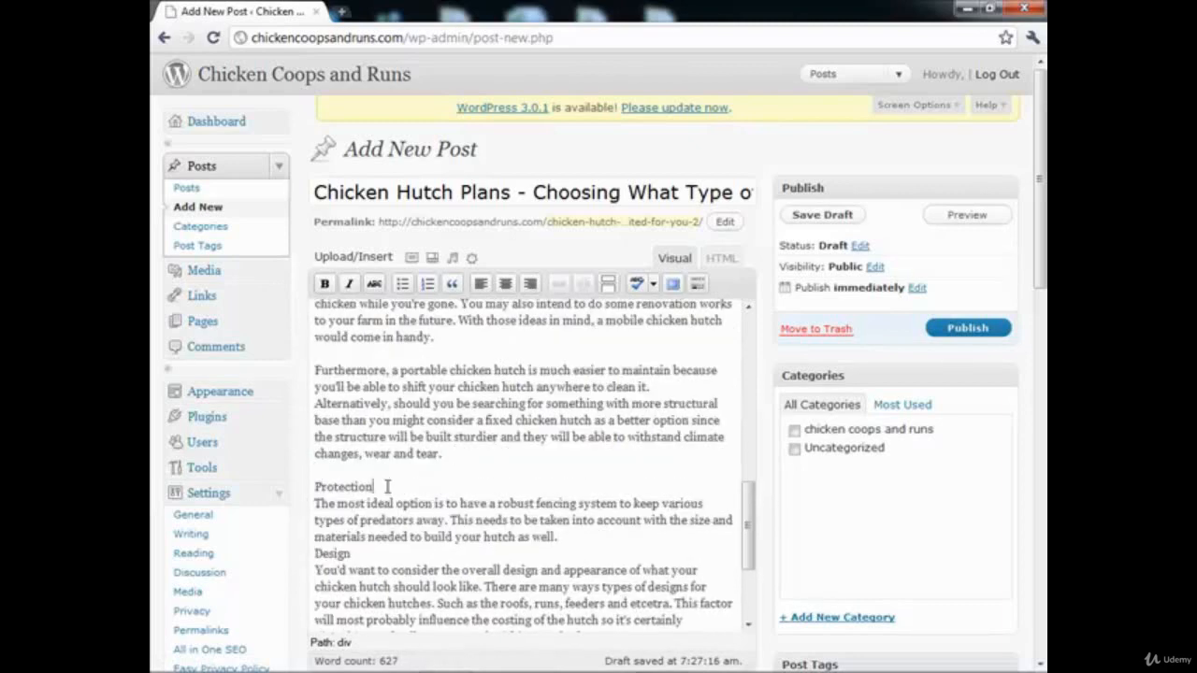
{"action": "key", "text": "Return"}
{"action": "left_click_drag", "start_coordinate": [378, 487], "coordinate": [315, 487]}
{"action": "left_click", "coordinate": [324, 284]}
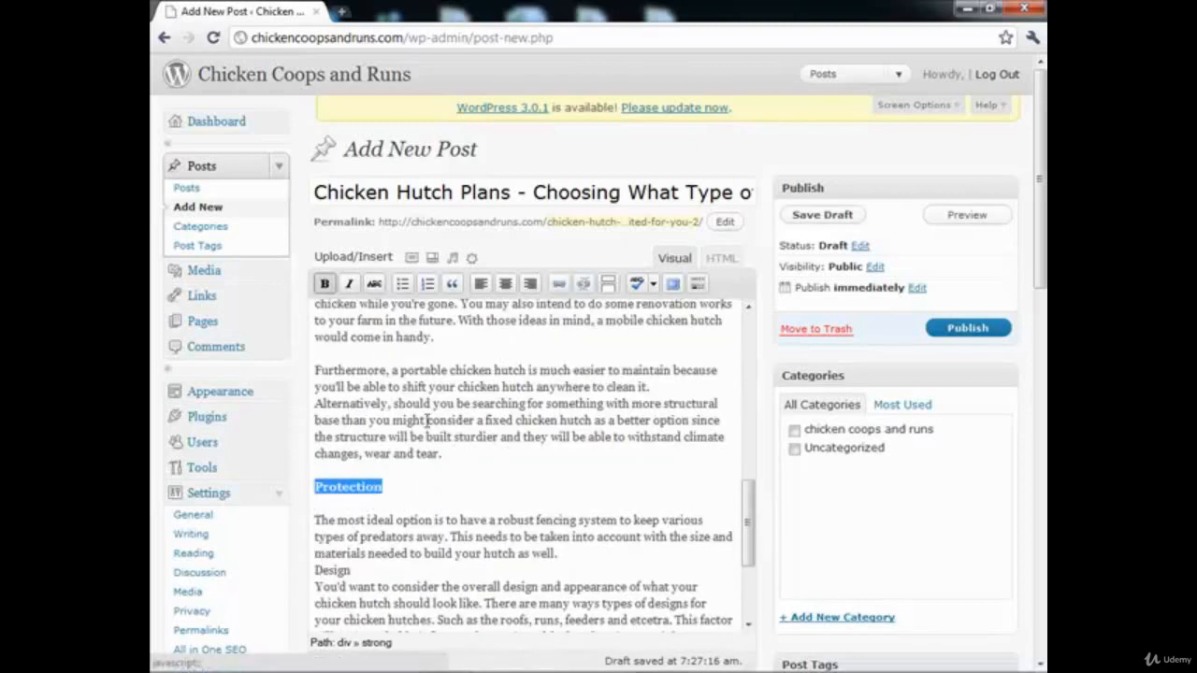
Step: Put a blank line before and after the "Design" subheading and make it bold
{"action": "scroll", "coordinate": [430, 421], "scroll_direction": "down", "scroll_amount": 3}
{"action": "left_click", "coordinate": [415, 396]}
{"action": "key", "text": "Return"}
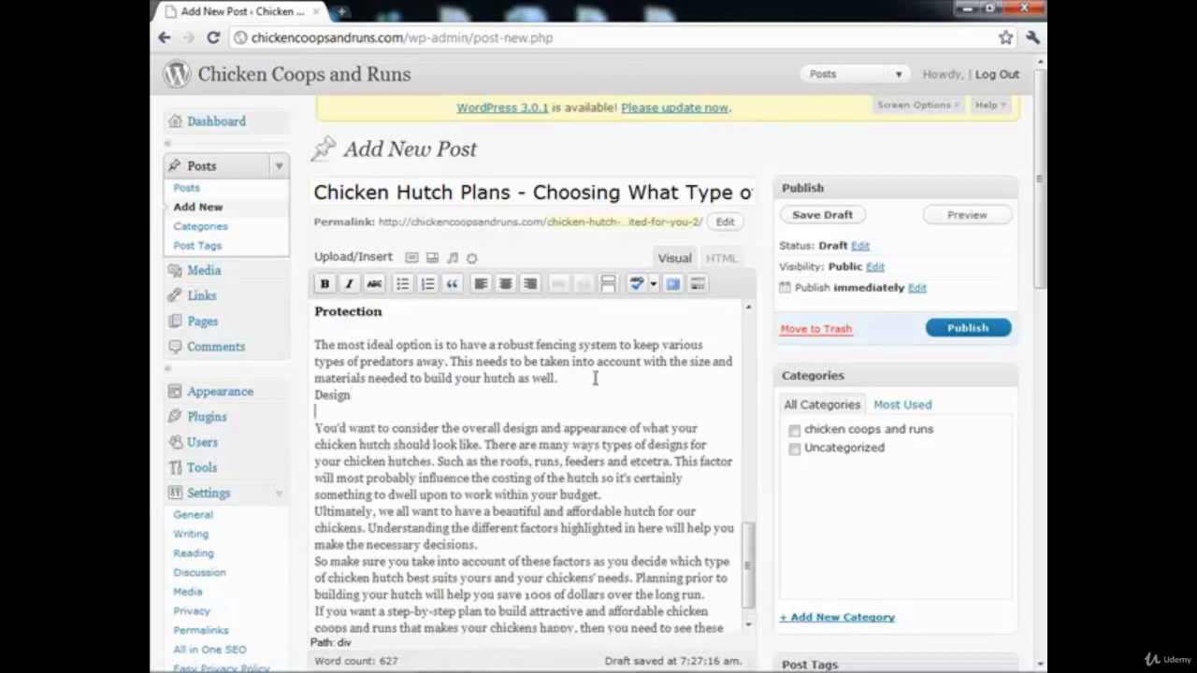
{"action": "left_click", "coordinate": [478, 395]}
{"action": "key", "text": "Return"}
{"action": "left_click_drag", "start_coordinate": [396, 415], "coordinate": [316, 411]}
{"action": "left_click", "coordinate": [324, 283]}
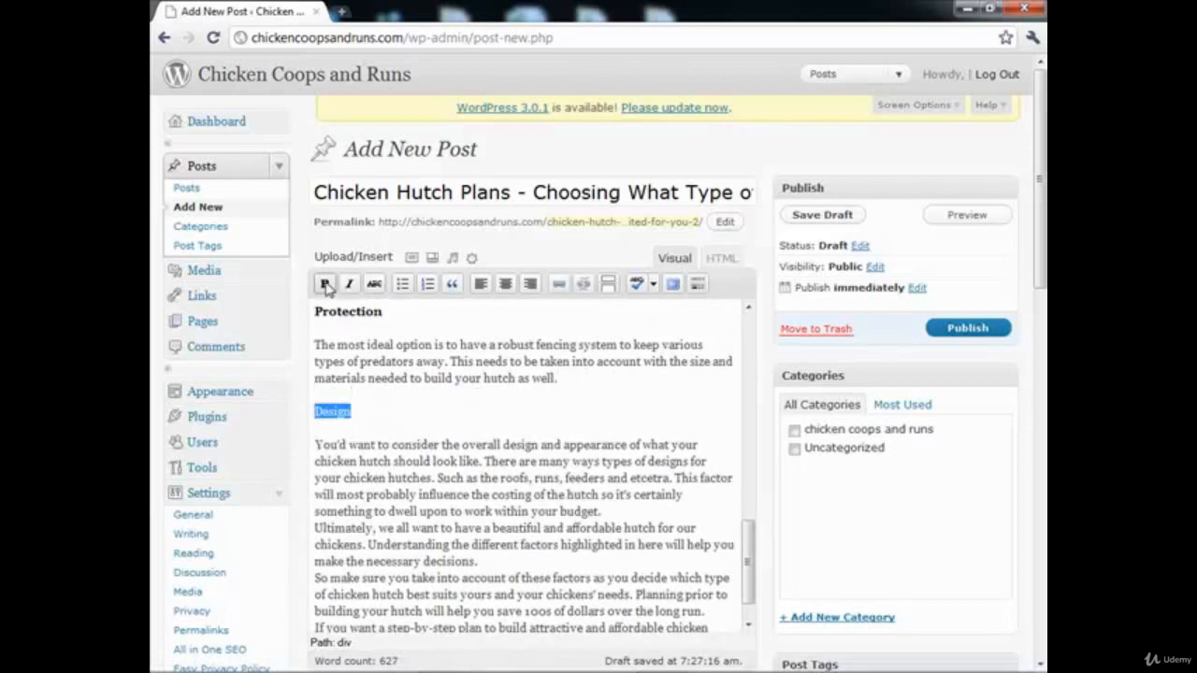
Step: Separate the Design paragraph and the three closing paragraphs of the article from one another with blank lines
{"action": "scroll", "coordinate": [414, 403], "scroll_direction": "down", "scroll_amount": 1}
{"action": "left_click", "coordinate": [617, 470]}
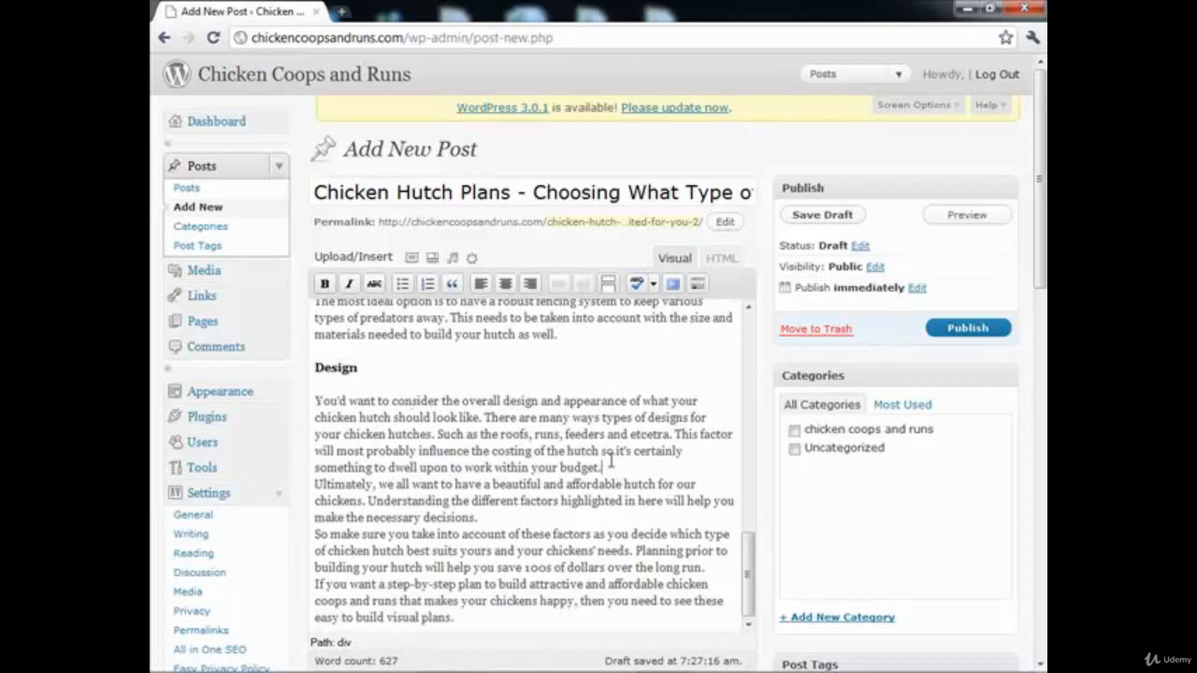
{"action": "key", "text": "Return"}
{"action": "left_click", "coordinate": [490, 535]}
{"action": "key", "text": "Return"}
{"action": "scroll", "coordinate": [491, 521], "scroll_direction": "down", "scroll_amount": 2}
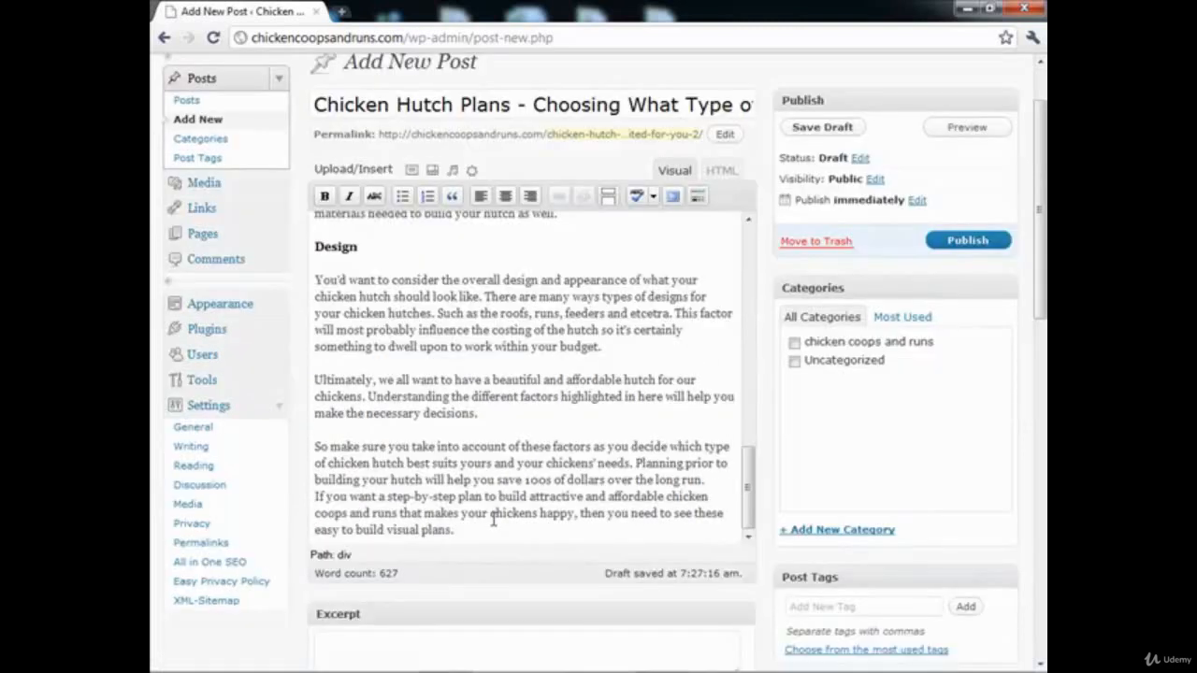
{"action": "left_click", "coordinate": [526, 529]}
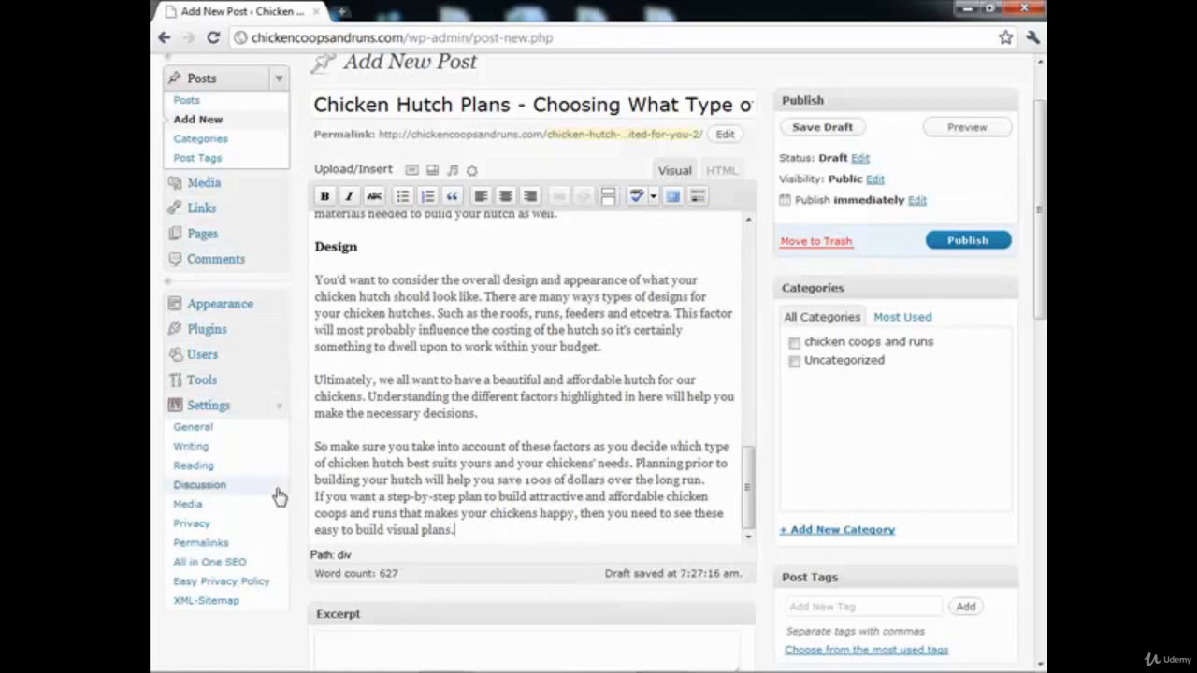
{"action": "left_click", "coordinate": [726, 483]}
{"action": "key", "text": "Return"}
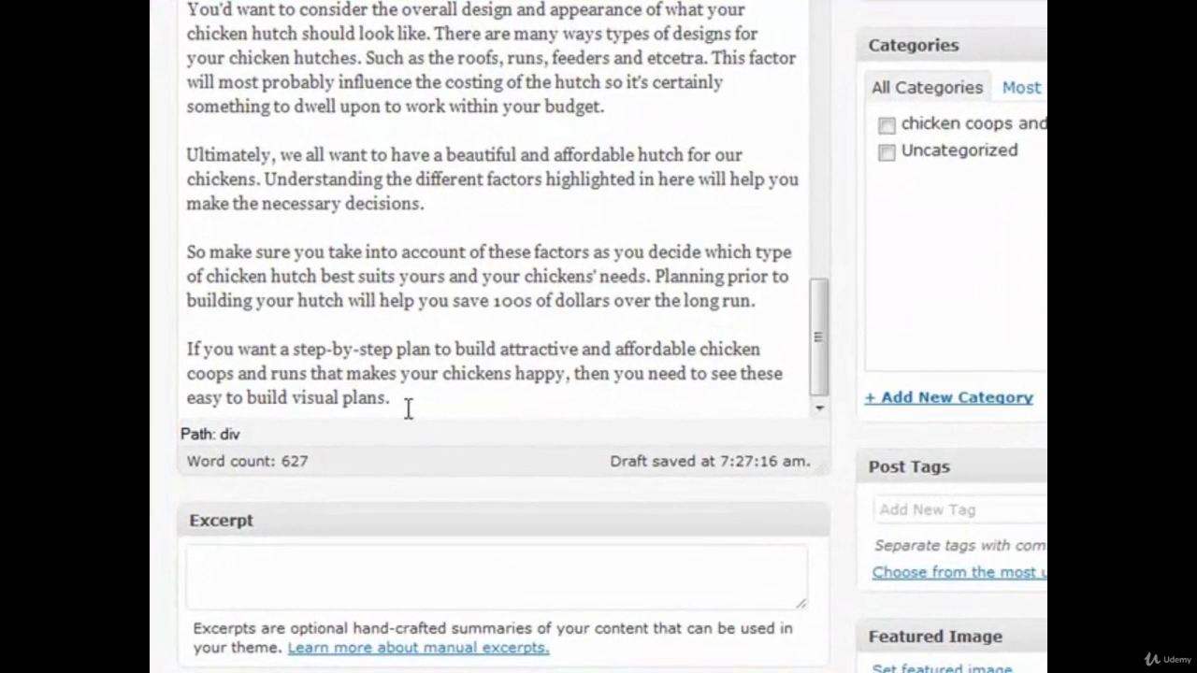
{"action": "left_click_drag", "start_coordinate": [409, 409], "coordinate": [158, 353]}
{"action": "left_click", "coordinate": [388, 356]}
{"action": "left_click", "coordinate": [426, 405]}
{"action": "scroll", "coordinate": [472, 393], "scroll_direction": "up", "scroll_amount": 2}
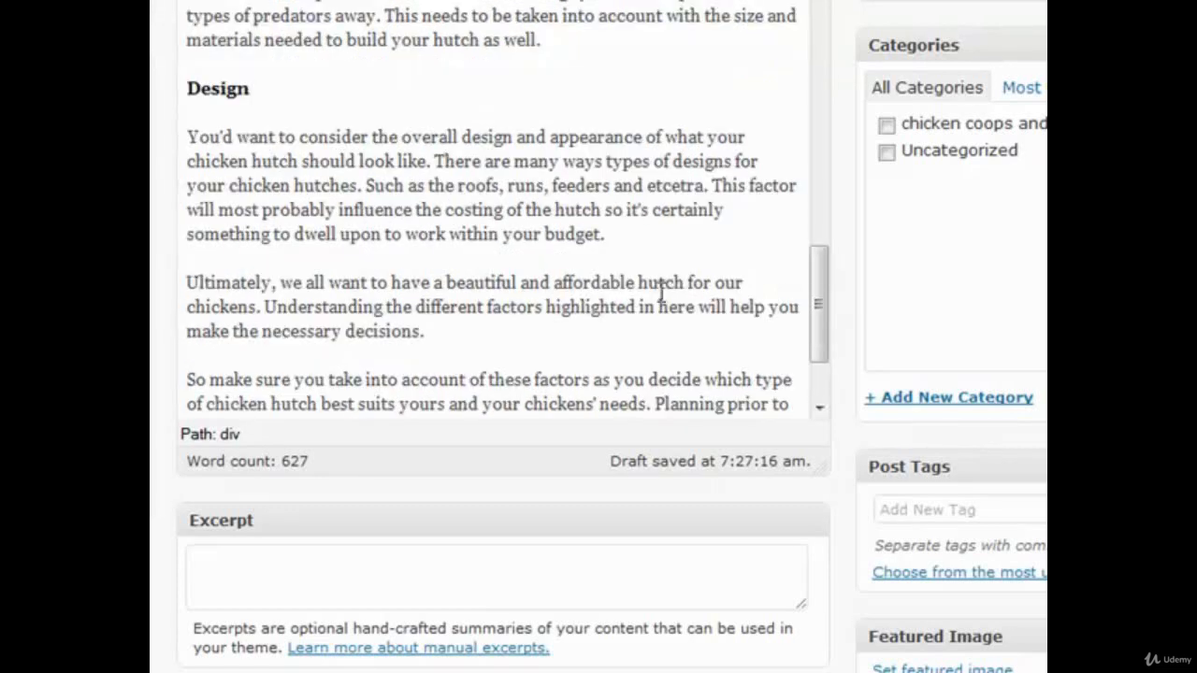
{"action": "scroll", "coordinate": [665, 294], "scroll_direction": "up", "scroll_amount": 4}
{"action": "scroll", "coordinate": [650, 326], "scroll_direction": "down", "scroll_amount": 10}
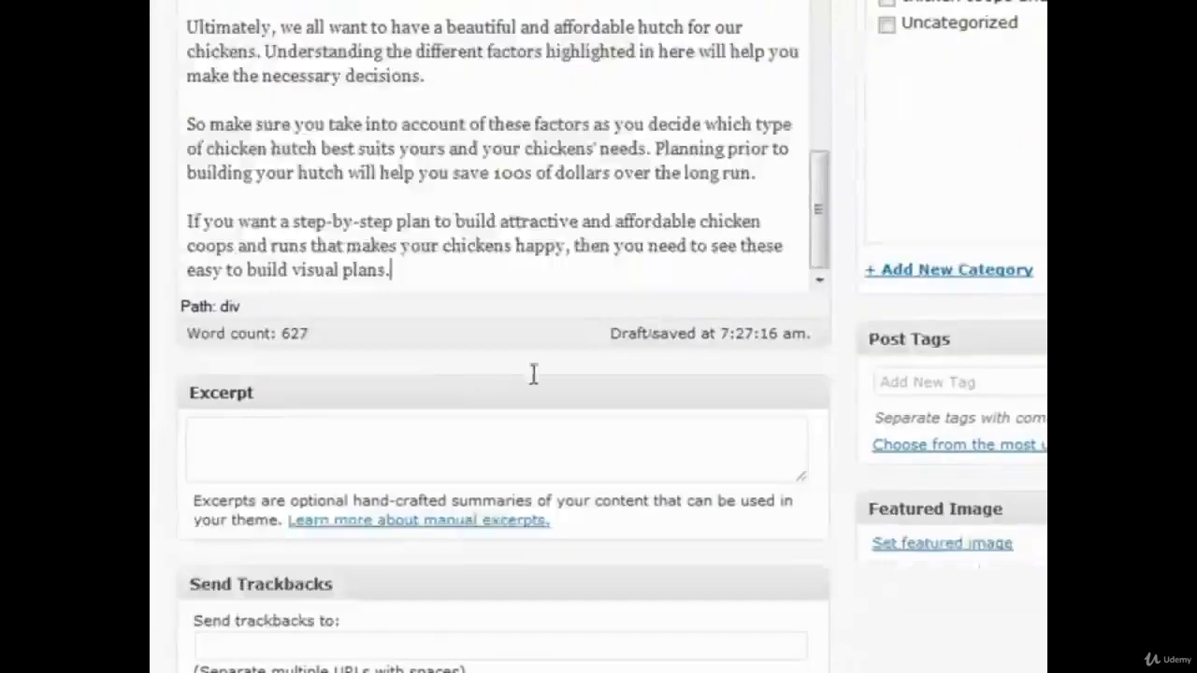
{"action": "left_click_drag", "start_coordinate": [384, 271], "coordinate": [292, 271]}
{"action": "left_click", "coordinate": [395, 271]}
{"action": "left_click_drag", "start_coordinate": [386, 270], "coordinate": [179, 283]}
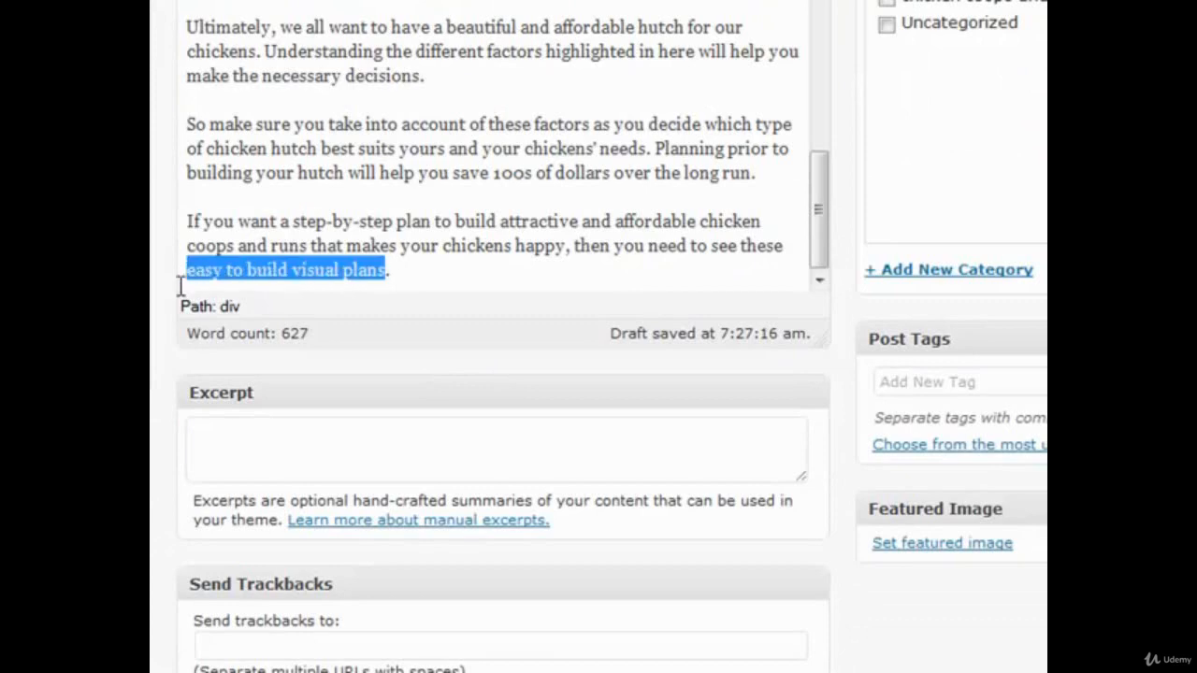
{"action": "scroll", "coordinate": [341, 449], "scroll_direction": "up", "scroll_amount": 2}
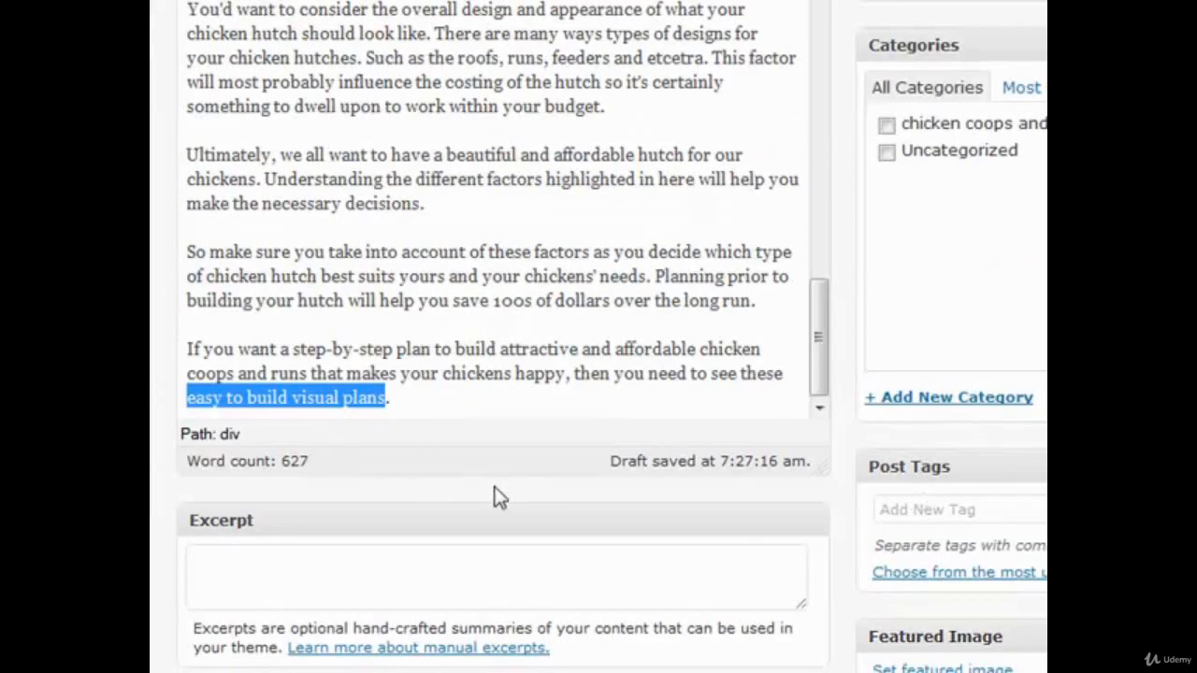
{"action": "scroll", "coordinate": [487, 497], "scroll_direction": "up", "scroll_amount": 2}
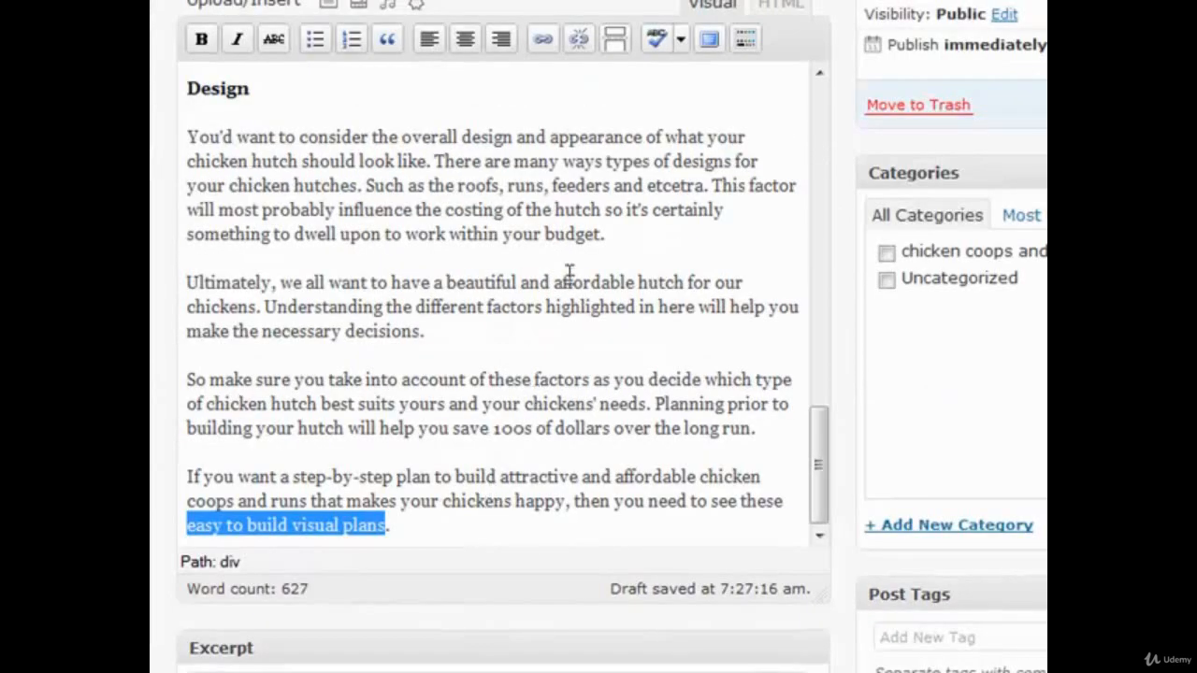
{"action": "left_click", "coordinate": [543, 41]}
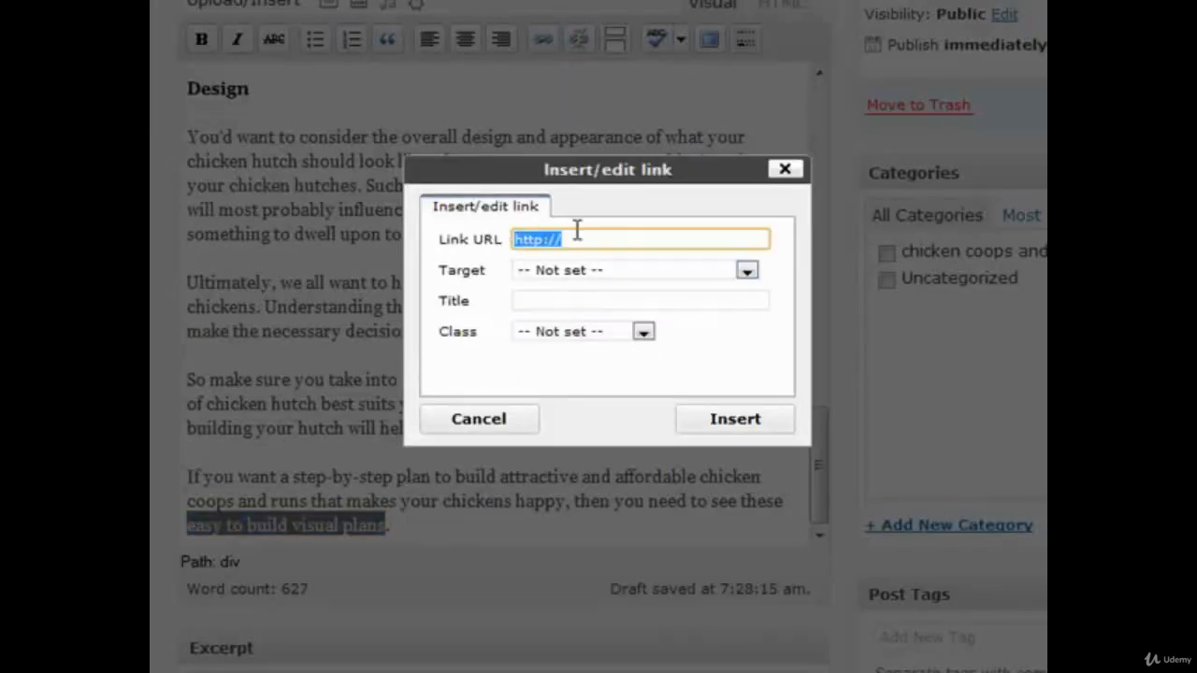
{"action": "left_click", "coordinate": [785, 171]}
{"action": "left_click", "coordinate": [559, 379]}
Step: Add a new category "chicken hutch plans" and also assign the post to "chicken coops and runs"
{"action": "scroll", "coordinate": [529, 495], "scroll_direction": "down", "scroll_amount": 2}
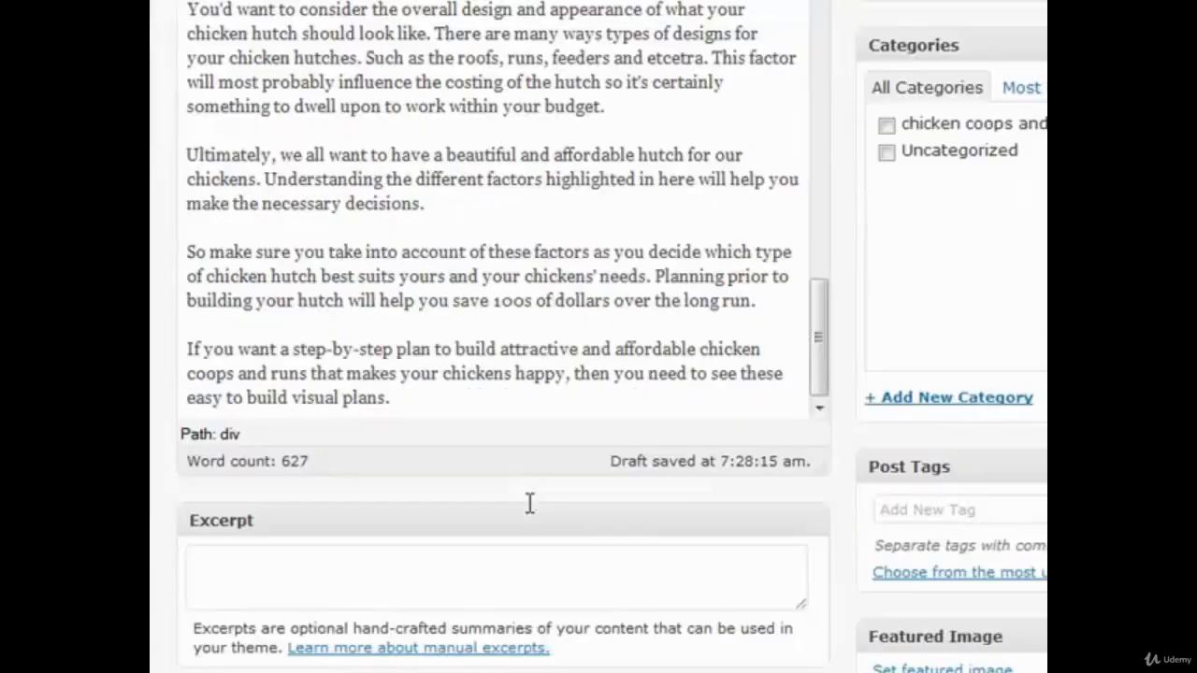
{"action": "scroll", "coordinate": [530, 481], "scroll_direction": "up", "scroll_amount": 15}
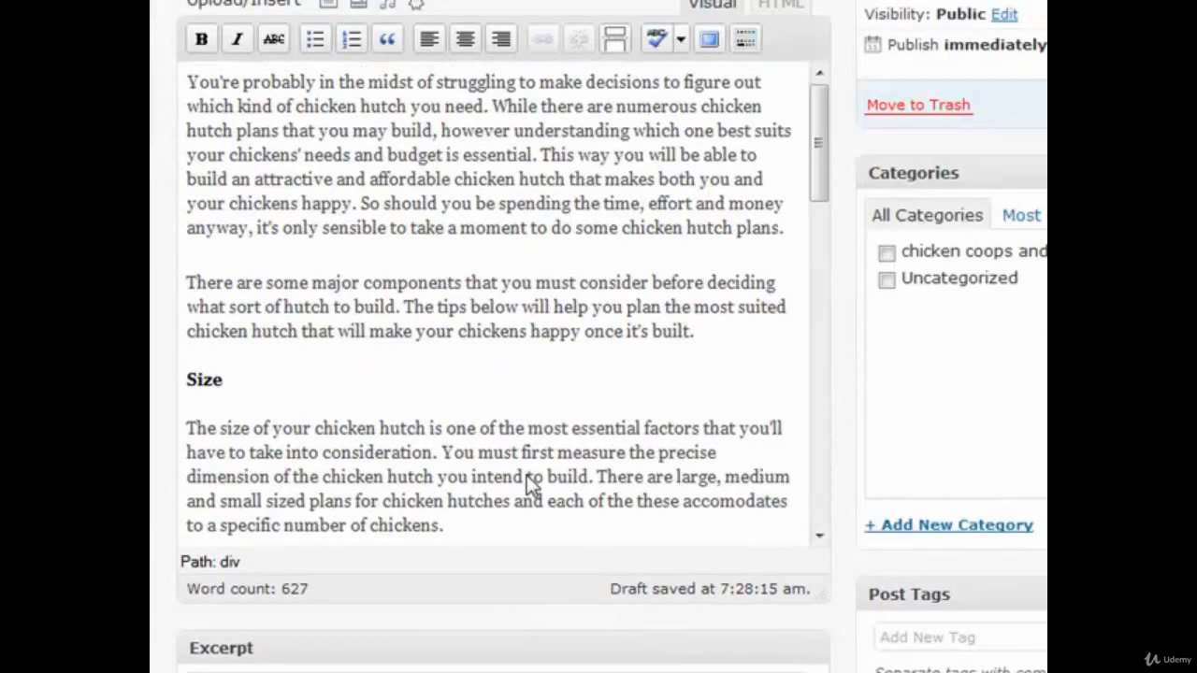
{"action": "scroll", "coordinate": [527, 475], "scroll_direction": "up", "scroll_amount": 2}
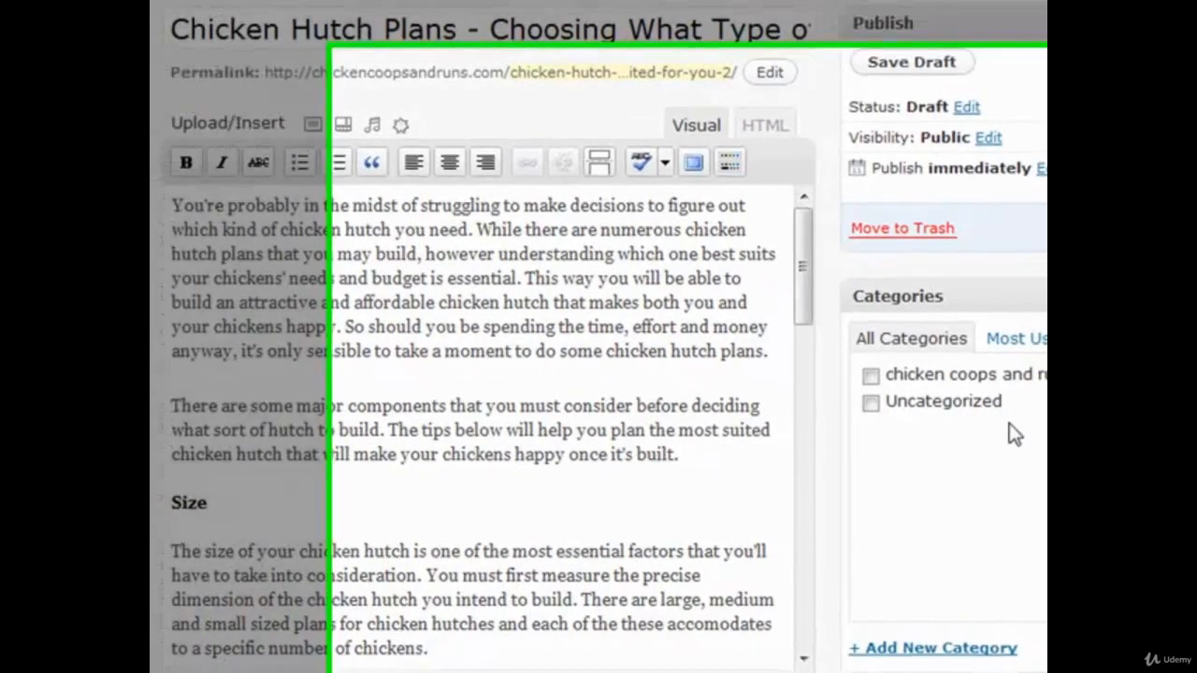
{"action": "scroll", "coordinate": [921, 409], "scroll_direction": "down", "scroll_amount": 2}
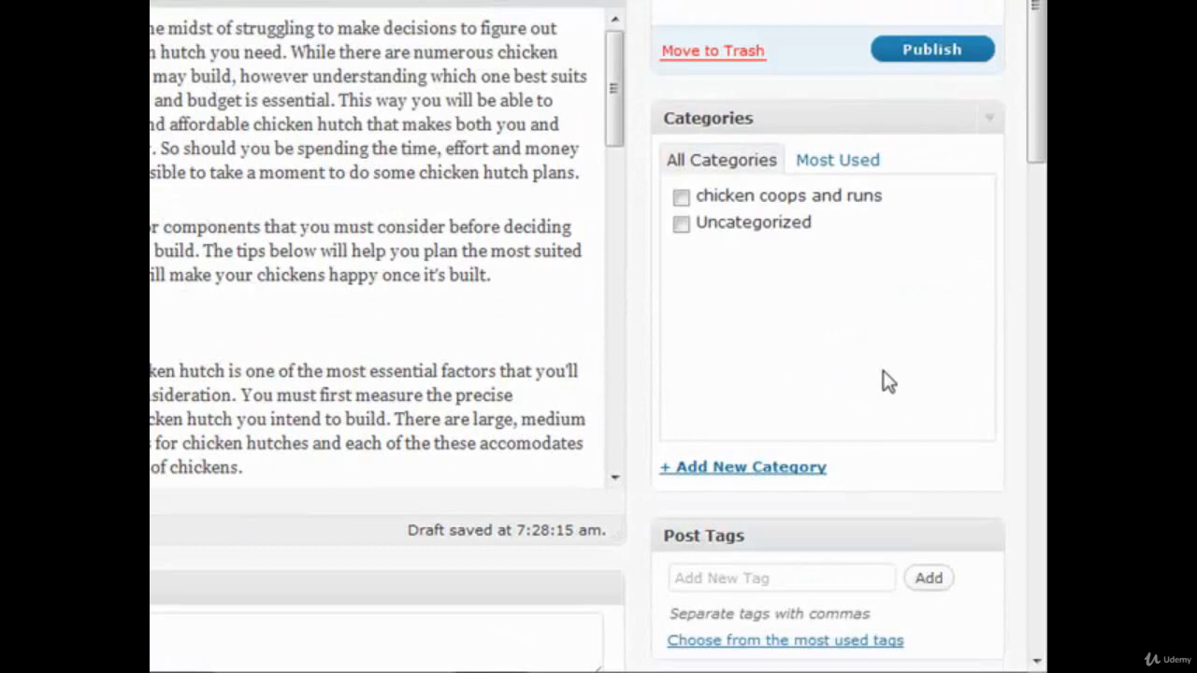
{"action": "left_click", "coordinate": [802, 469]}
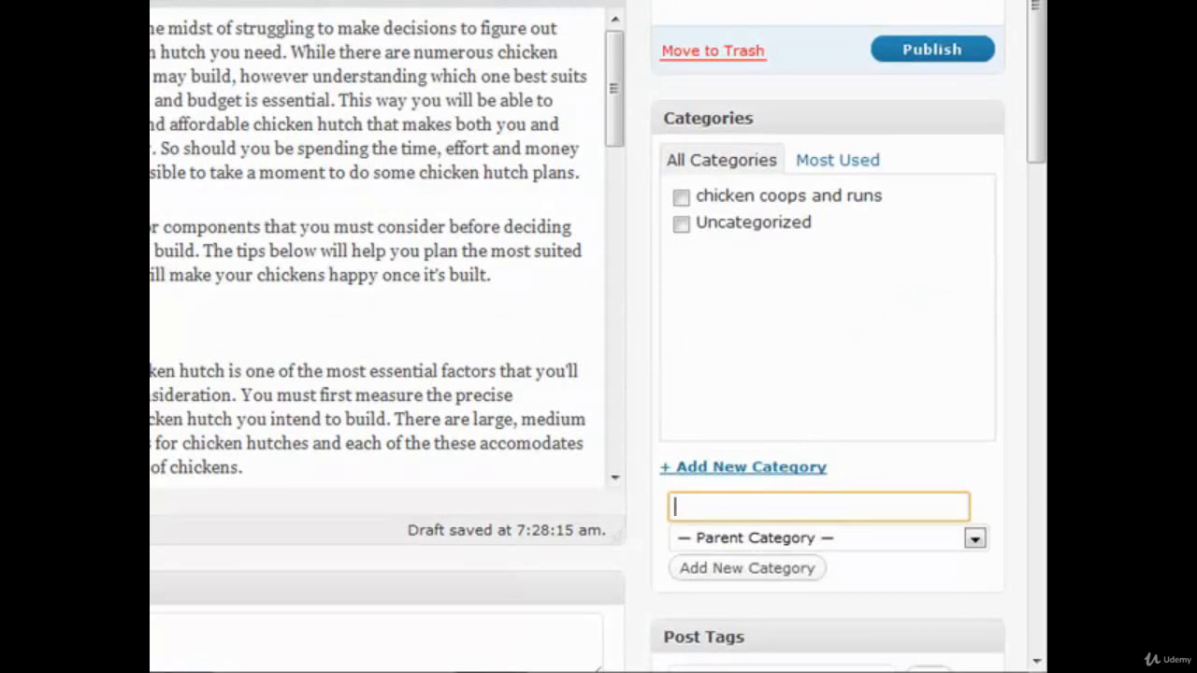
{"action": "type", "text": "chicken"}
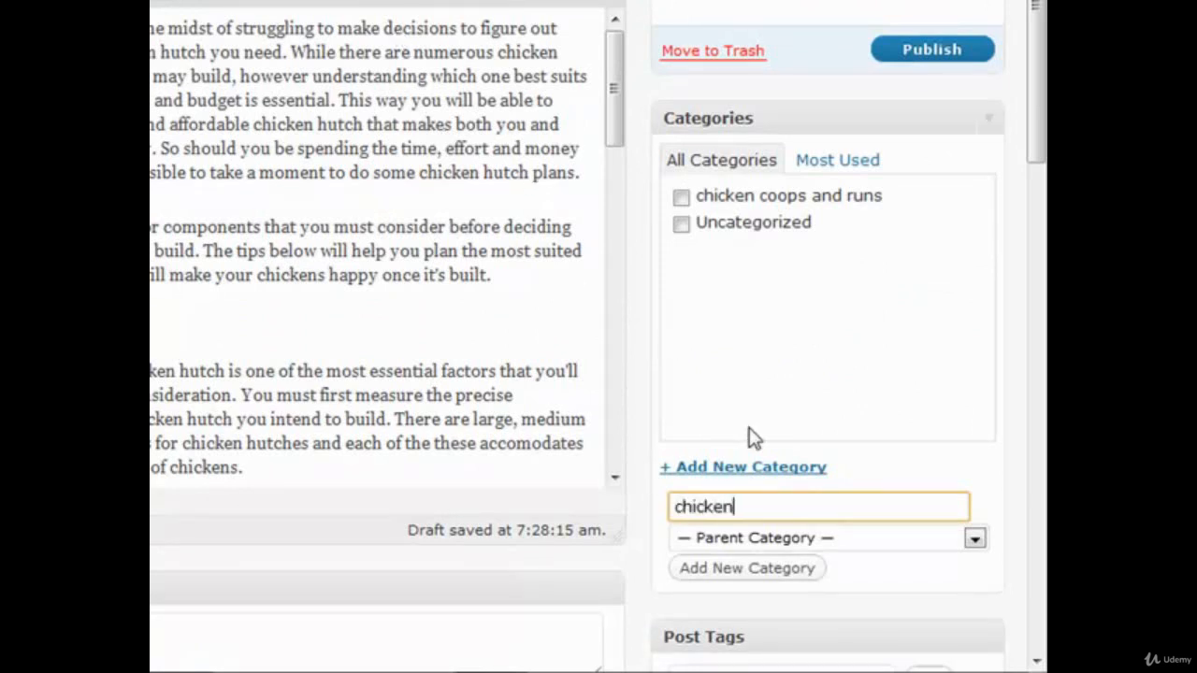
{"action": "type", "text": " hutch plans"}
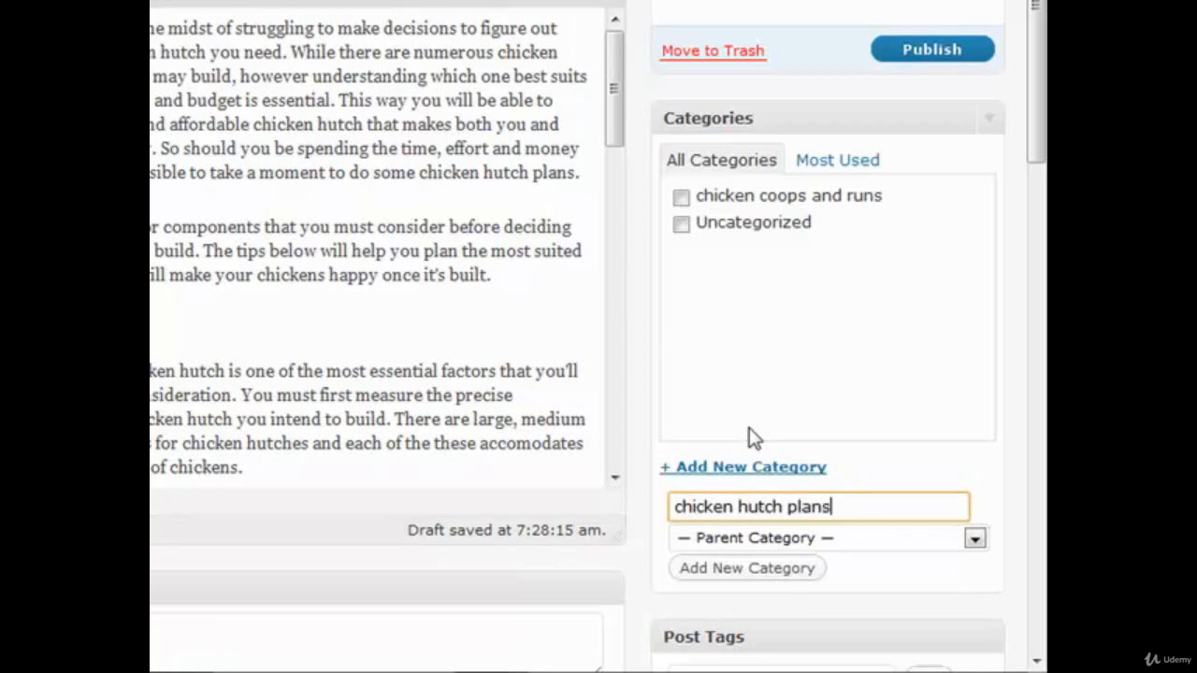
{"action": "left_click", "coordinate": [794, 569]}
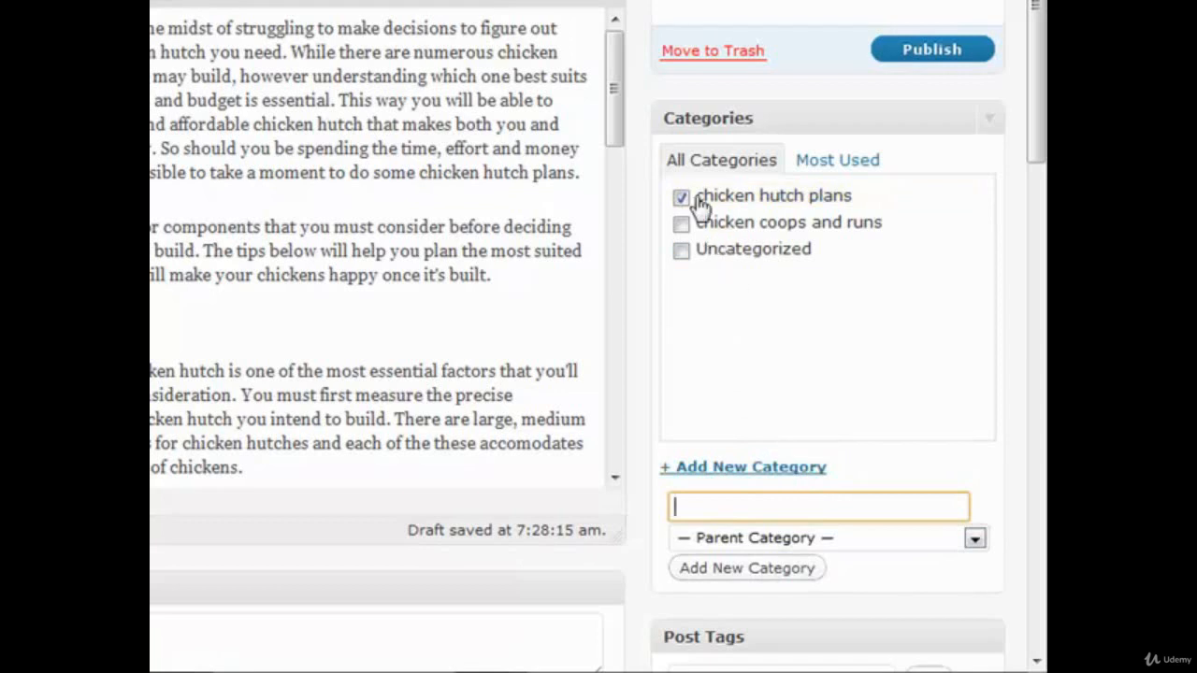
{"action": "left_click", "coordinate": [682, 225]}
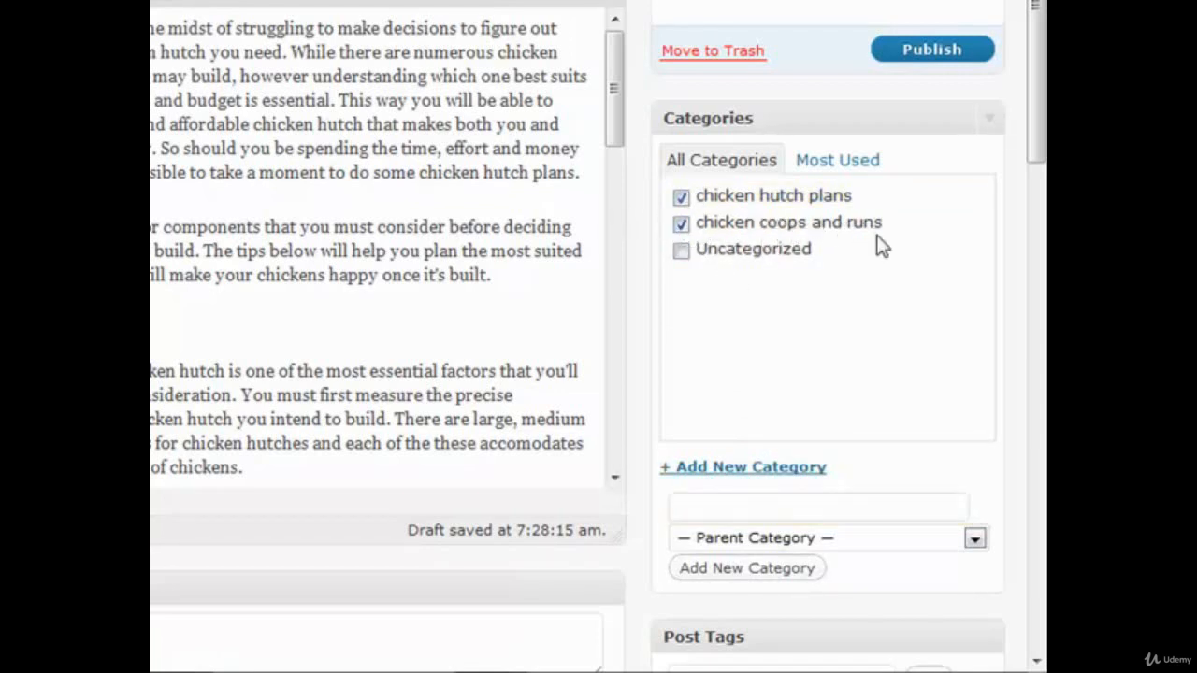
Step: Paste the comma-separated chicken hutch keywords, ending in "chicken hutch plan", as the new post tags
{"action": "scroll", "coordinate": [840, 262], "scroll_direction": "down", "scroll_amount": 5}
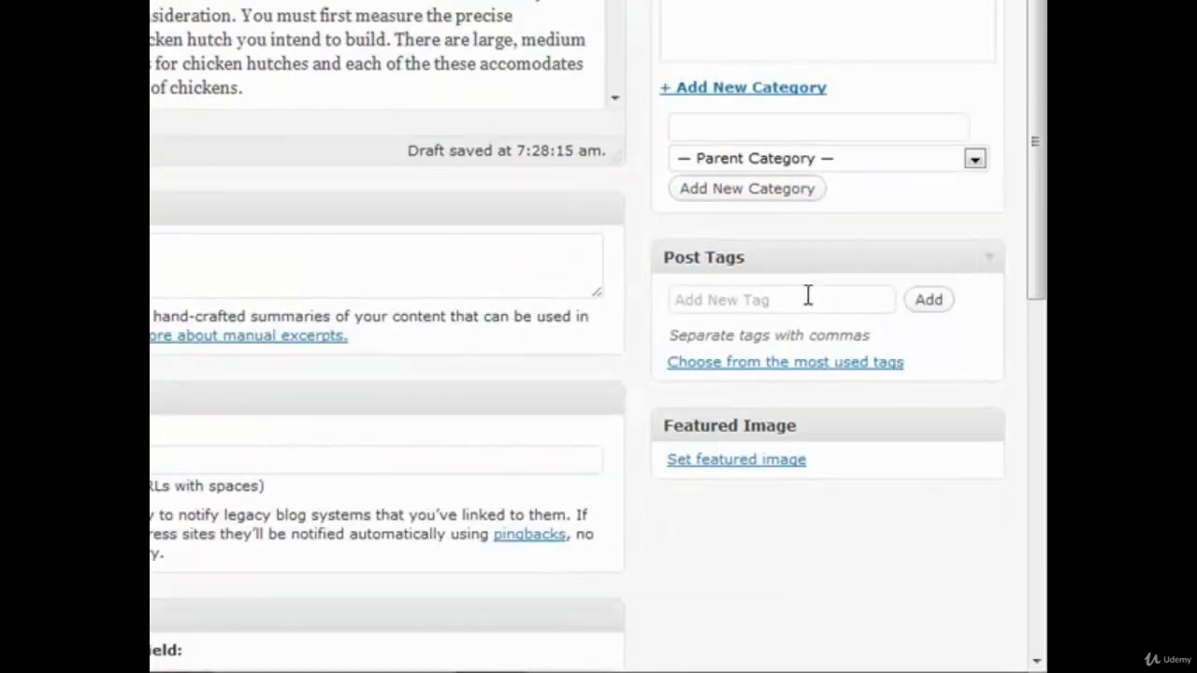
{"action": "left_click", "coordinate": [801, 299]}
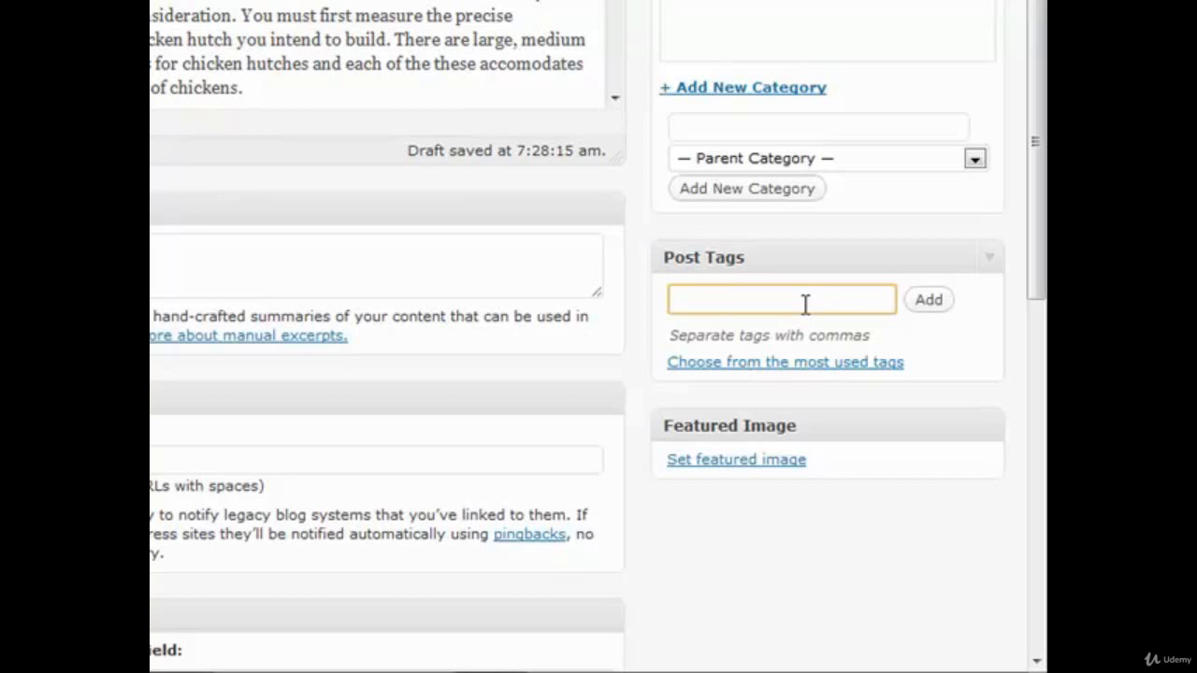
{"action": "key", "text": "ctrl+v"}
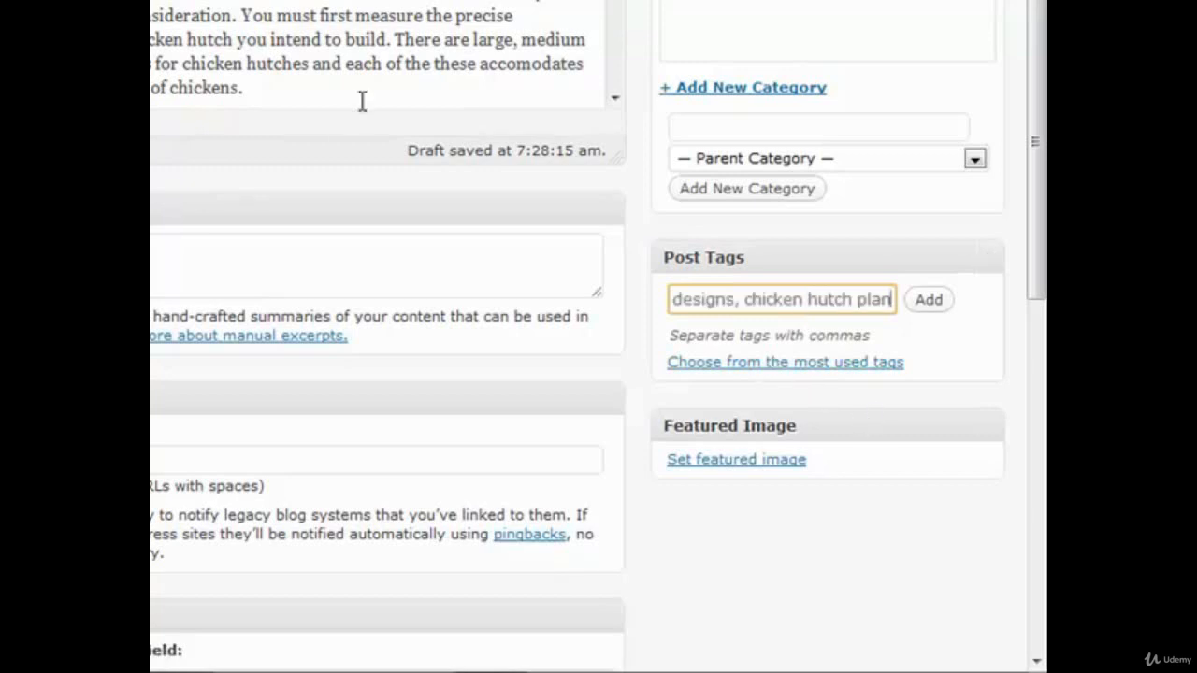
Step: Copy the post title "Chicken Hutch Plans - Choosing What Type of Coop Best Suited For You" into the All in One SEO Pack title
{"action": "scroll", "coordinate": [366, 240], "scroll_direction": "down", "scroll_amount": 5}
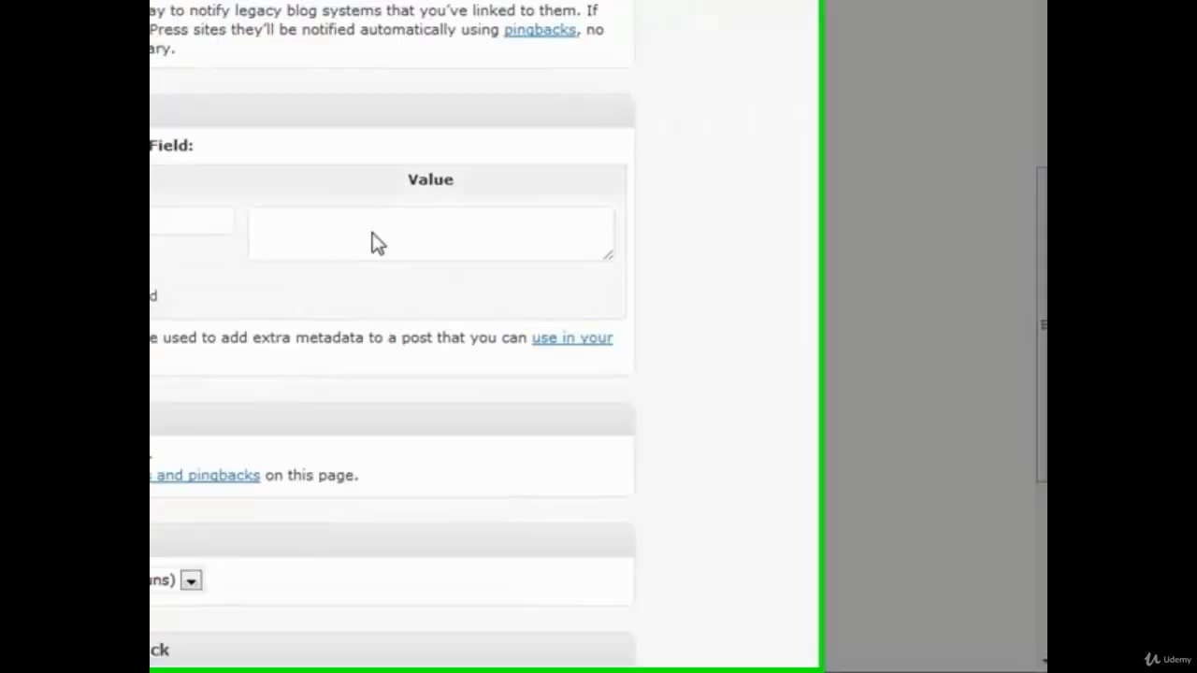
{"action": "scroll", "coordinate": [372, 243], "scroll_direction": "down", "scroll_amount": 4}
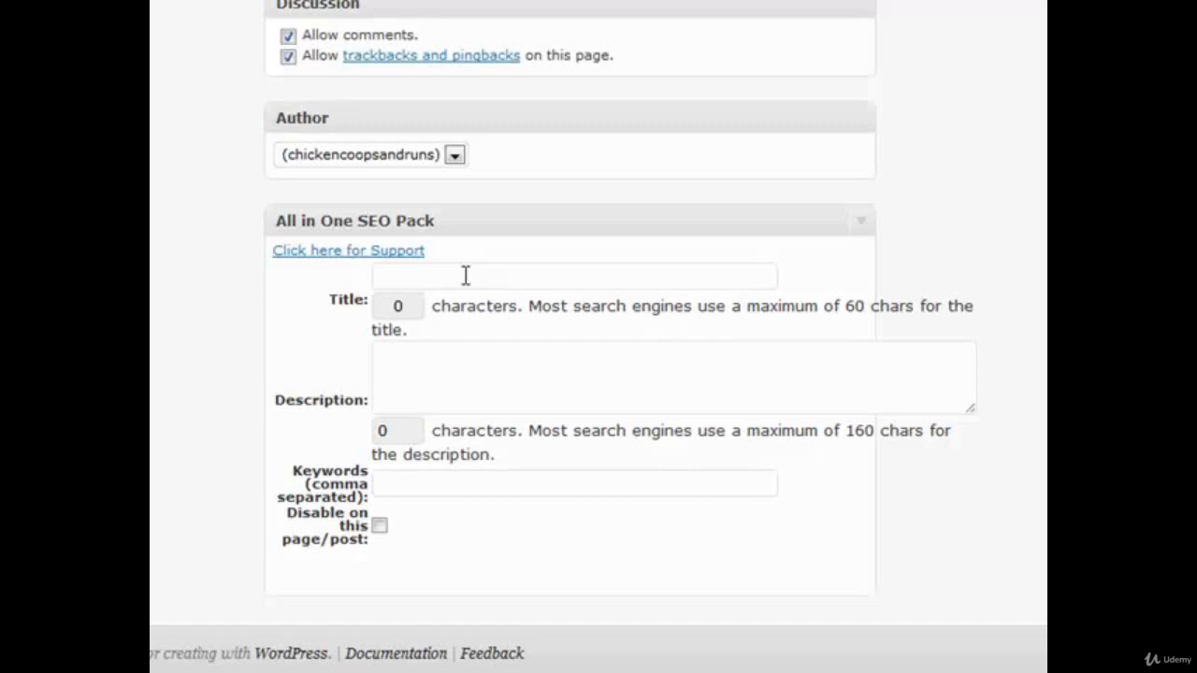
{"action": "scroll", "coordinate": [465, 276], "scroll_direction": "up", "scroll_amount": 10}
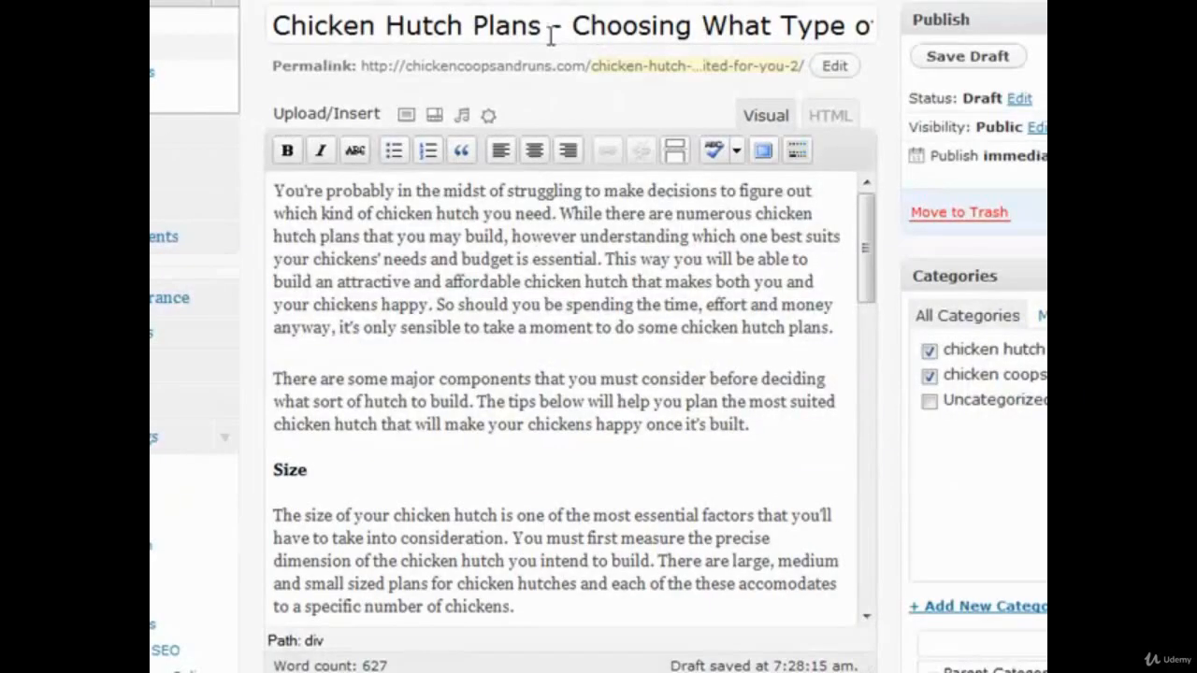
{"action": "triple_click", "coordinate": [542, 28]}
{"action": "scroll", "coordinate": [1001, 251], "scroll_direction": "down", "scroll_amount": 10}
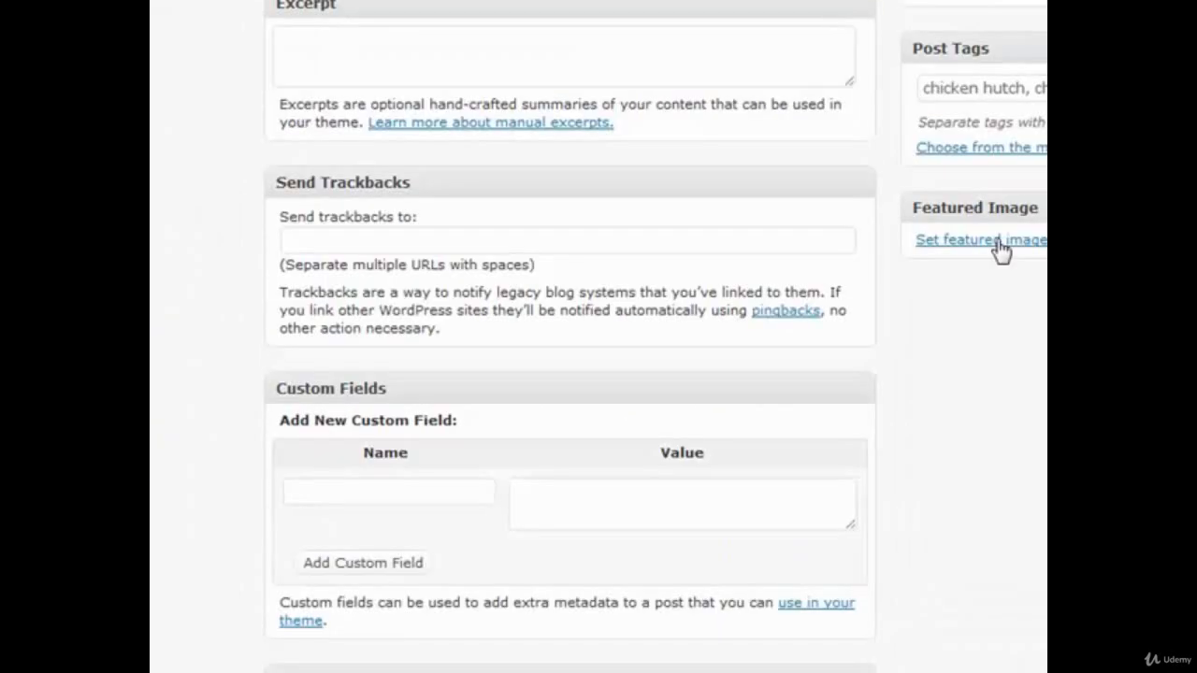
{"action": "scroll", "coordinate": [976, 262], "scroll_direction": "down", "scroll_amount": 6}
{"action": "left_click", "coordinate": [716, 272]}
{"action": "key", "text": "ctrl+v"}
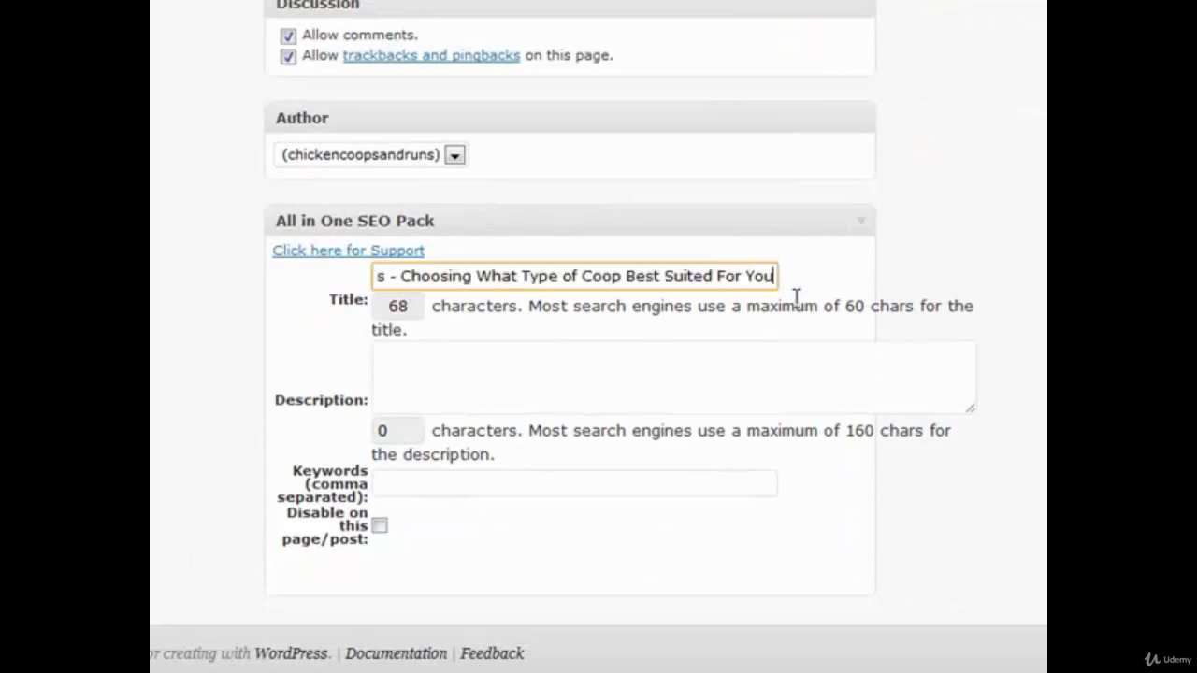
Step: Copy the article's first two sentences, ending in "budget is essential.", into the All in One SEO Pack description
{"action": "scroll", "coordinate": [796, 296], "scroll_direction": "up", "scroll_amount": 10}
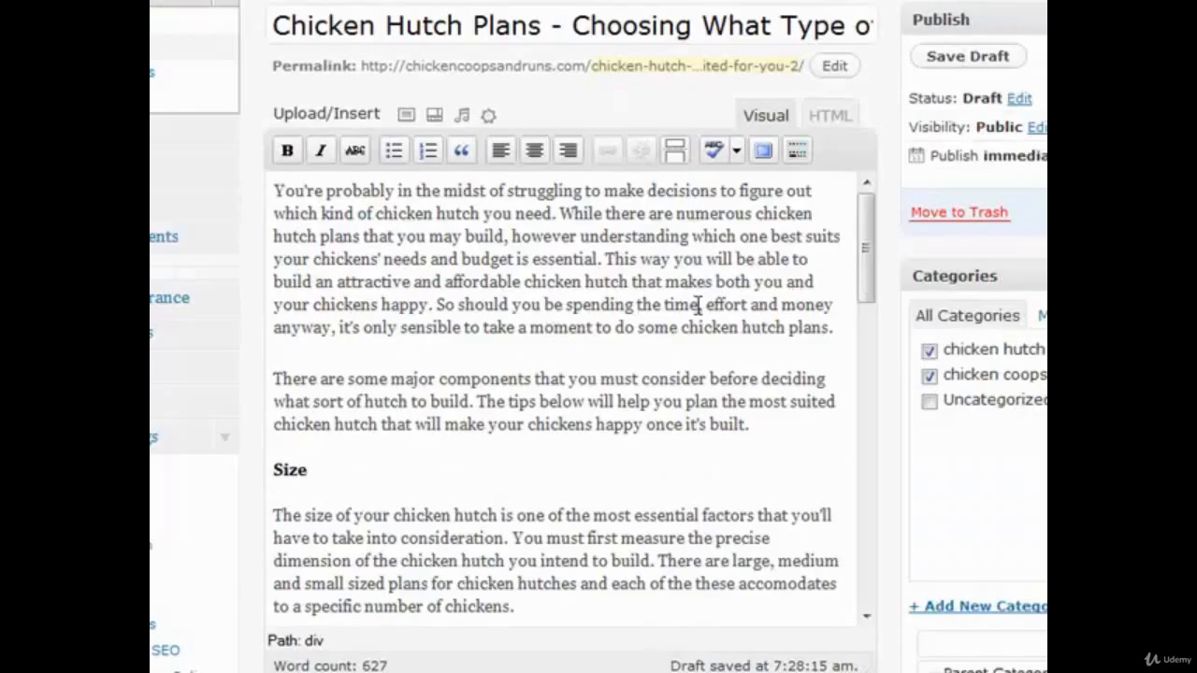
{"action": "left_click", "coordinate": [558, 215]}
{"action": "left_click_drag", "start_coordinate": [603, 260], "coordinate": [252, 187]}
{"action": "key", "text": "ctrl+c"}
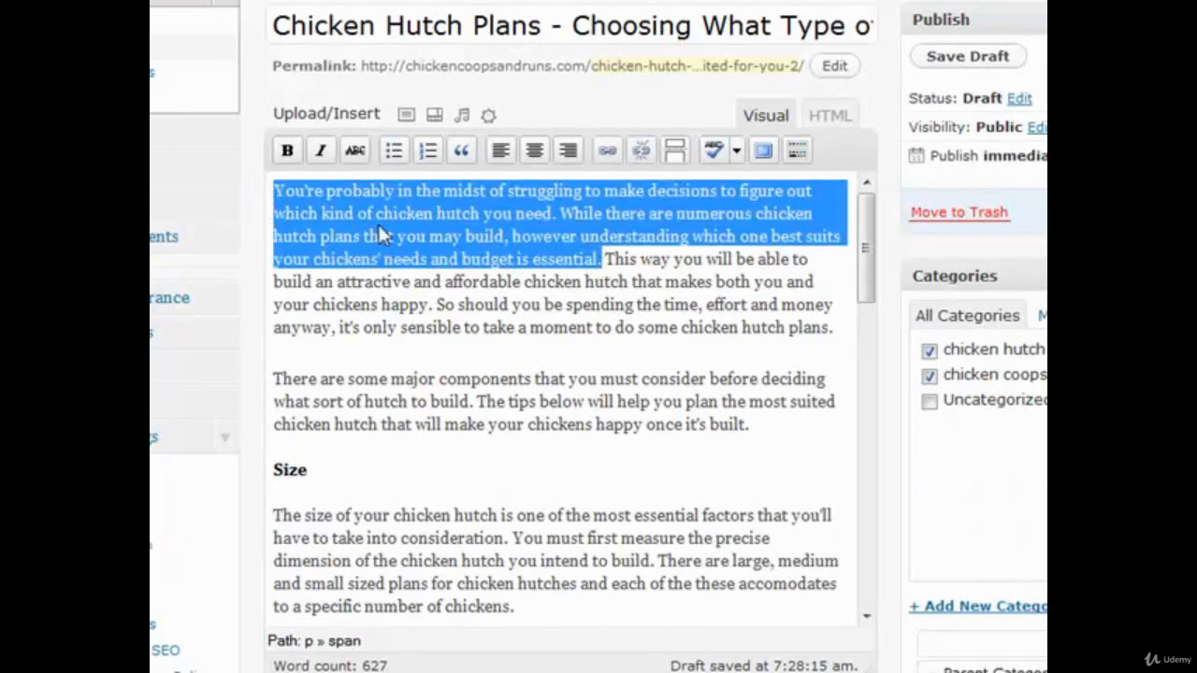
{"action": "scroll", "coordinate": [796, 347], "scroll_direction": "down", "scroll_amount": 15}
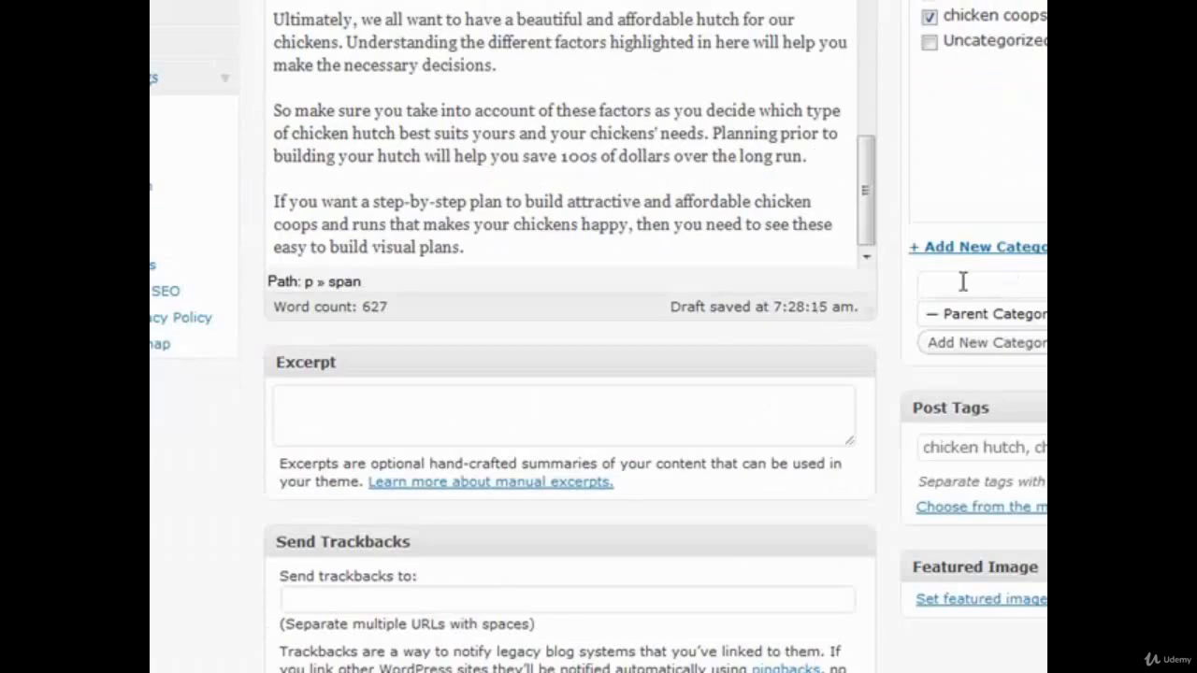
{"action": "scroll", "coordinate": [963, 282], "scroll_direction": "down", "scroll_amount": 10}
{"action": "left_click", "coordinate": [534, 375]}
{"action": "key", "text": "ctrl+v"}
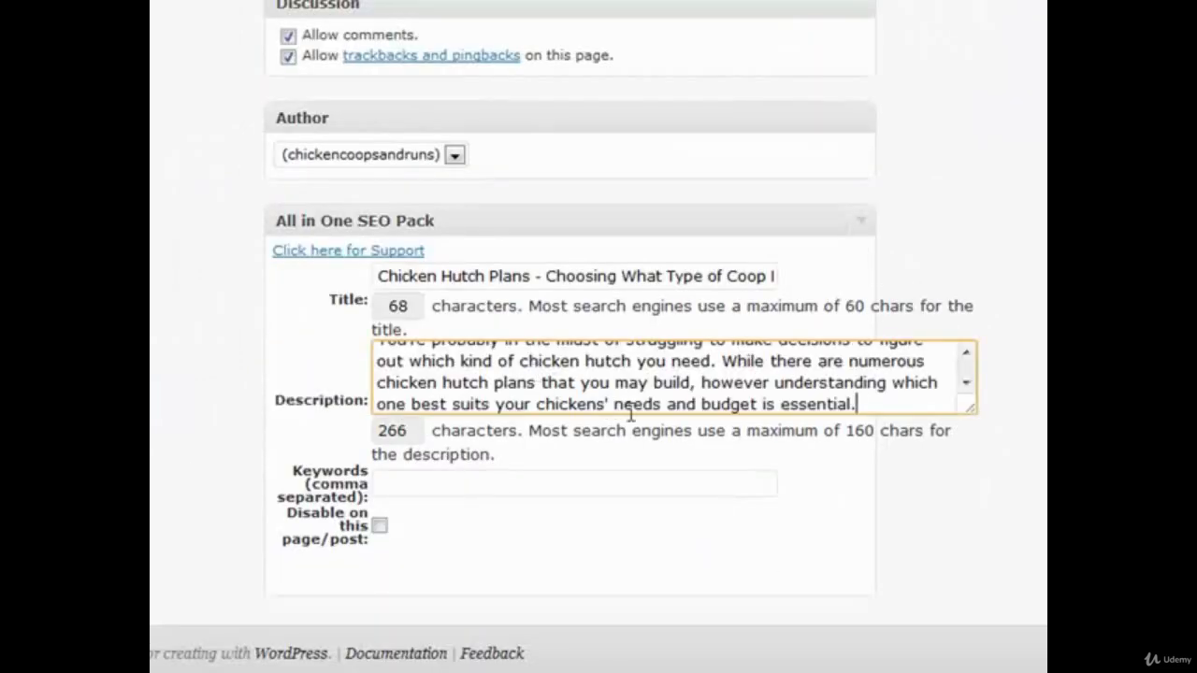
Step: Delete the second sentence, starting "While there are numerous", from the SEO description
{"action": "scroll", "coordinate": [774, 374], "scroll_direction": "up", "scroll_amount": 5}
{"action": "scroll", "coordinate": [1041, 451], "scroll_direction": "down", "scroll_amount": 4}
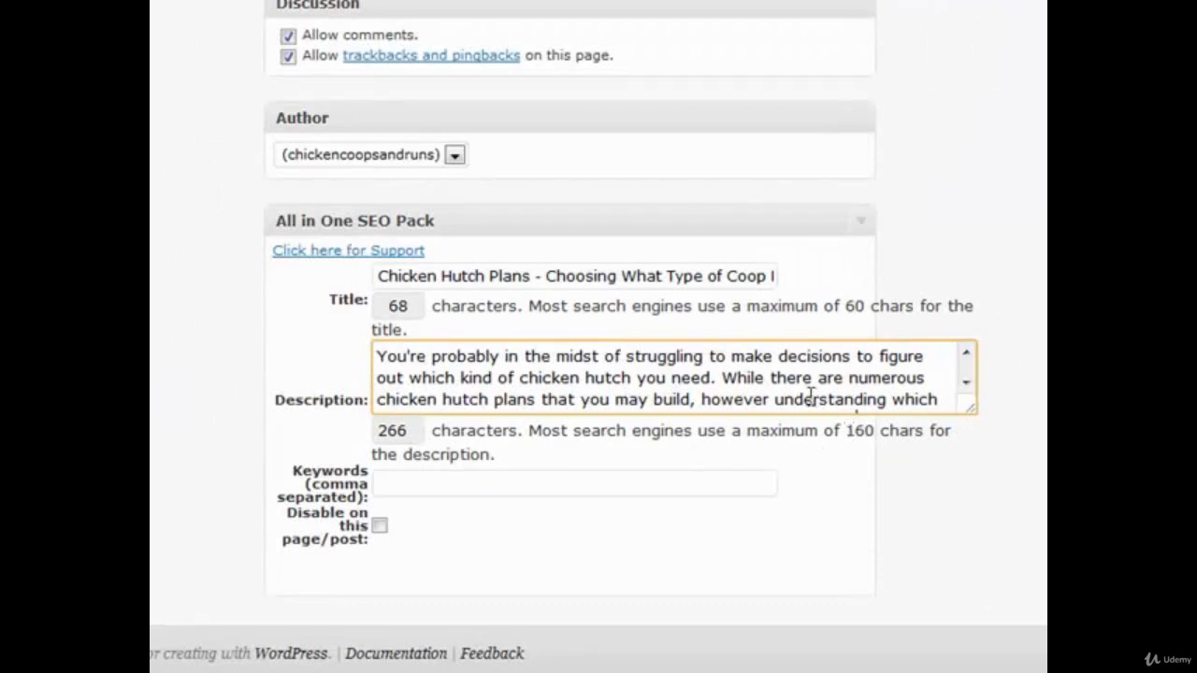
{"action": "left_click_drag", "start_coordinate": [723, 378], "coordinate": [981, 489]}
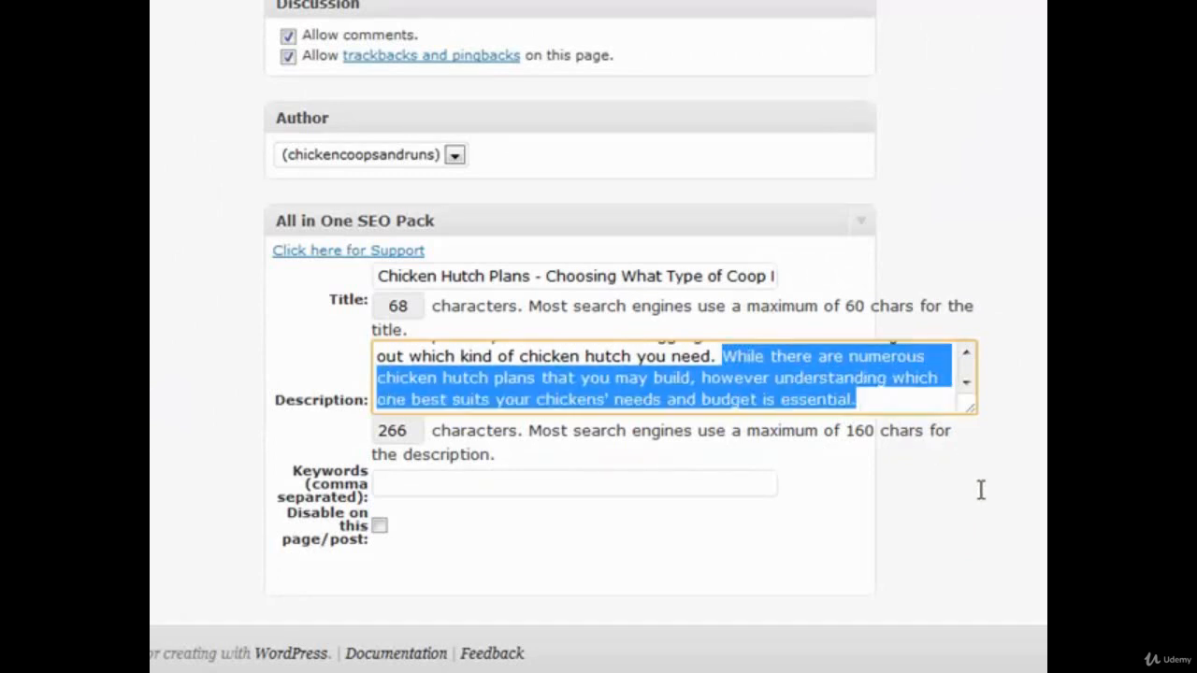
{"action": "key", "text": "BackSpace"}
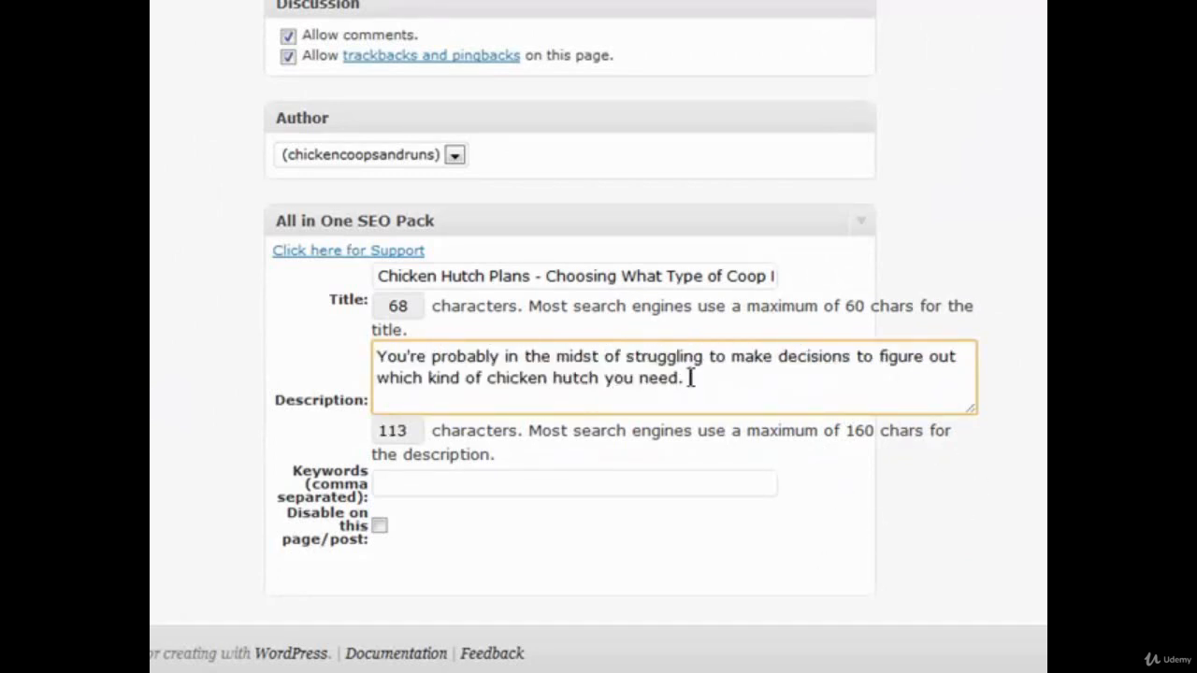
Step: Add the sentence "Discover the step by step way to do so here." at the end of the SEO description
{"action": "type", "text": "Discover how"}
{"action": "key", "text": "BackSpace"}
{"action": "key", "text": "BackSpace"}
{"action": "key", "text": "BackSpace"}
{"action": "key", "text": "BackSpace"}
{"action": "type", "text": "the s"}
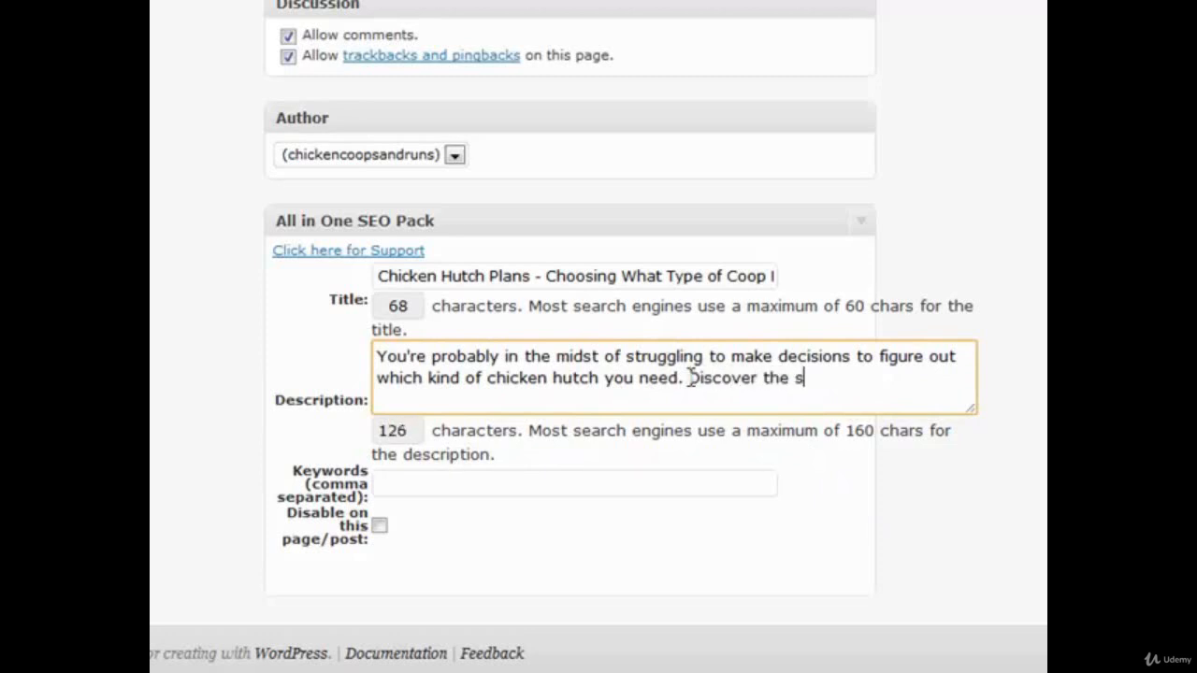
{"action": "type", "text": "tep by step way to do so here."}
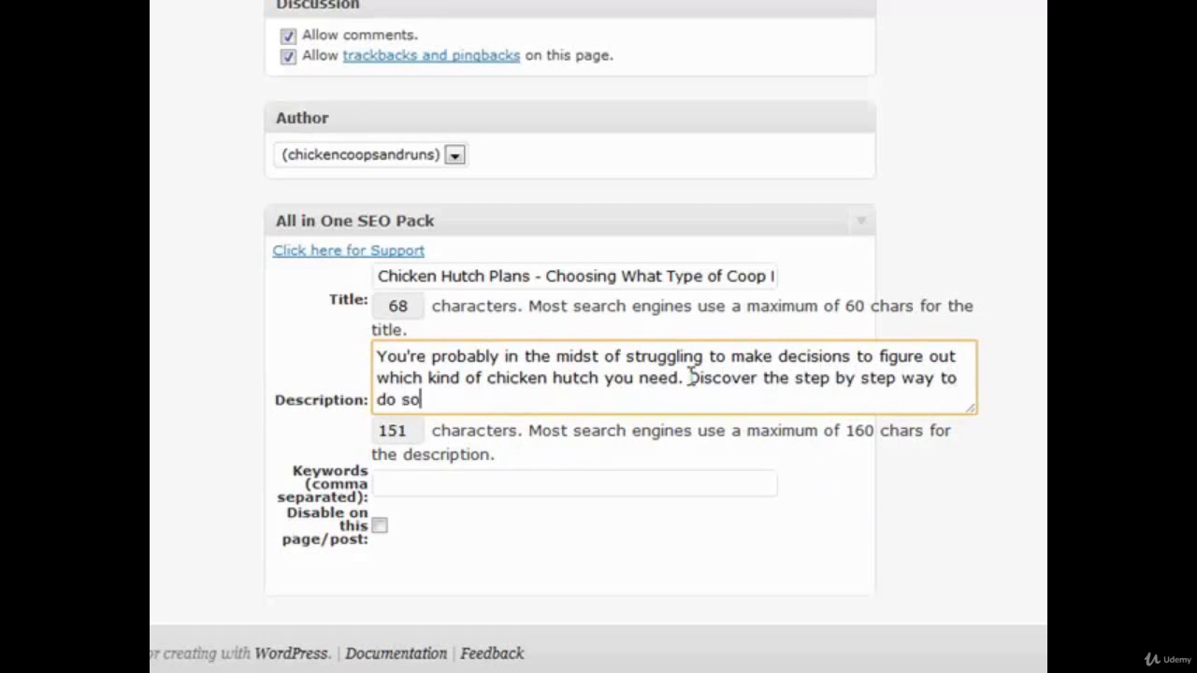
Step: Paste the keywords into the All in One SEO Pack keywords field and preview the post
{"action": "left_click", "coordinate": [551, 492]}
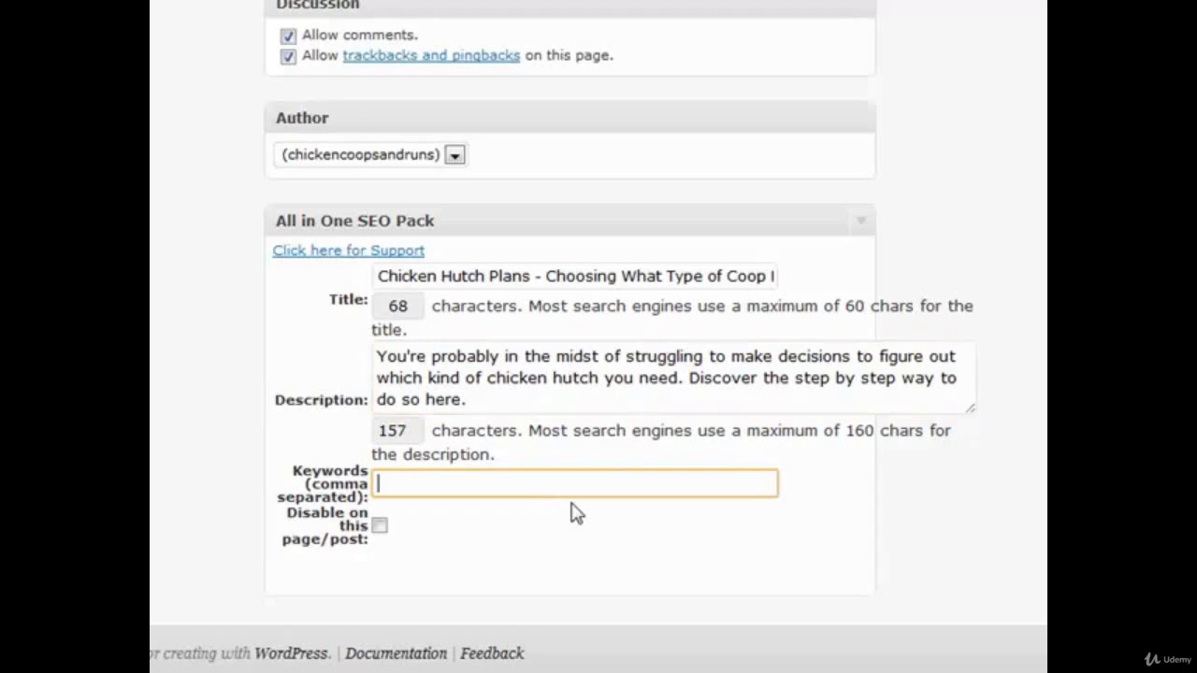
{"action": "key", "text": "ctrl+v"}
{"action": "scroll", "coordinate": [933, 458], "scroll_direction": "up", "scroll_amount": 15}
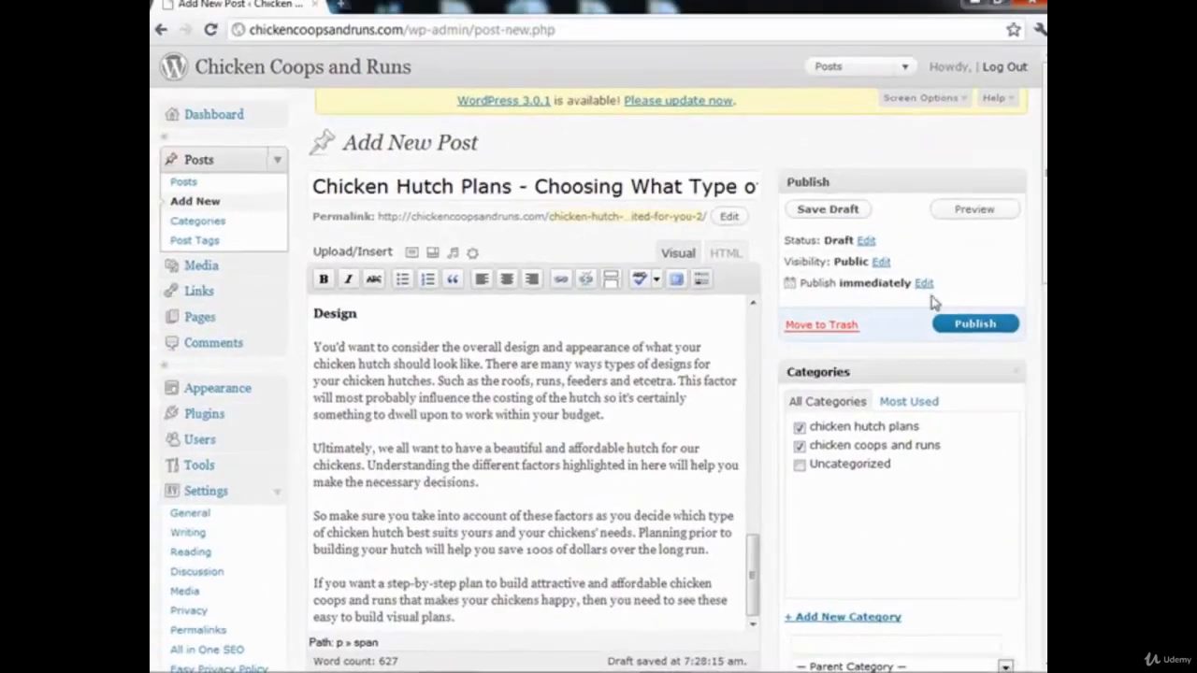
{"action": "left_click", "coordinate": [967, 215]}
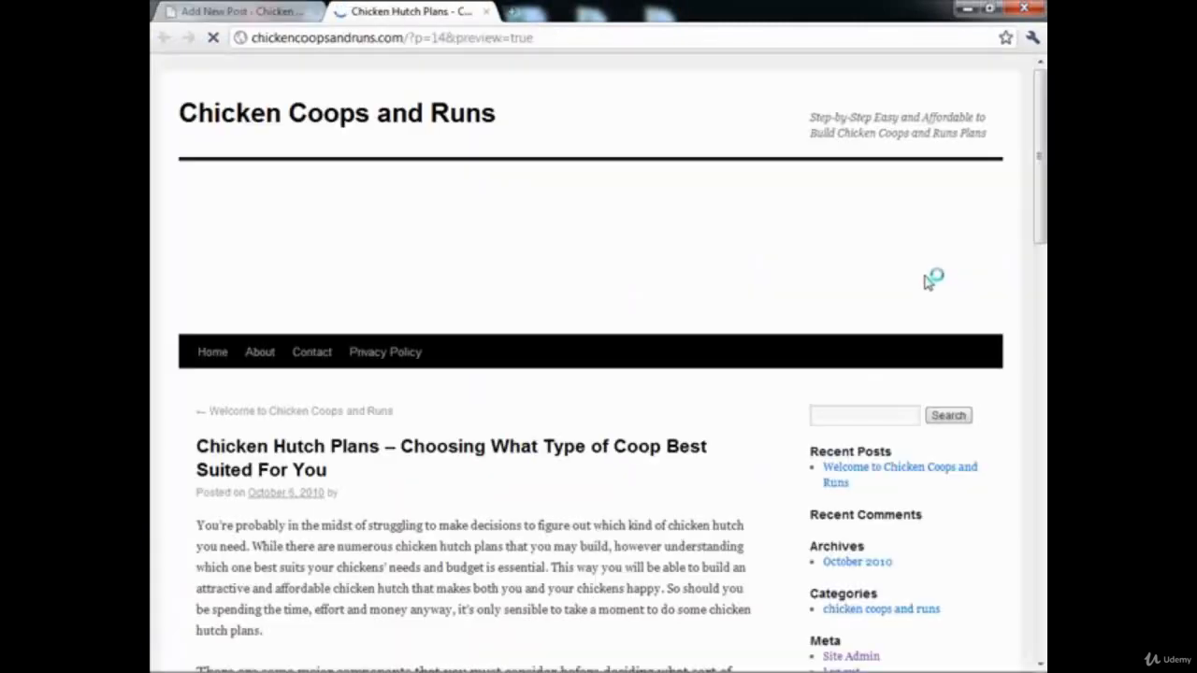
Step: Review the previewed chicken hutch post down to its categories and tags, return to the editor and publish it
{"action": "scroll", "coordinate": [379, 430], "scroll_direction": "down", "scroll_amount": 2}
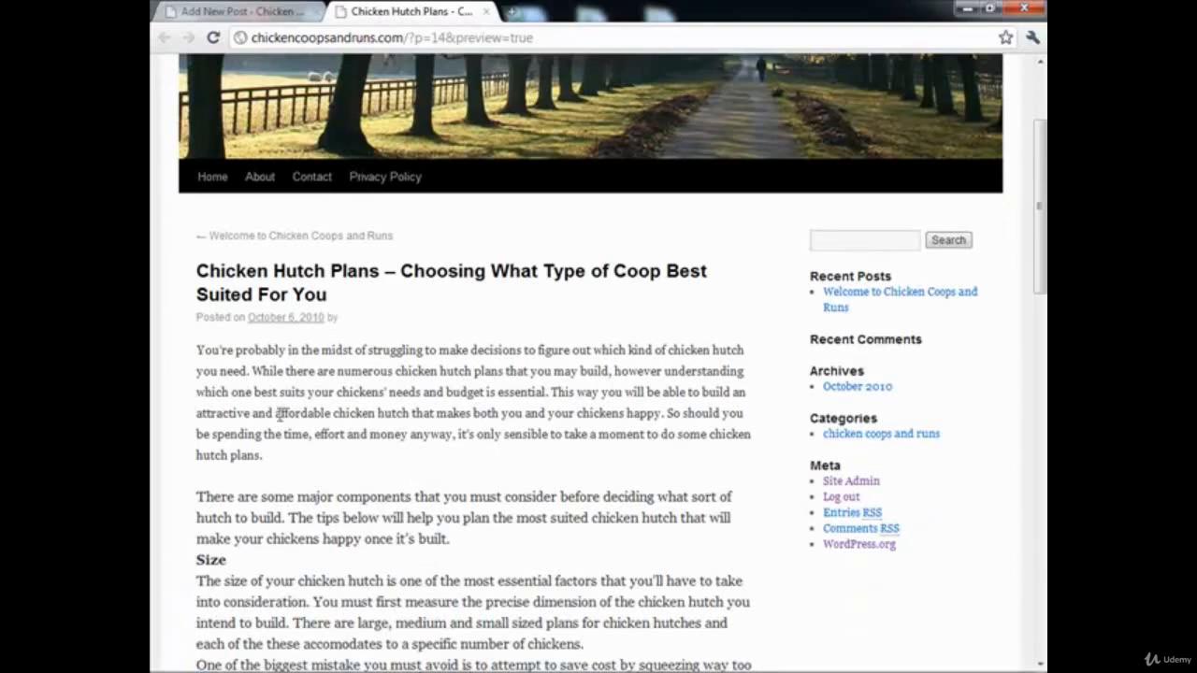
{"action": "scroll", "coordinate": [280, 418], "scroll_direction": "down", "scroll_amount": 1}
{"action": "scroll", "coordinate": [289, 425], "scroll_direction": "down", "scroll_amount": 5}
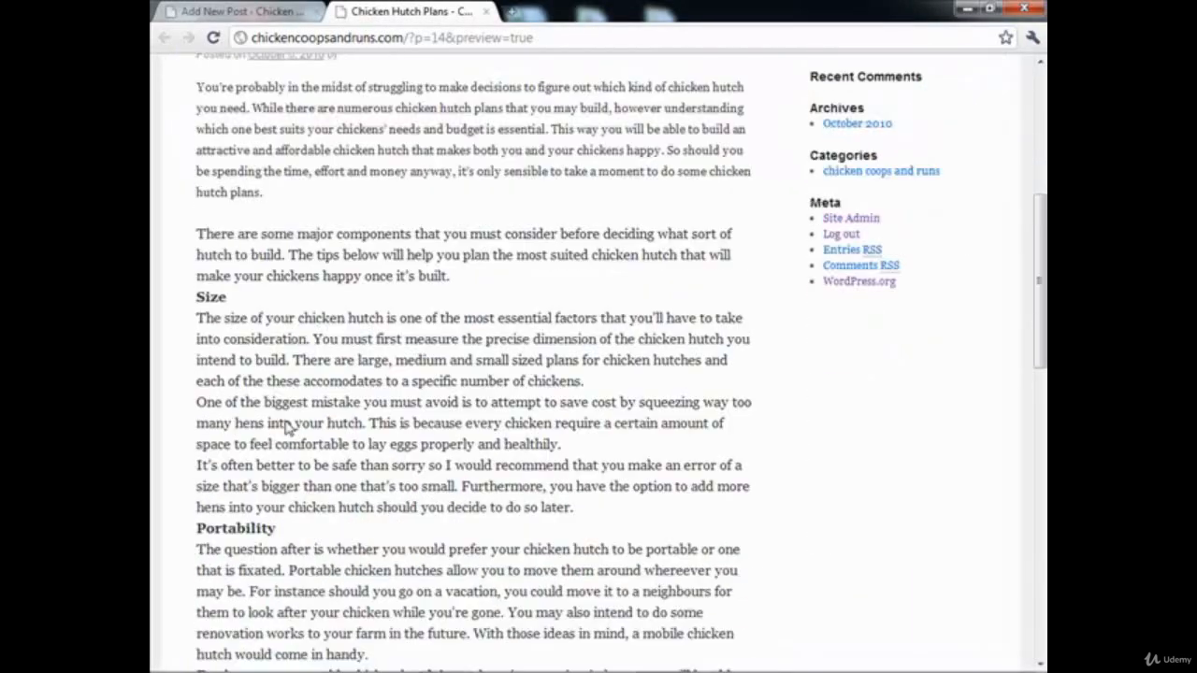
{"action": "scroll", "coordinate": [288, 427], "scroll_direction": "down", "scroll_amount": 5}
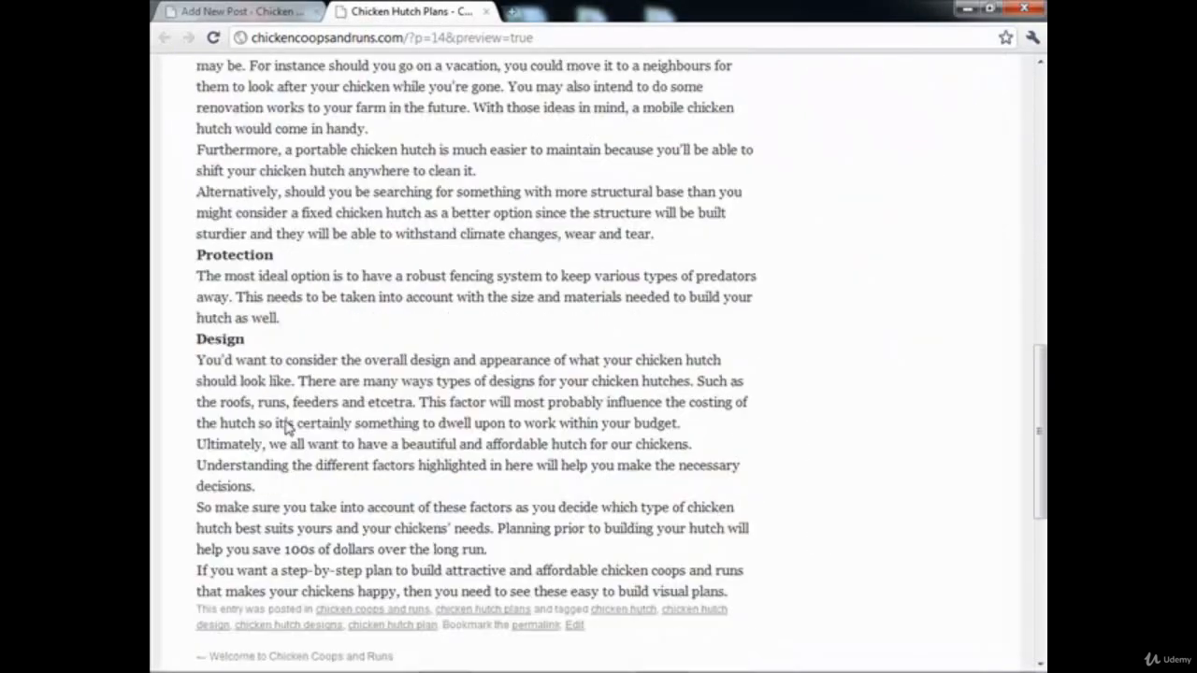
{"action": "left_click", "coordinate": [276, 14]}
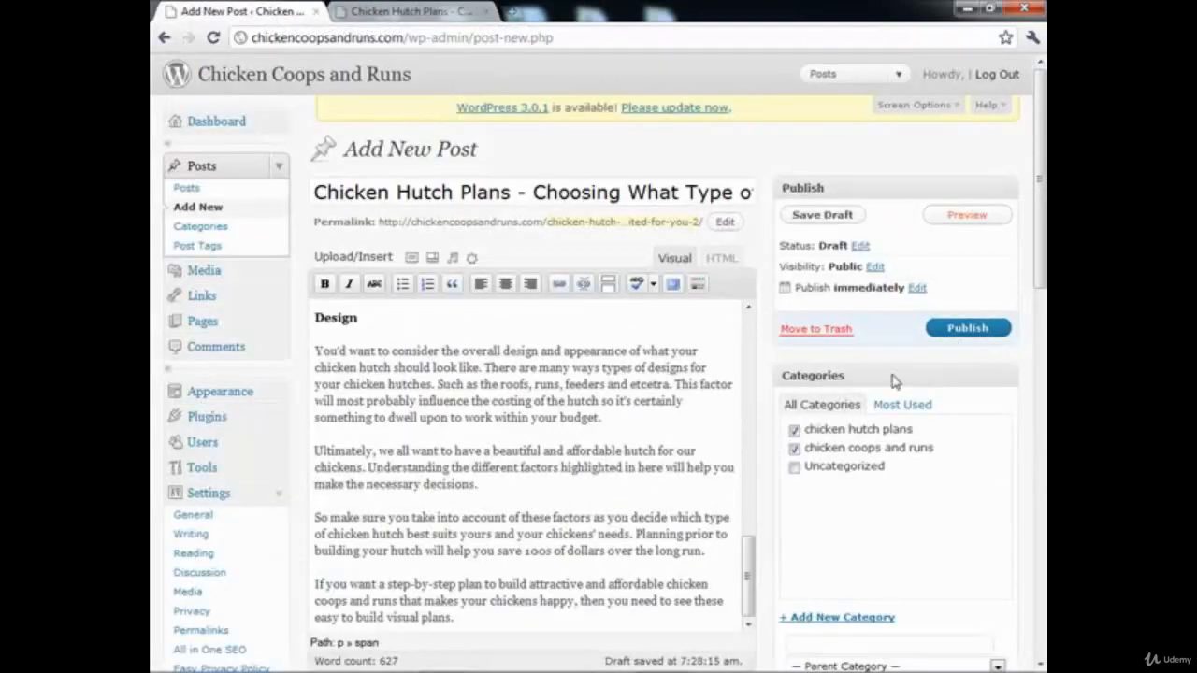
{"action": "left_click", "coordinate": [940, 334]}
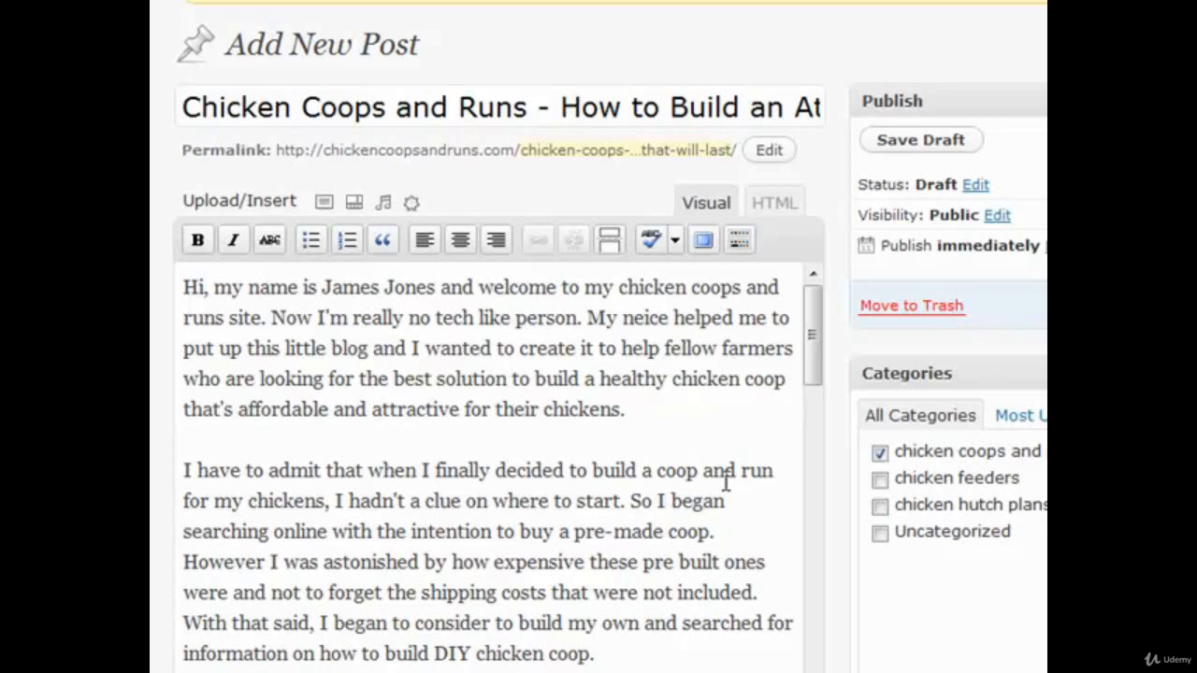
Step: Read through the opening of the Chicken Coops and Runs post and make the second paragraph end with "DIY chicken coops"
{"action": "scroll", "coordinate": [727, 477], "scroll_direction": "down", "scroll_amount": 2}
{"action": "scroll", "coordinate": [748, 505], "scroll_direction": "up", "scroll_amount": 2}
{"action": "left_click", "coordinate": [660, 430]}
{"action": "key", "text": "Left"}
{"action": "key", "text": "Left"}
{"action": "key", "text": "Left"}
{"action": "key", "text": "Left"}
{"action": "key", "text": "Left"}
{"action": "key", "text": "Left"}
{"action": "key", "text": "Left"}
{"action": "key", "text": "Left"}
{"action": "key", "text": "Left"}
{"action": "key", "text": "Left"}
{"action": "key", "text": "Left"}
{"action": "key", "text": "Left"}
{"action": "key", "text": "Left"}
{"action": "key", "text": "Left"}
{"action": "left_click", "coordinate": [184, 475]}
{"action": "scroll", "coordinate": [225, 505], "scroll_direction": "down", "scroll_amount": 3}
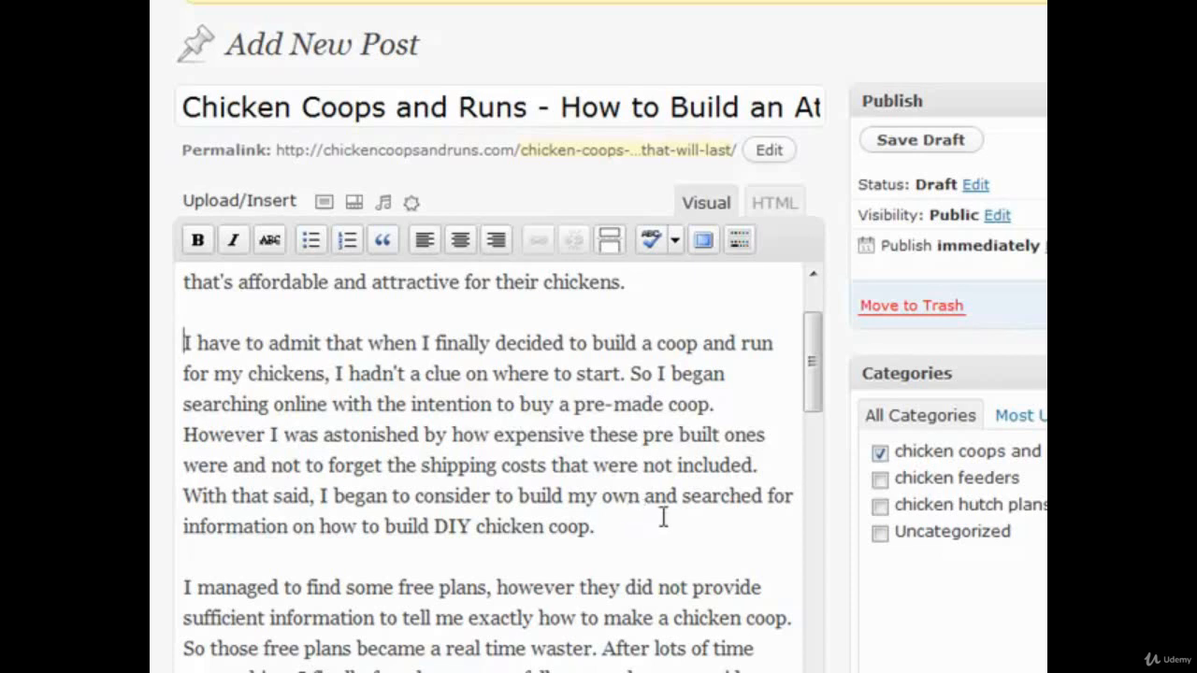
{"action": "scroll", "coordinate": [663, 518], "scroll_direction": "down", "scroll_amount": 2}
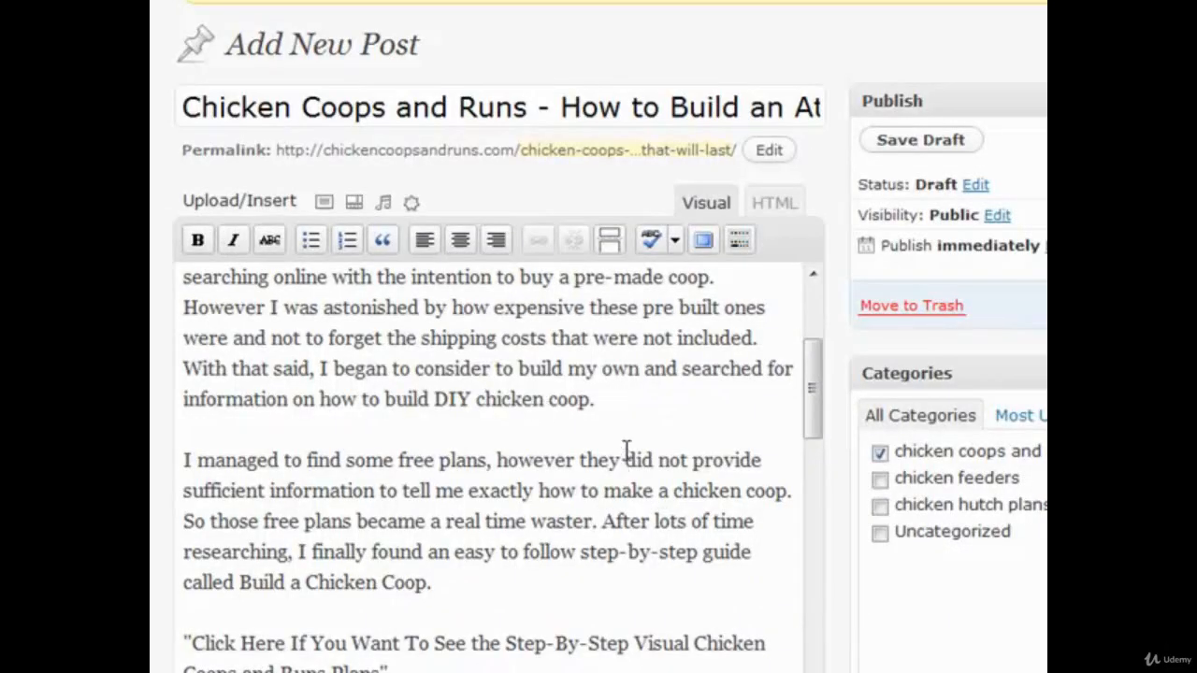
{"action": "left_click", "coordinate": [591, 399]}
{"action": "type", "text": "s"}
{"action": "scroll", "coordinate": [613, 409], "scroll_direction": "down", "scroll_amount": 3}
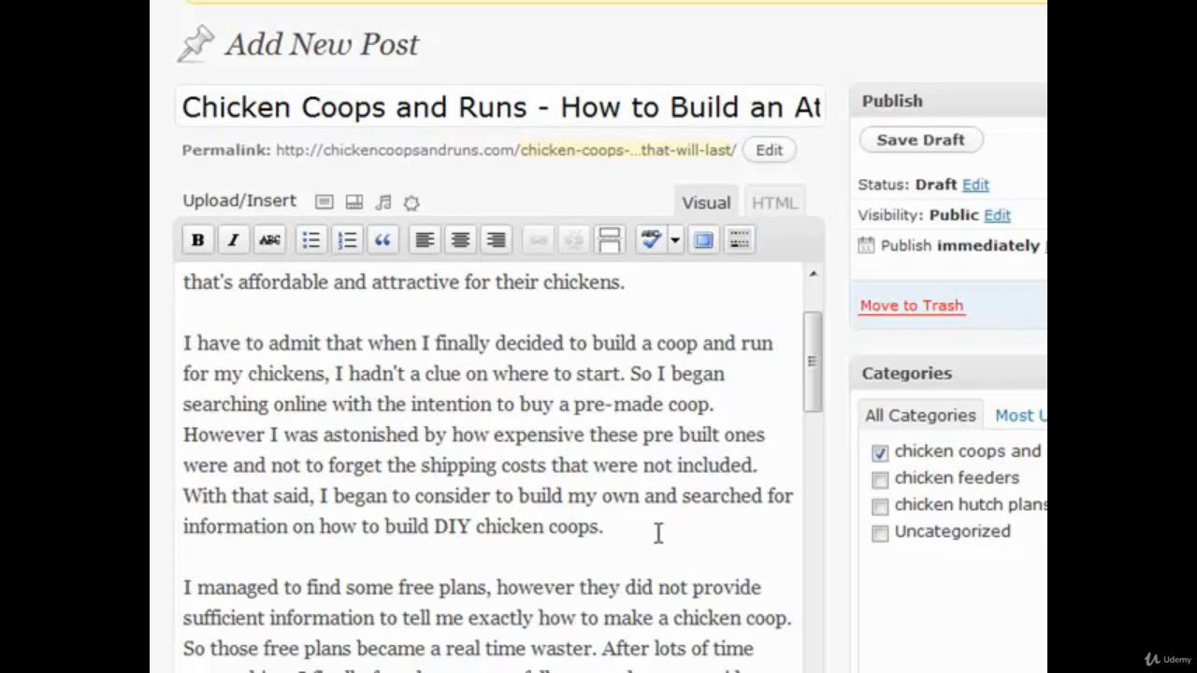
{"action": "scroll", "coordinate": [534, 496], "scroll_direction": "down", "scroll_amount": 3}
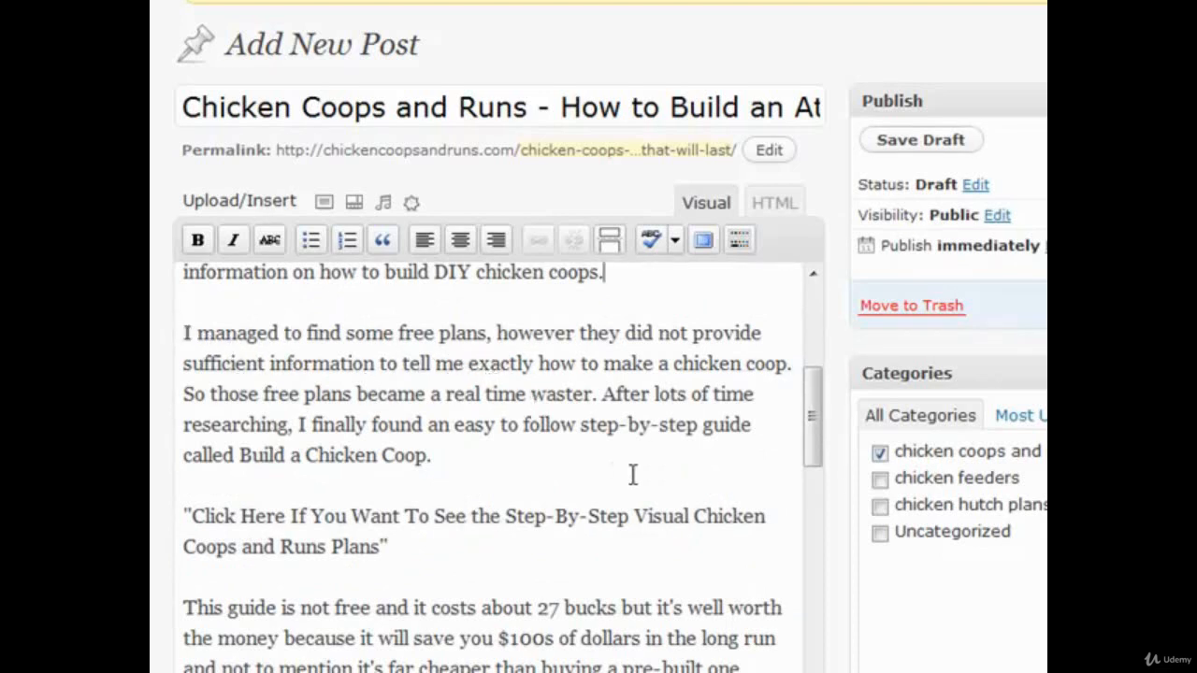
{"action": "left_click", "coordinate": [475, 451]}
{"action": "left_click", "coordinate": [440, 553]}
{"action": "left_click_drag", "start_coordinate": [439, 554], "coordinate": [160, 518]}
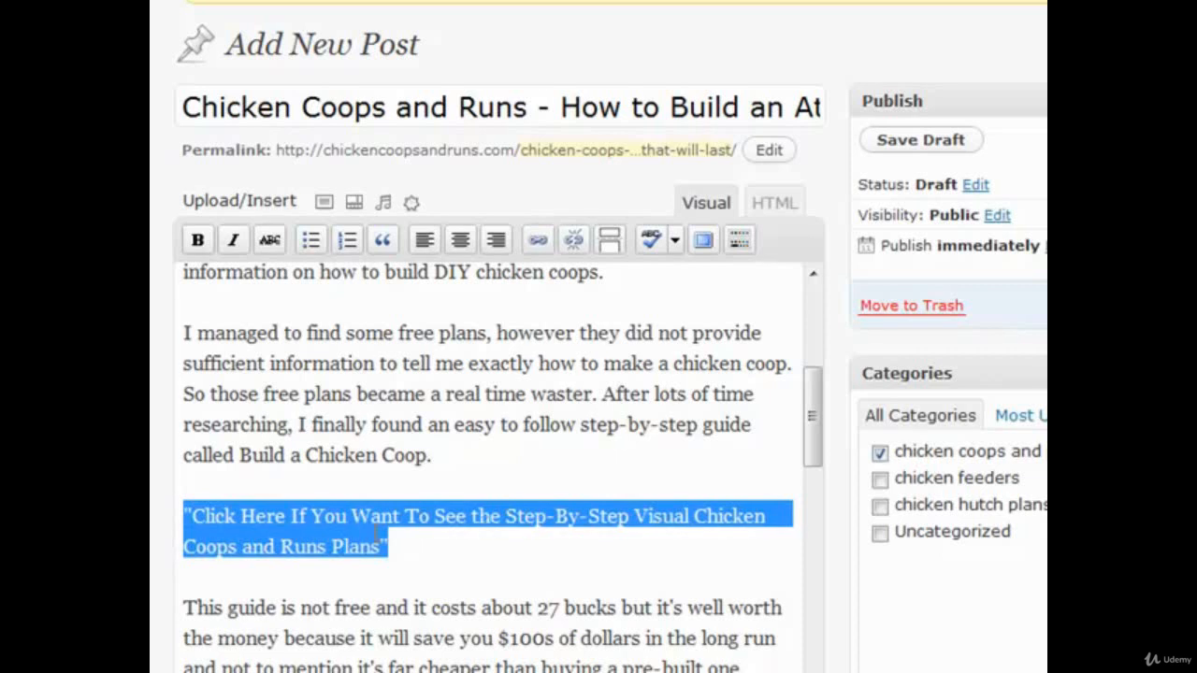
{"action": "left_click", "coordinate": [538, 241]}
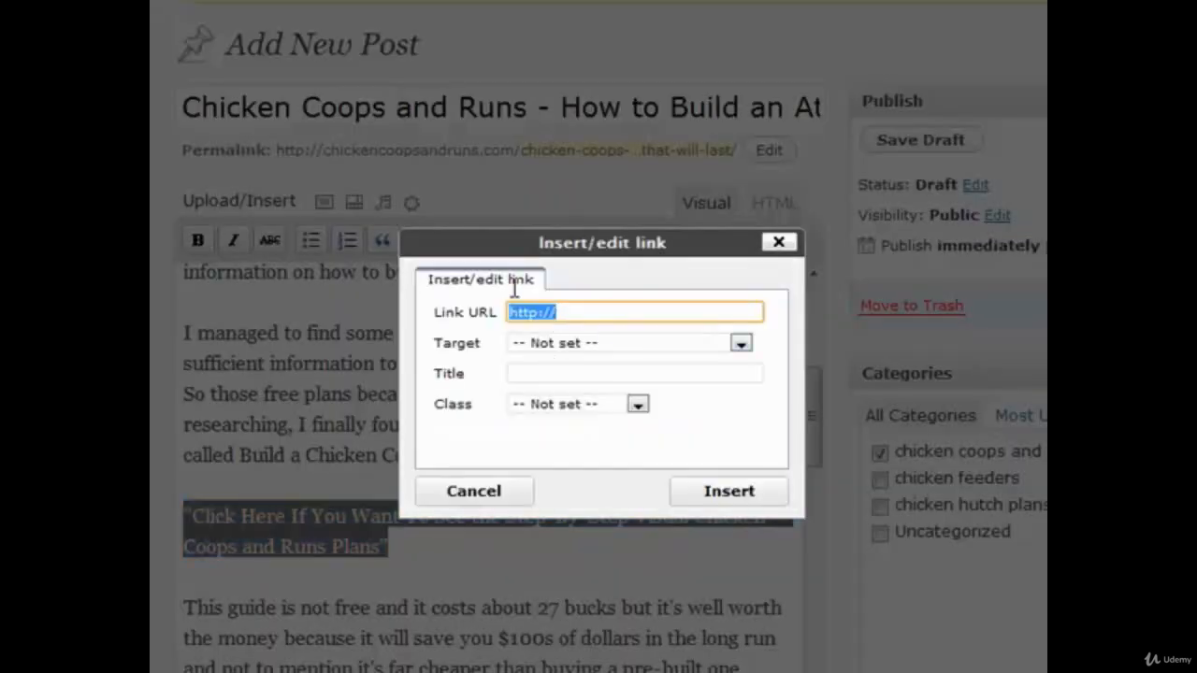
{"action": "left_click", "coordinate": [589, 312]}
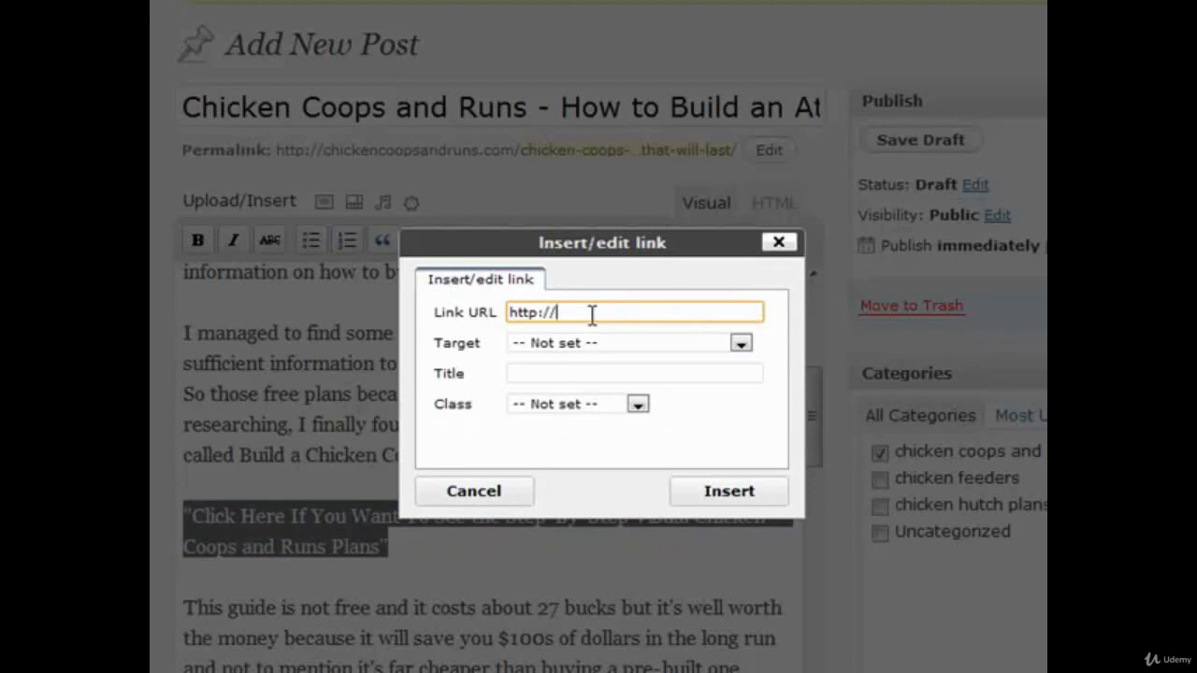
{"action": "type", "text": "www.chickencoop"}
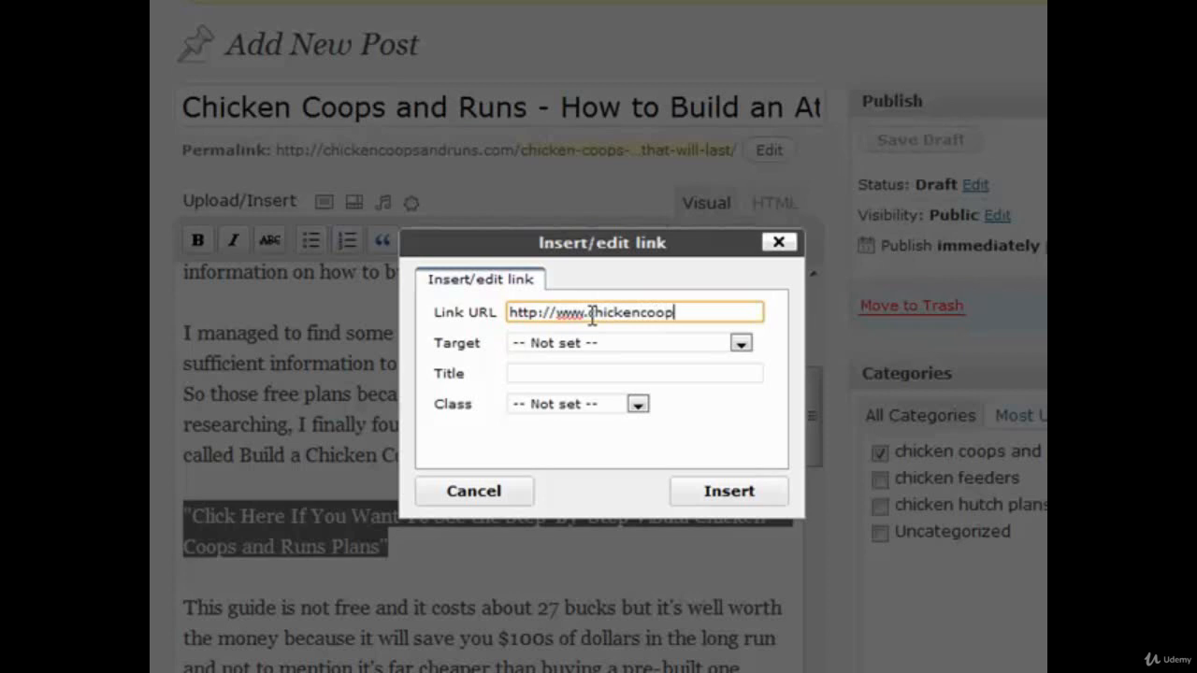
{"action": "type", "text": "sandruns.com/"}
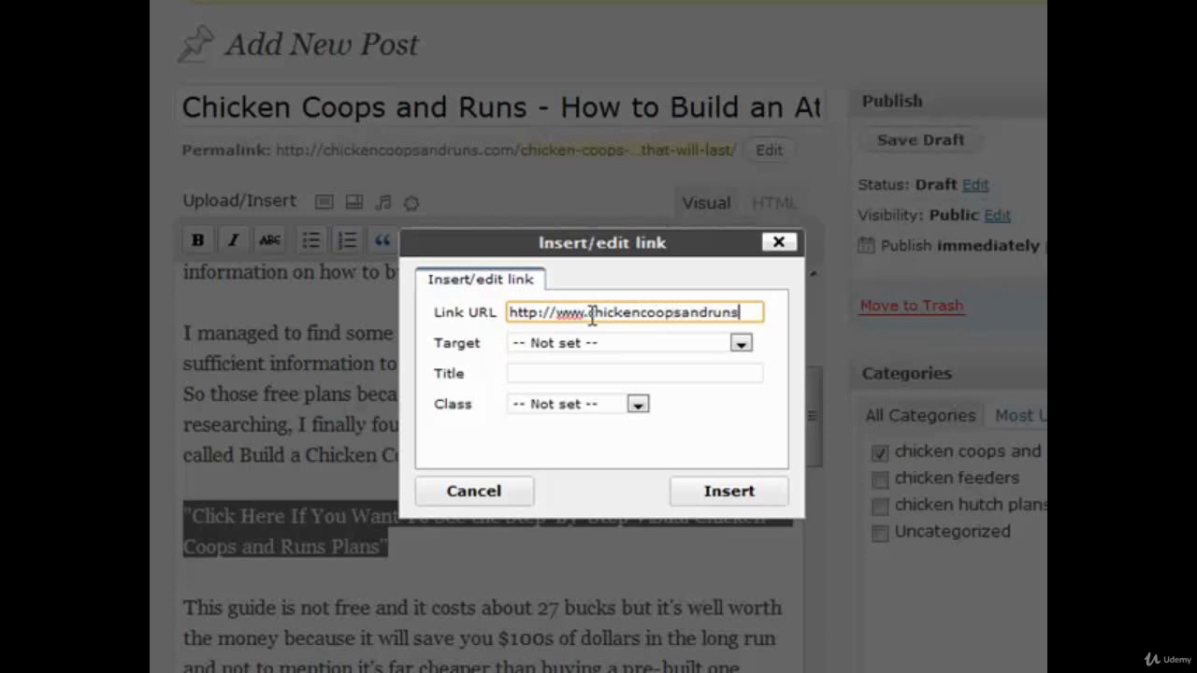
{"action": "left_click", "coordinate": [706, 501]}
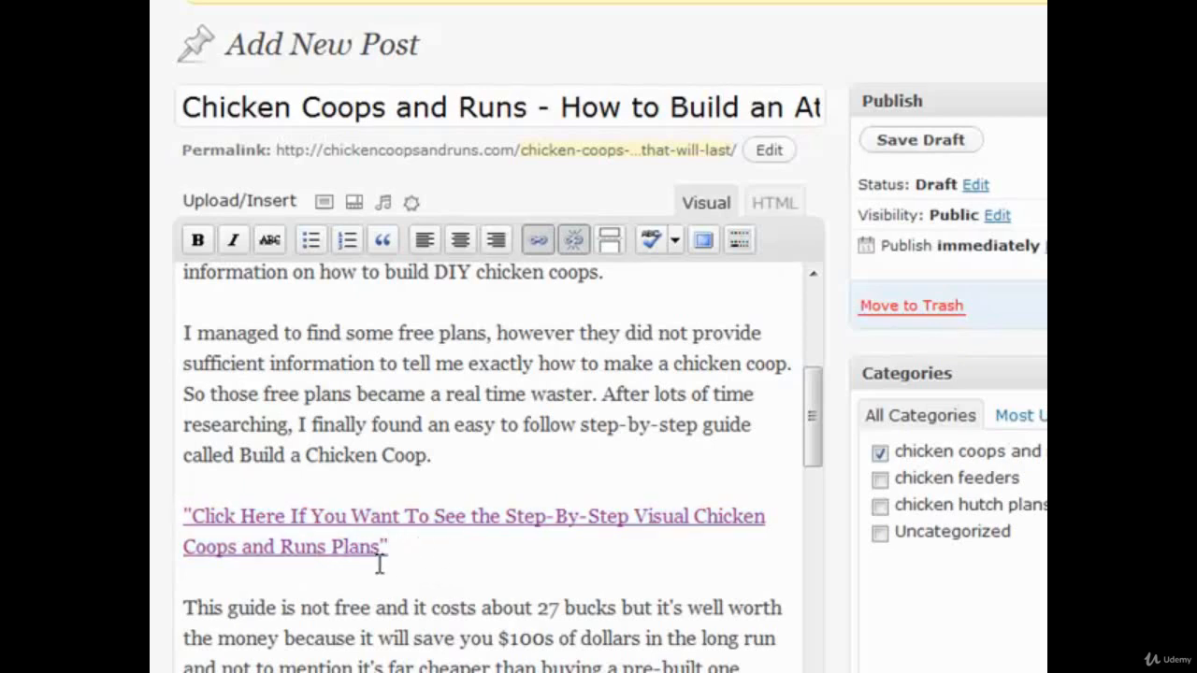
Step: Select the "[insert picture]" placeholder in the post and upload chickencoopsandrunsplans.jpg from the images folder to replace it
{"action": "scroll", "coordinate": [467, 513], "scroll_direction": "down", "scroll_amount": 3}
{"action": "left_click", "coordinate": [415, 432]}
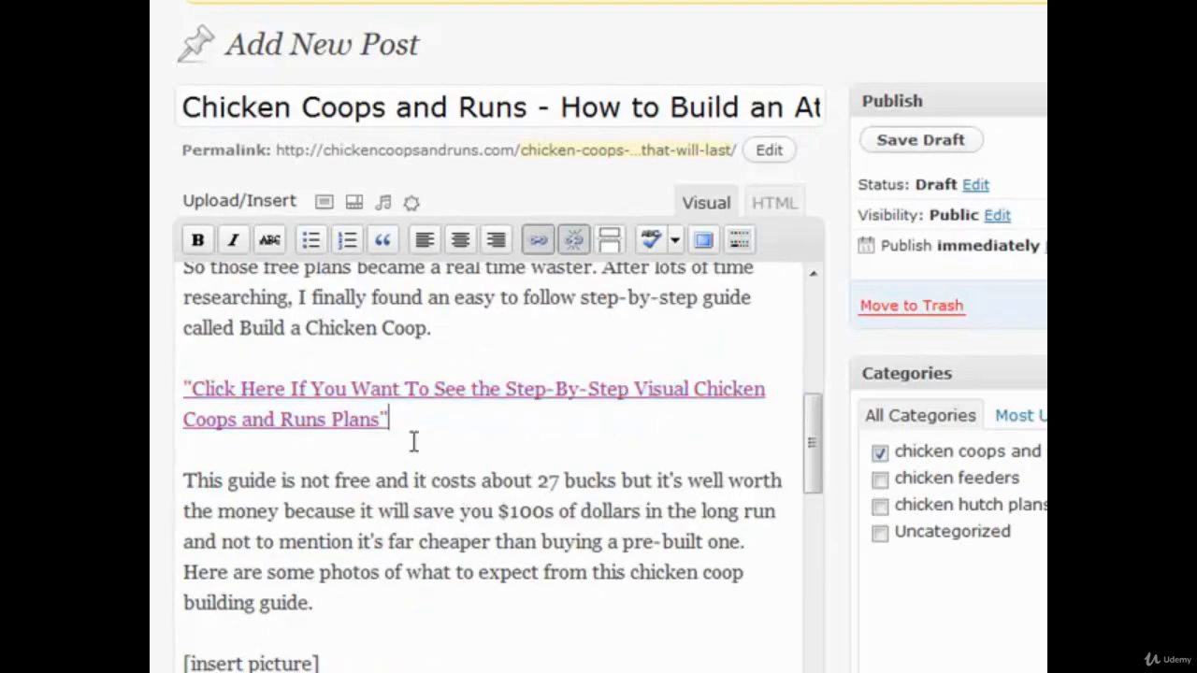
{"action": "scroll", "coordinate": [483, 493], "scroll_direction": "down", "scroll_amount": 3}
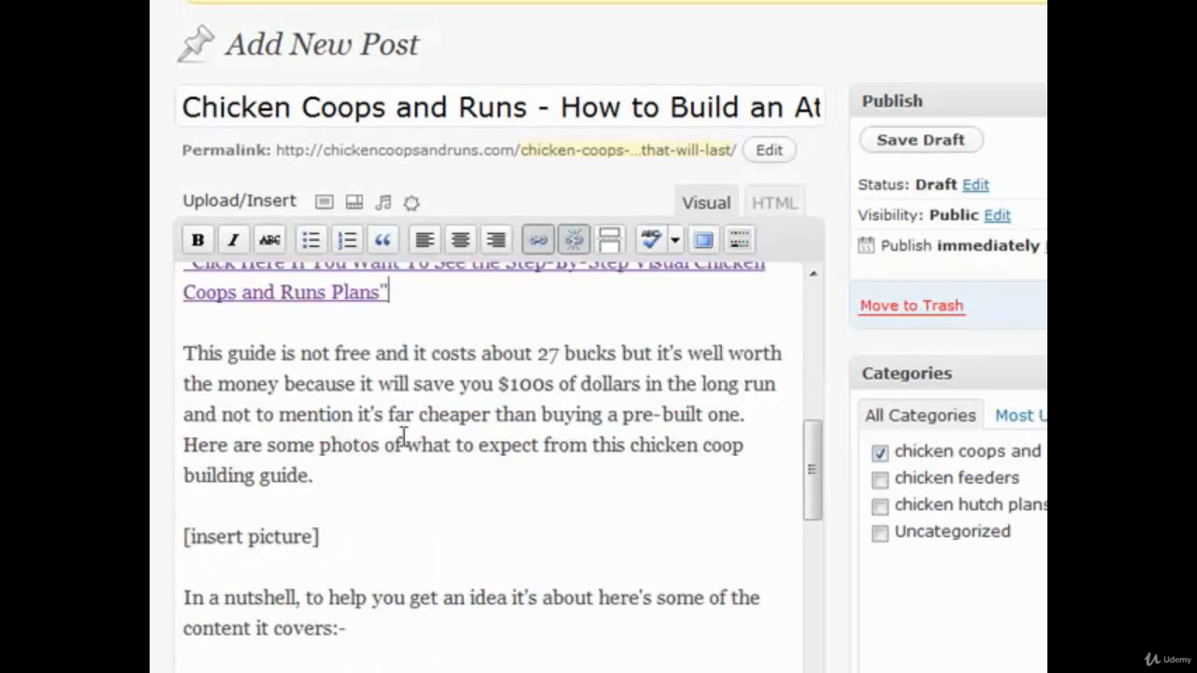
{"action": "left_click", "coordinate": [181, 354]}
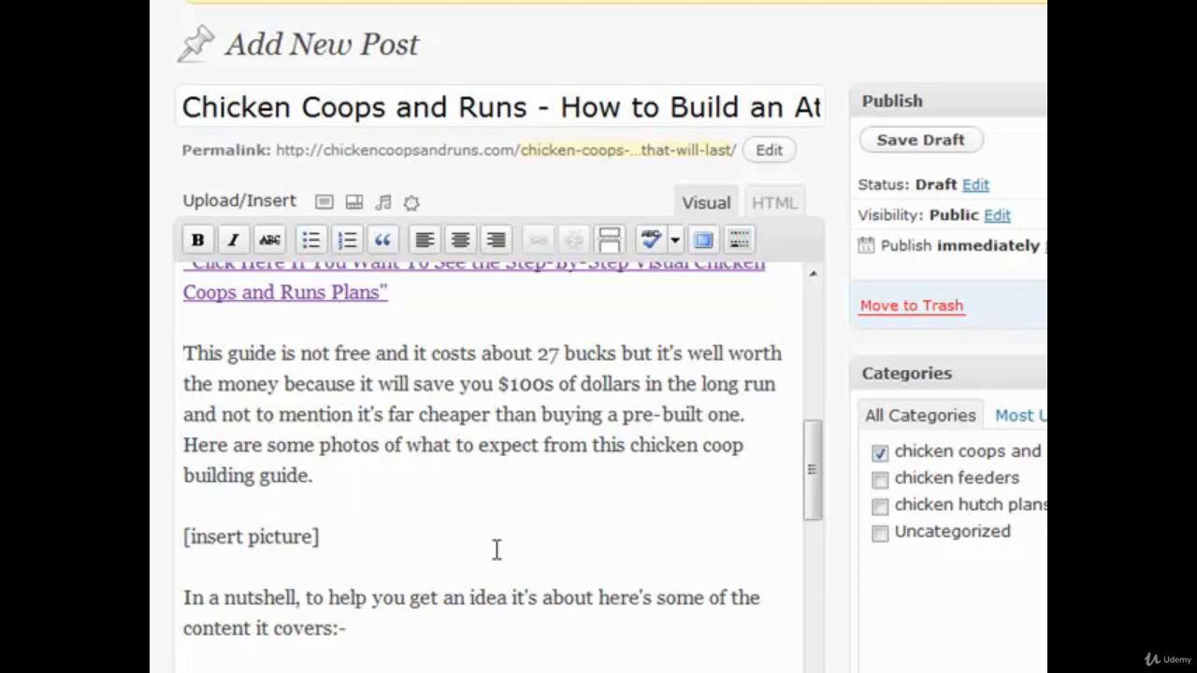
{"action": "left_click", "coordinate": [381, 476]}
{"action": "scroll", "coordinate": [262, 491], "scroll_direction": "down", "scroll_amount": 2}
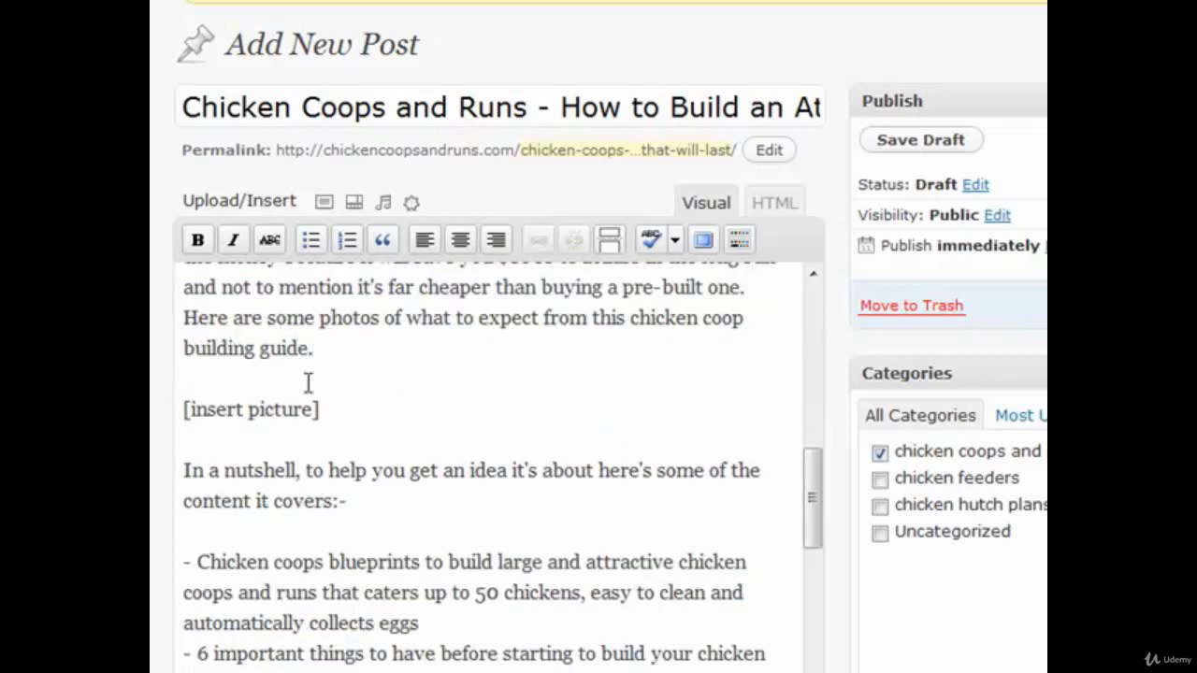
{"action": "left_click_drag", "start_coordinate": [346, 412], "coordinate": [169, 418]}
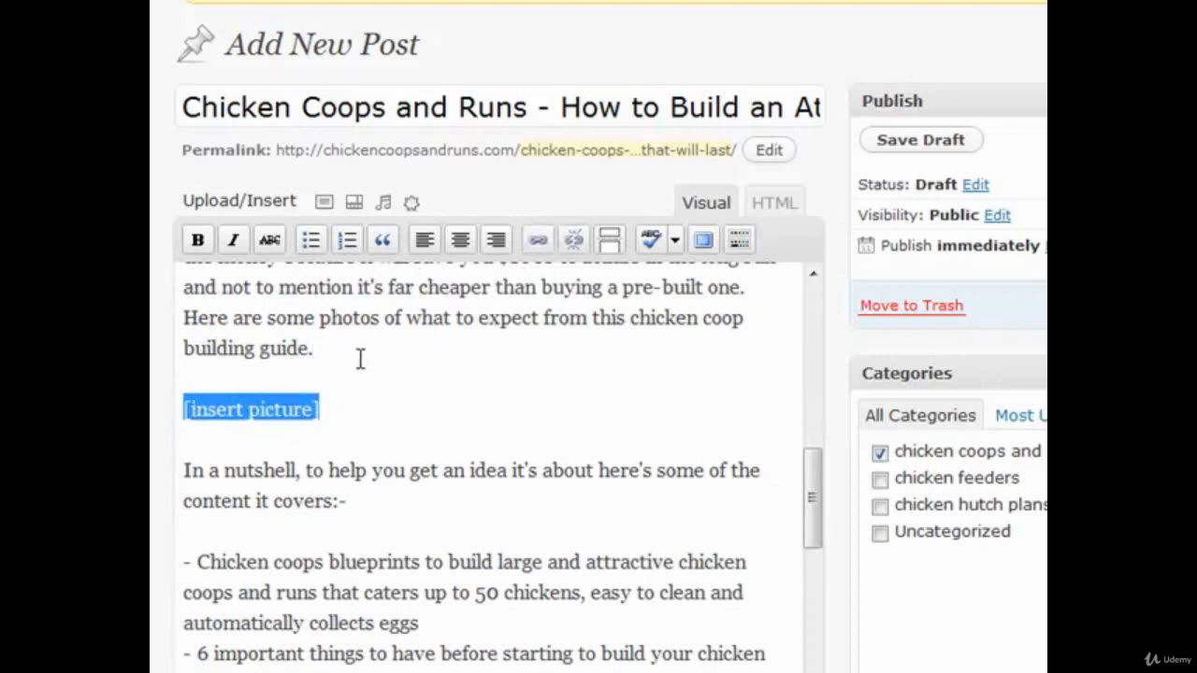
{"action": "left_click", "coordinate": [326, 204]}
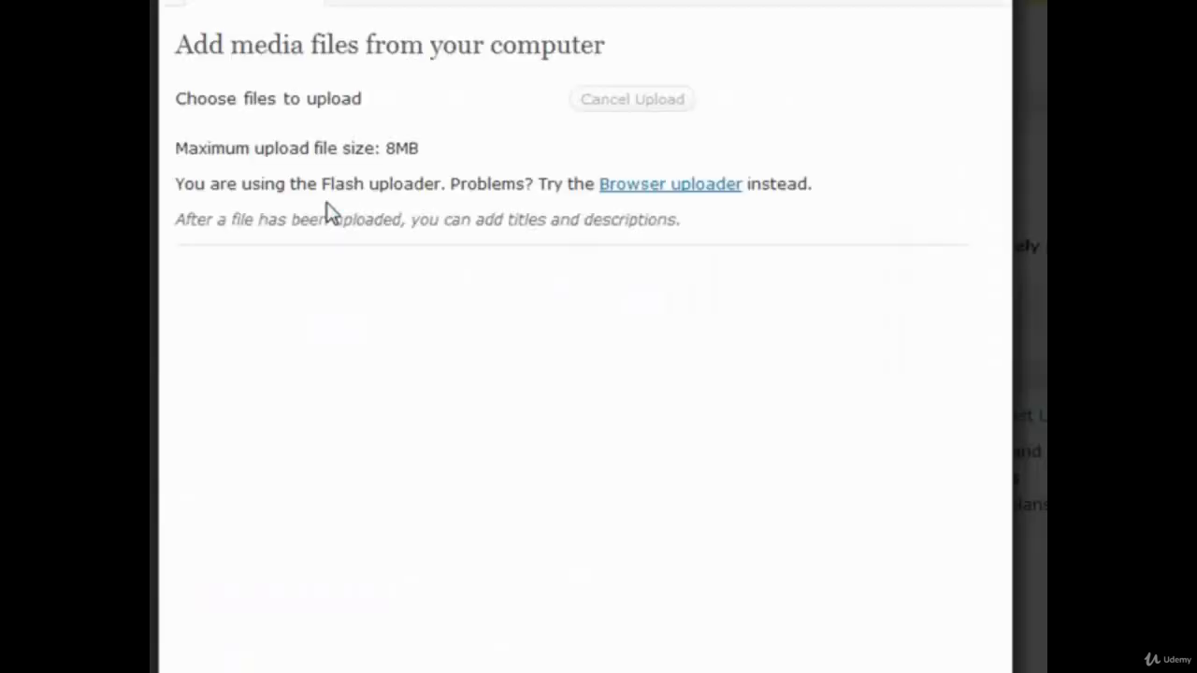
{"action": "left_click", "coordinate": [567, 105]}
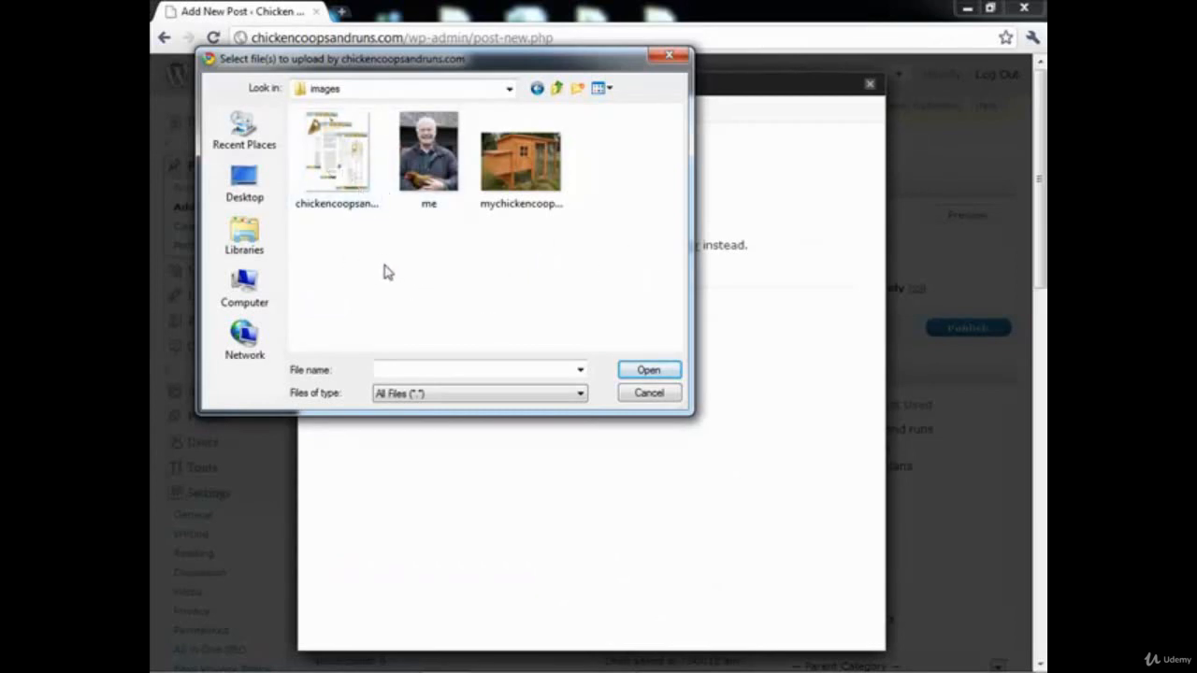
{"action": "double_click", "coordinate": [348, 183]}
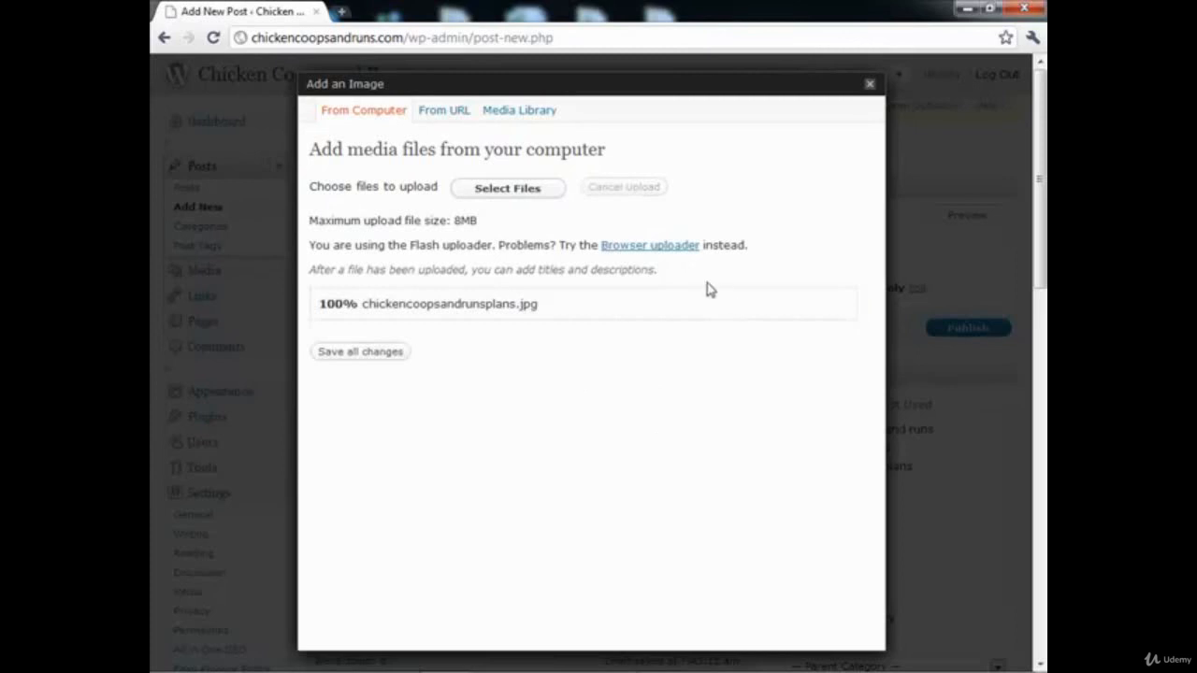
{"action": "left_click", "coordinate": [395, 359]}
Step: Set the uploaded image's title and alternate text to "chickekn coops and runs plans"
{"action": "scroll", "coordinate": [655, 374], "scroll_direction": "down", "scroll_amount": 2}
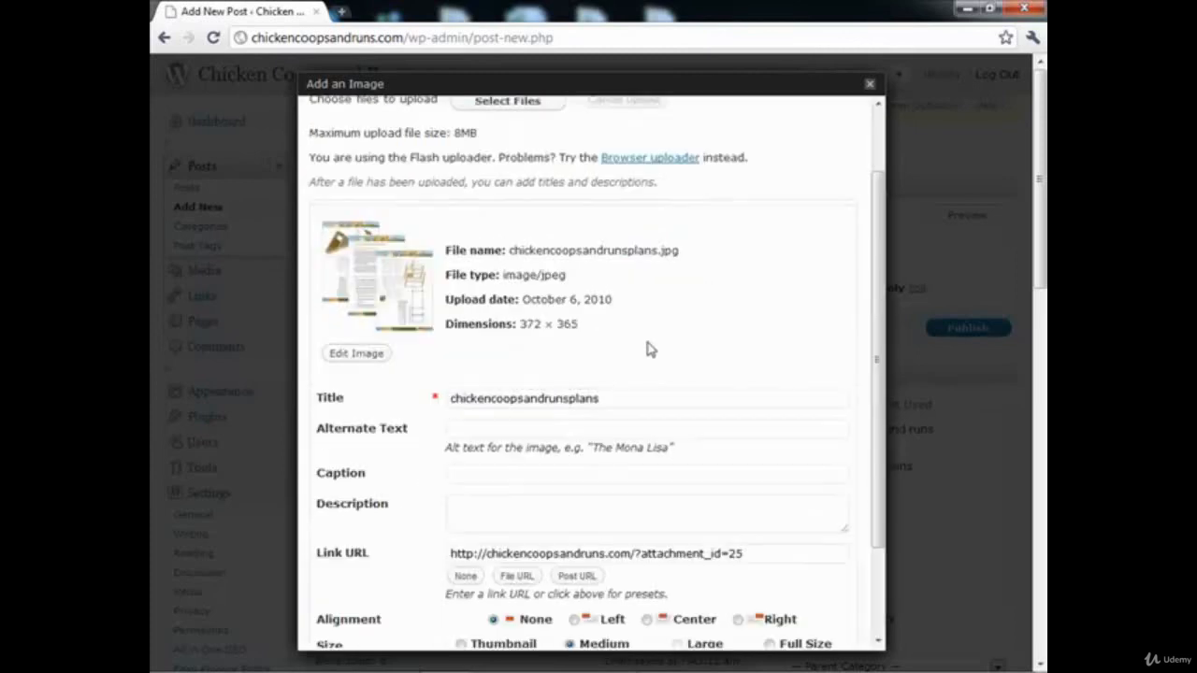
{"action": "scroll", "coordinate": [524, 389], "scroll_direction": "down", "scroll_amount": 2}
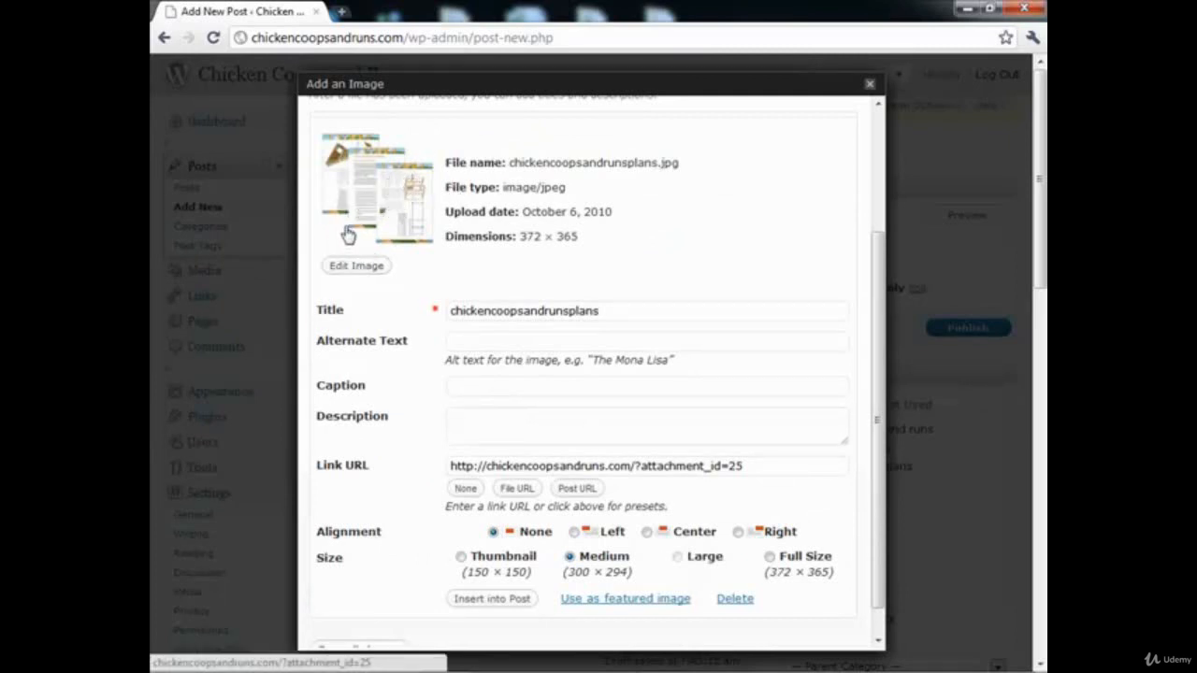
{"action": "left_click_drag", "start_coordinate": [648, 312], "coordinate": [403, 278]}
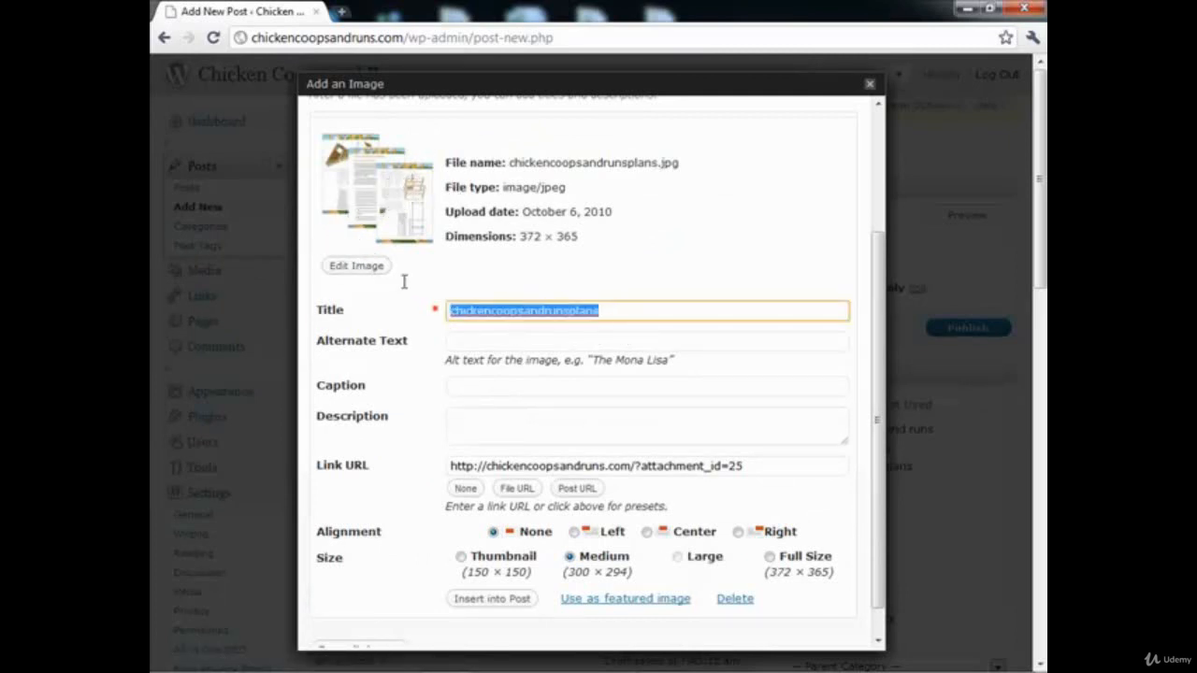
{"action": "type", "text": "chickek"}
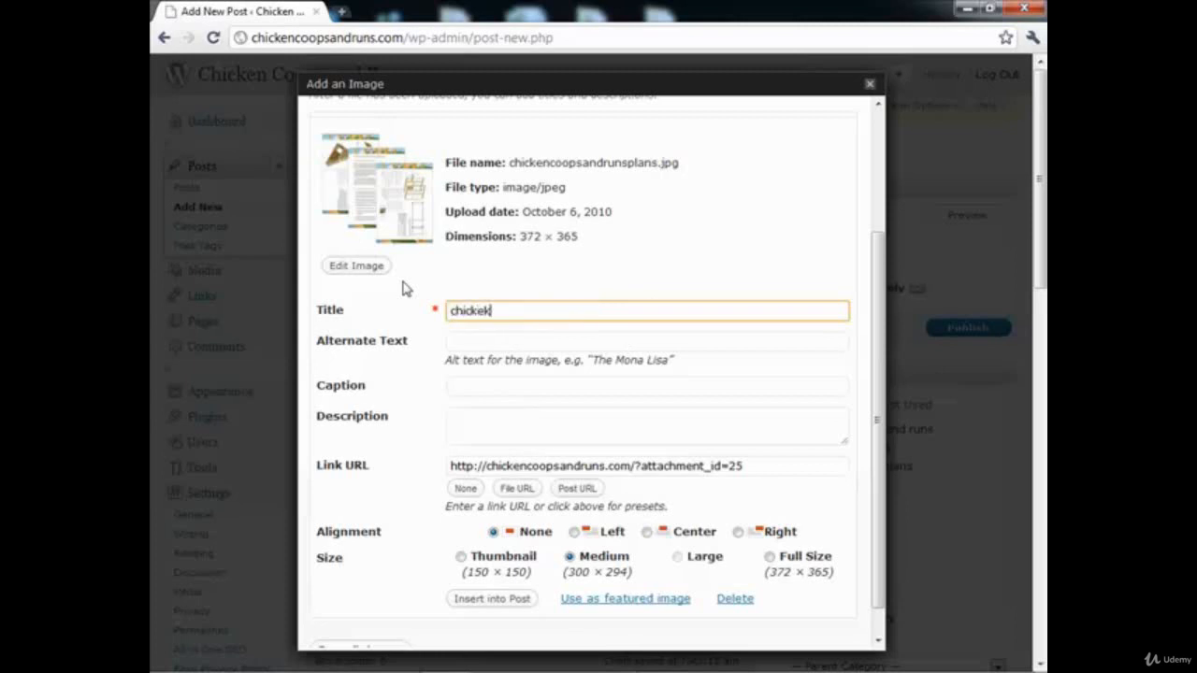
{"action": "type", "text": "n coops and runs plans"}
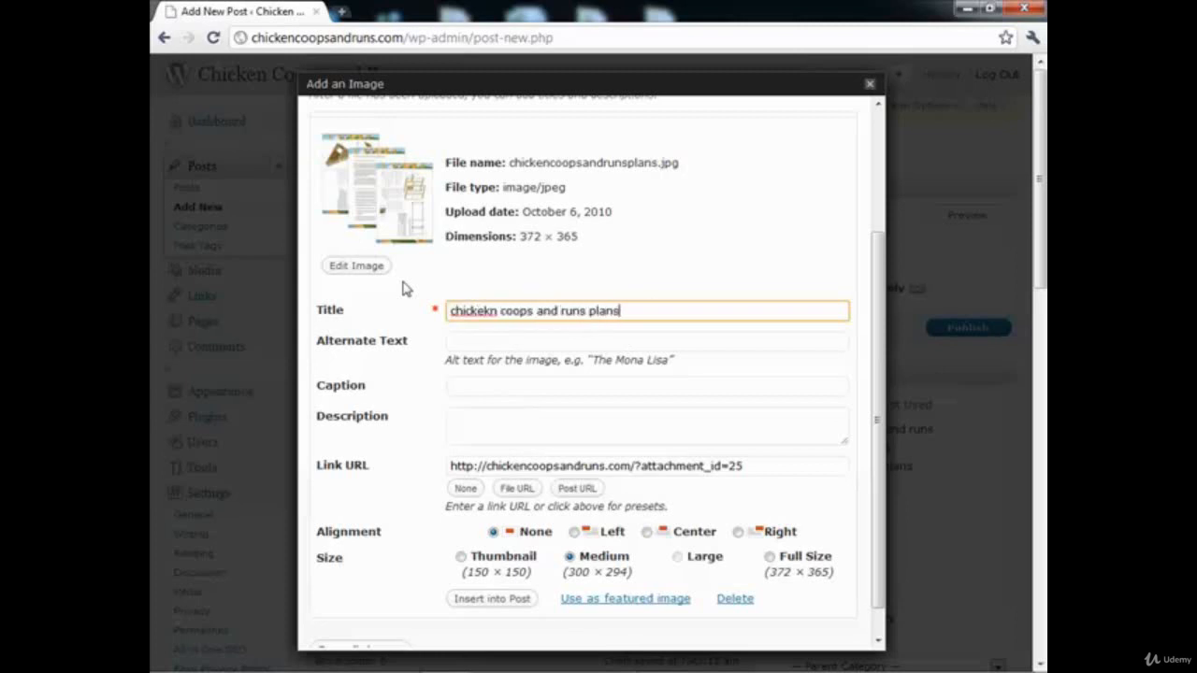
{"action": "key", "text": "ctrl+a"}
{"action": "key", "text": "ctrl+c"}
{"action": "key", "text": "Tab"}
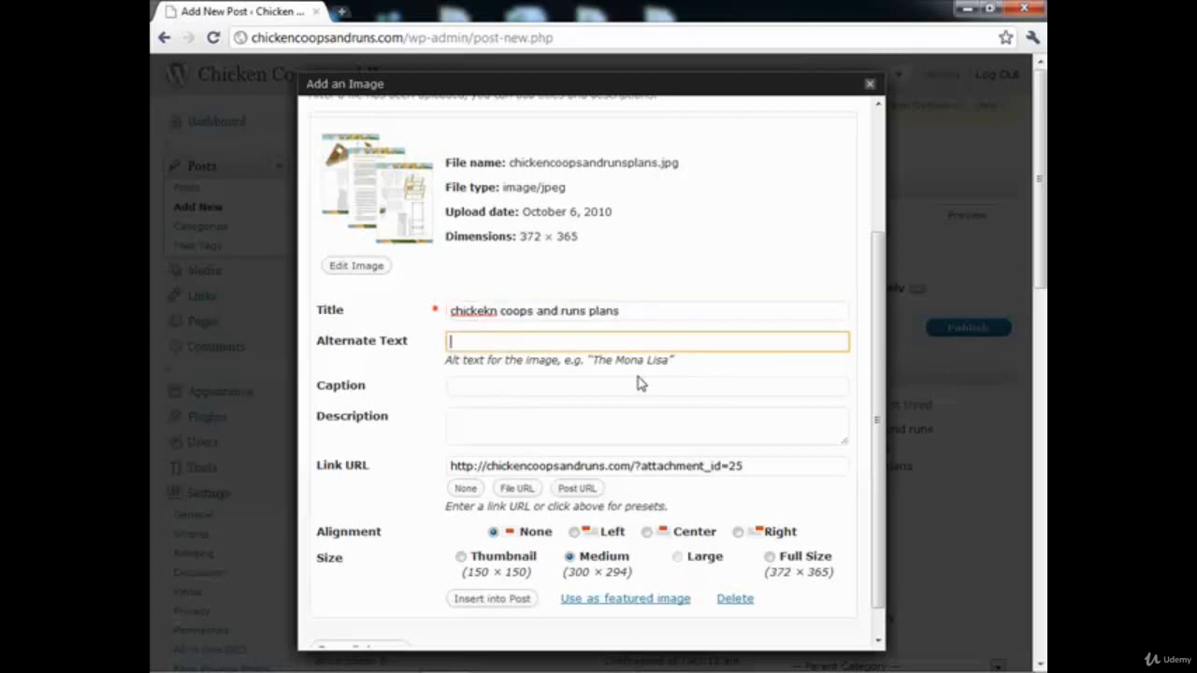
{"action": "key", "text": "ctrl+v"}
{"action": "scroll", "coordinate": [614, 402], "scroll_direction": "down", "scroll_amount": 1}
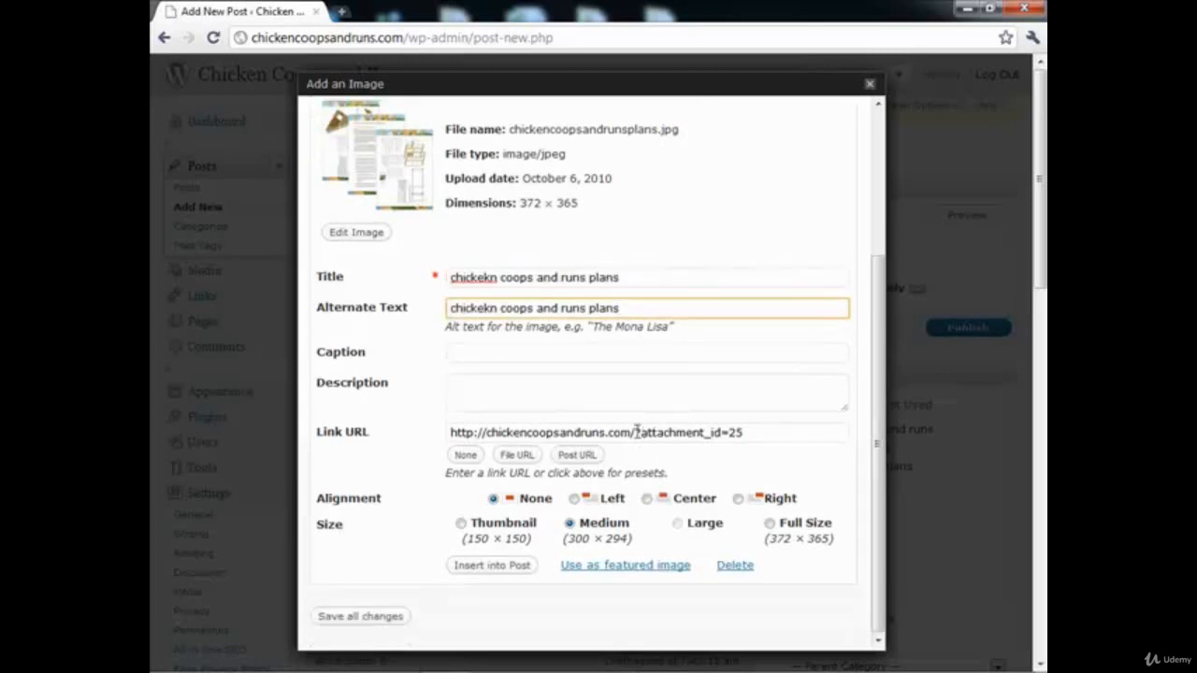
{"action": "left_click_drag", "start_coordinate": [635, 433], "coordinate": [786, 441]}
{"action": "key", "text": "Delete"}
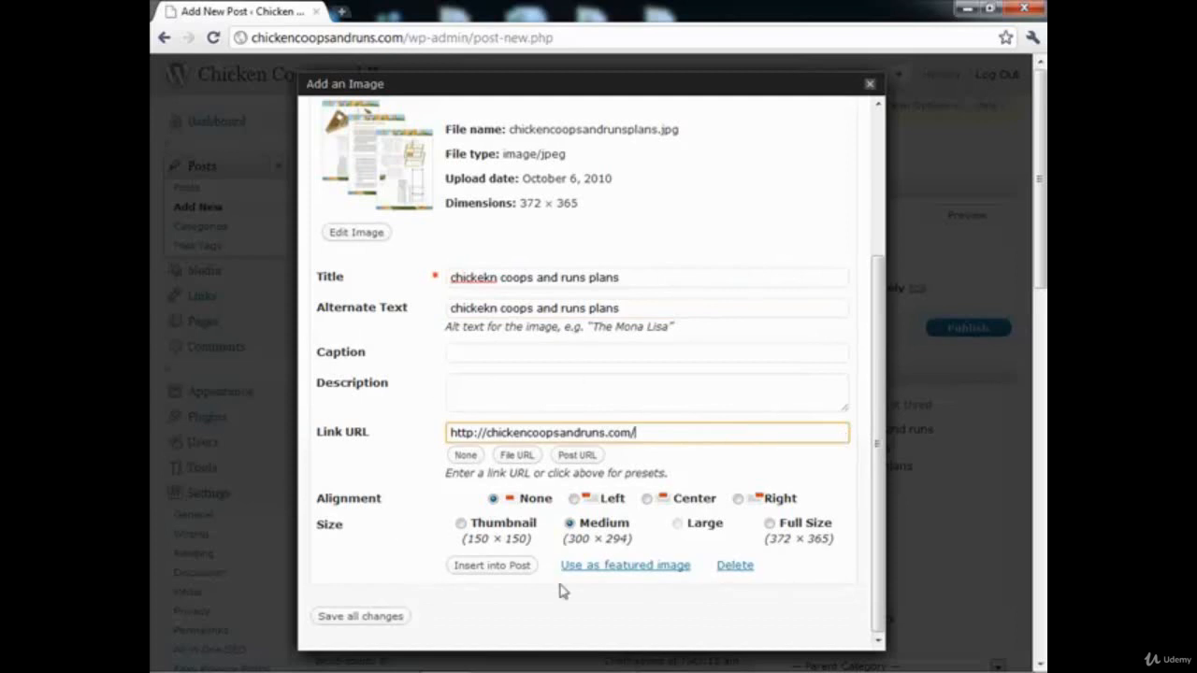
{"action": "left_click", "coordinate": [511, 566]}
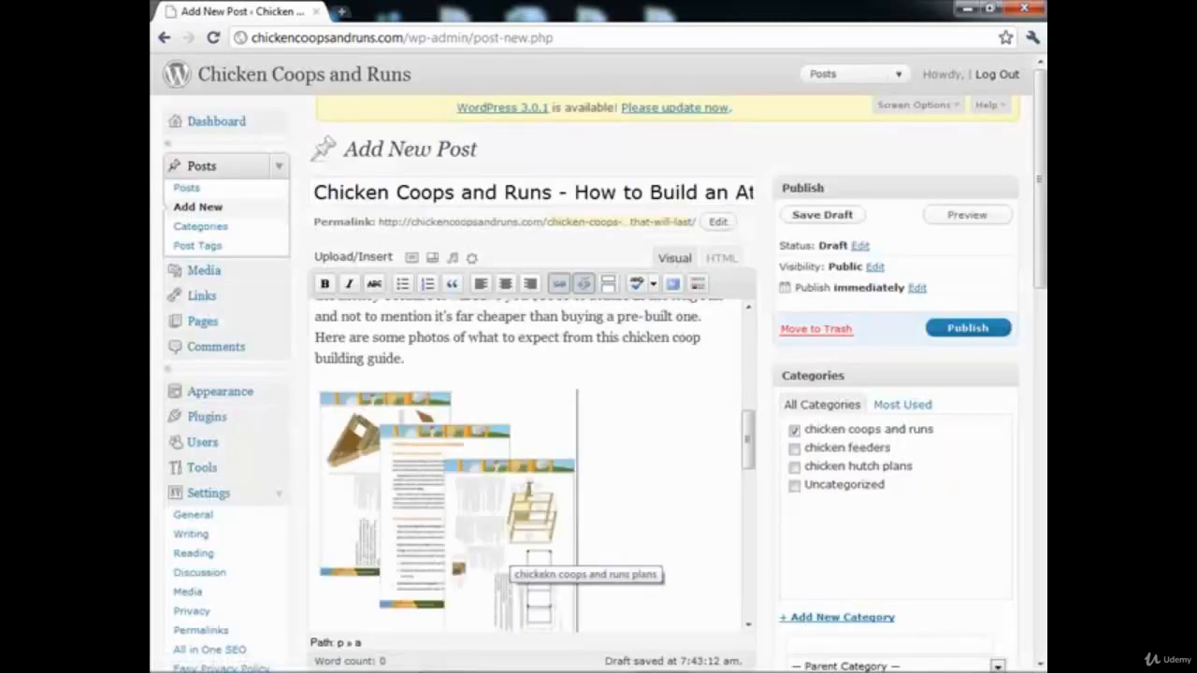
Step: Center the inserted plans image in the post and check the text below it
{"action": "left_click", "coordinate": [462, 478]}
{"action": "left_click", "coordinate": [505, 284]}
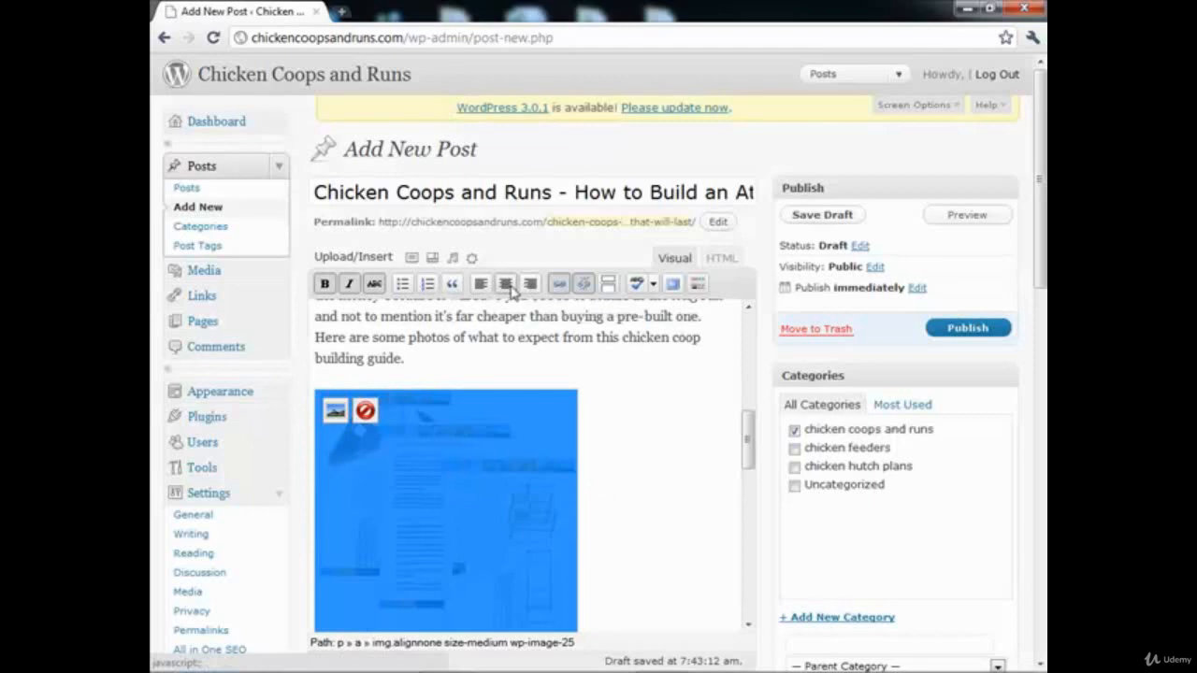
{"action": "scroll", "coordinate": [538, 453], "scroll_direction": "down", "scroll_amount": 3}
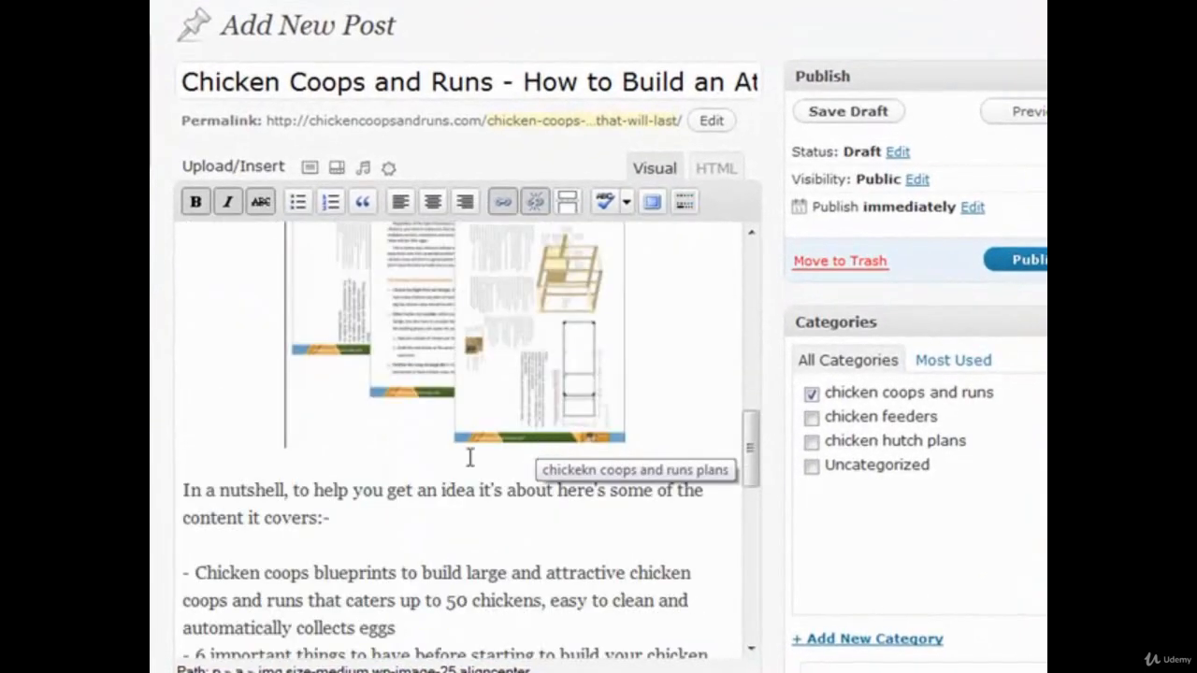
{"action": "scroll", "coordinate": [365, 547], "scroll_direction": "down", "scroll_amount": 2}
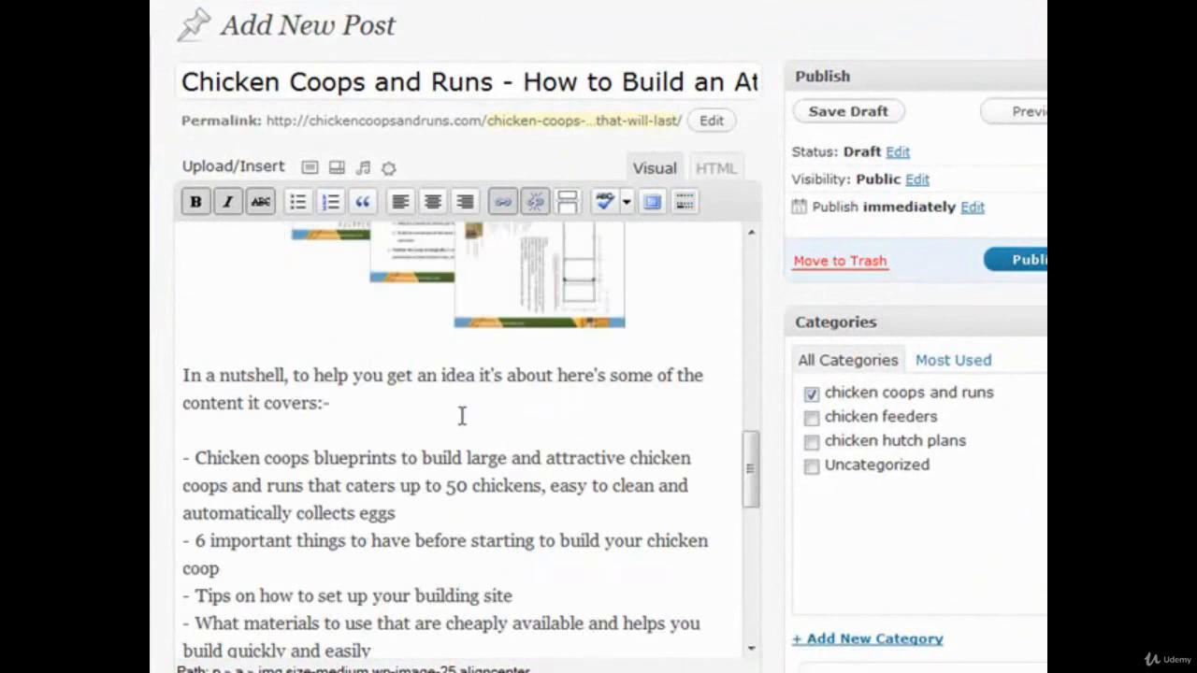
Step: Select the remaining "[insert picture]" placeholder below the "Today I have a really beautiful" paragraph and upload mychickencoopsandruns.png to replace it
{"action": "scroll", "coordinate": [436, 401], "scroll_direction": "down", "scroll_amount": 2}
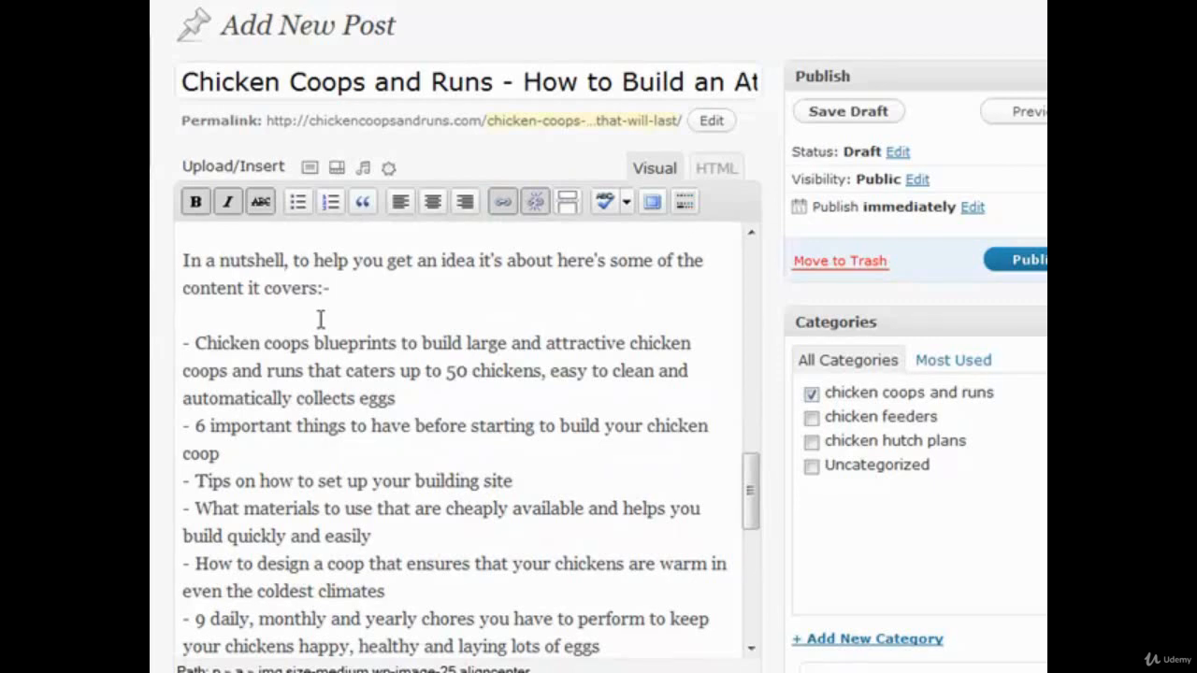
{"action": "scroll", "coordinate": [290, 448], "scroll_direction": "down", "scroll_amount": 2}
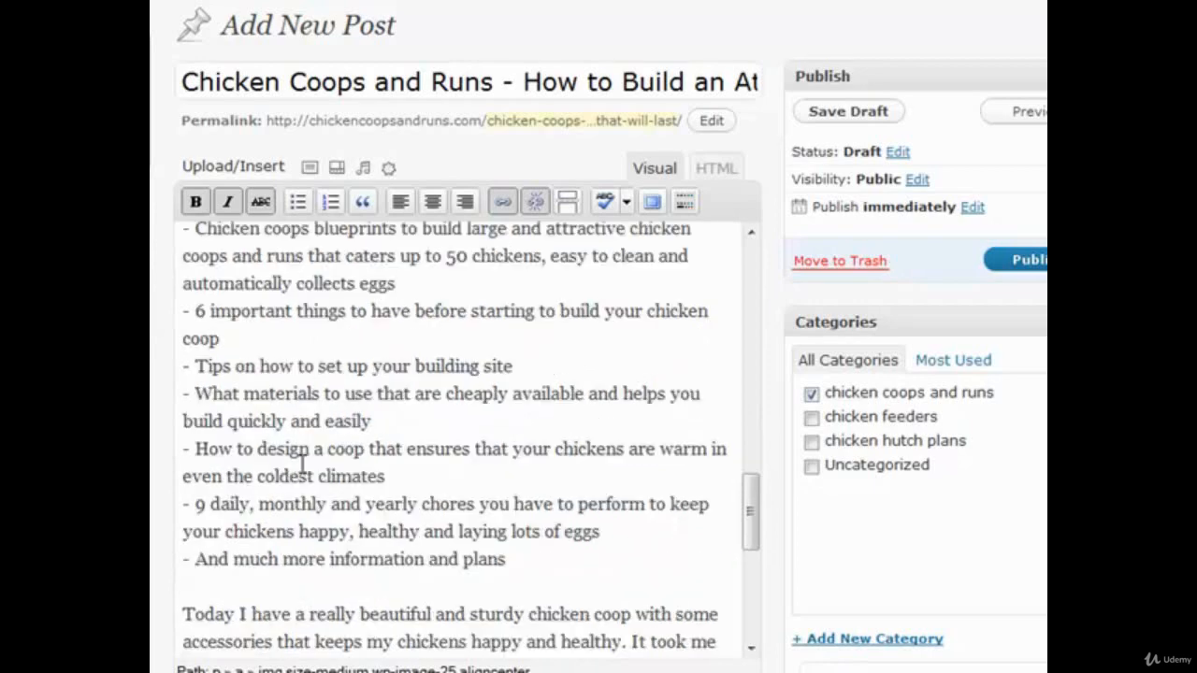
{"action": "scroll", "coordinate": [309, 553], "scroll_direction": "down", "scroll_amount": 4}
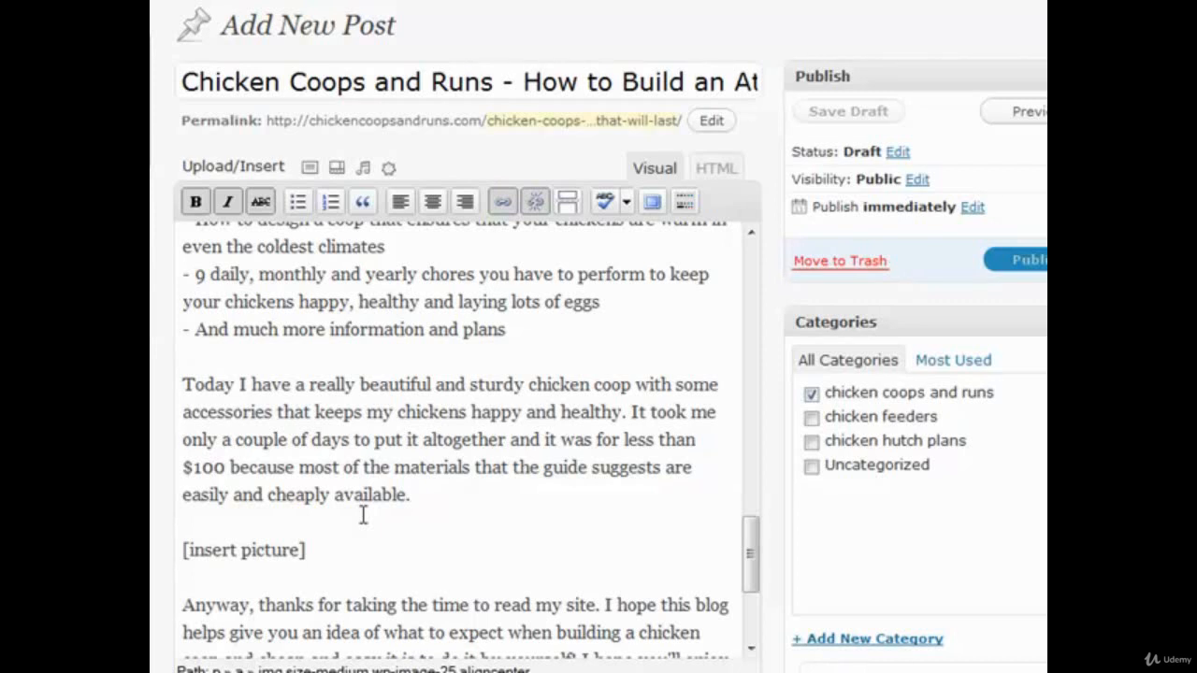
{"action": "scroll", "coordinate": [363, 516], "scroll_direction": "down", "scroll_amount": 3}
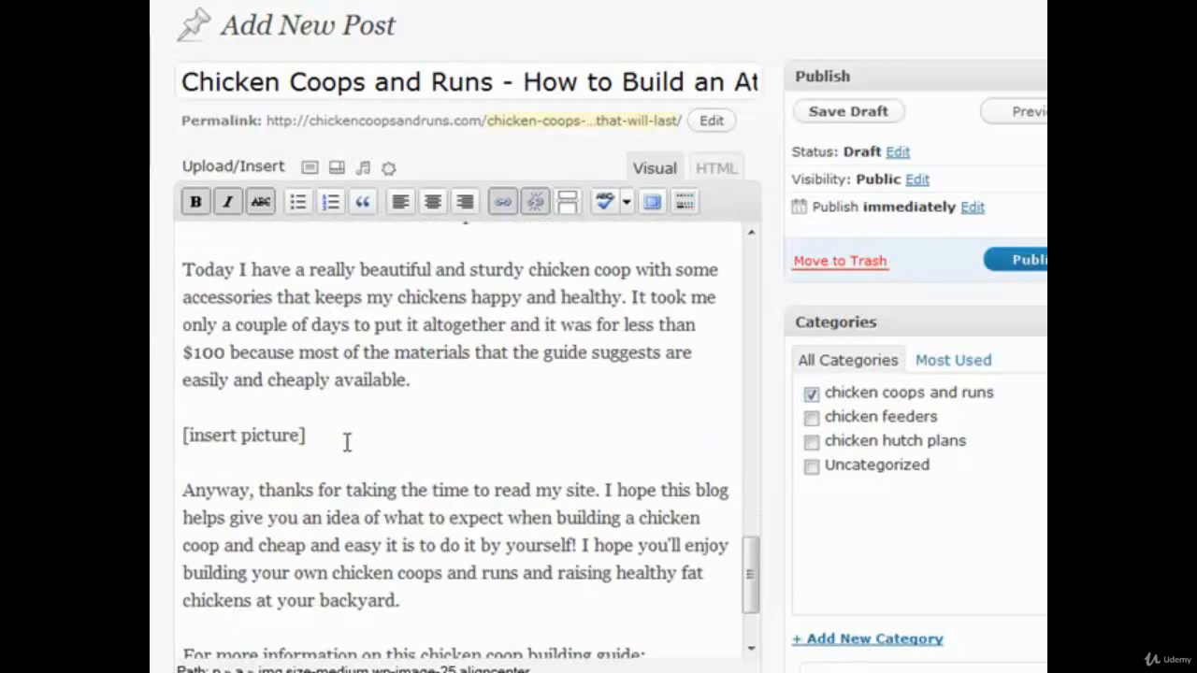
{"action": "left_click_drag", "start_coordinate": [306, 436], "coordinate": [173, 436]}
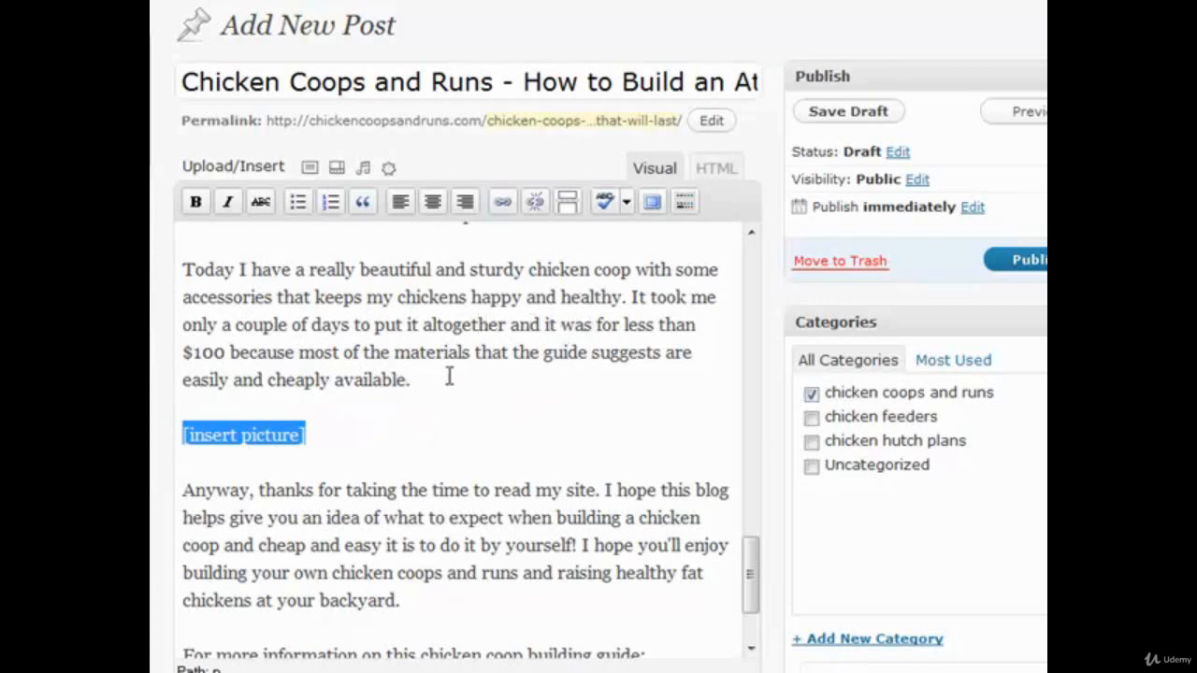
{"action": "left_click", "coordinate": [310, 168]}
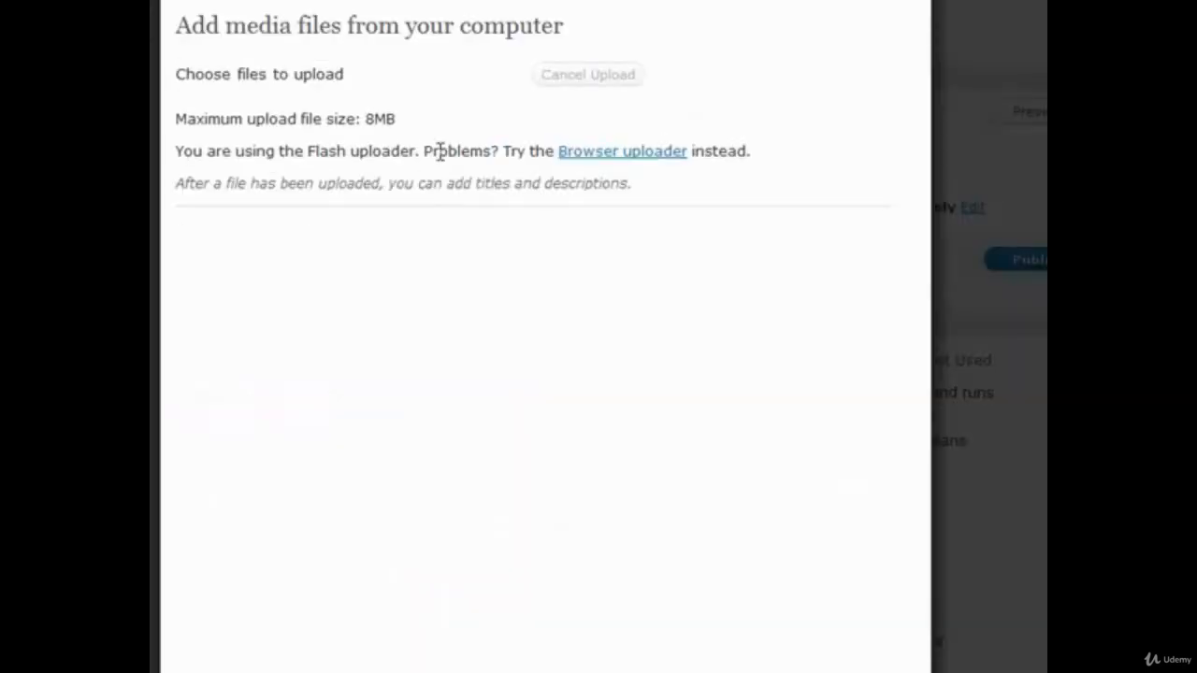
{"action": "left_click", "coordinate": [450, 79]}
{"action": "left_click", "coordinate": [441, 94]}
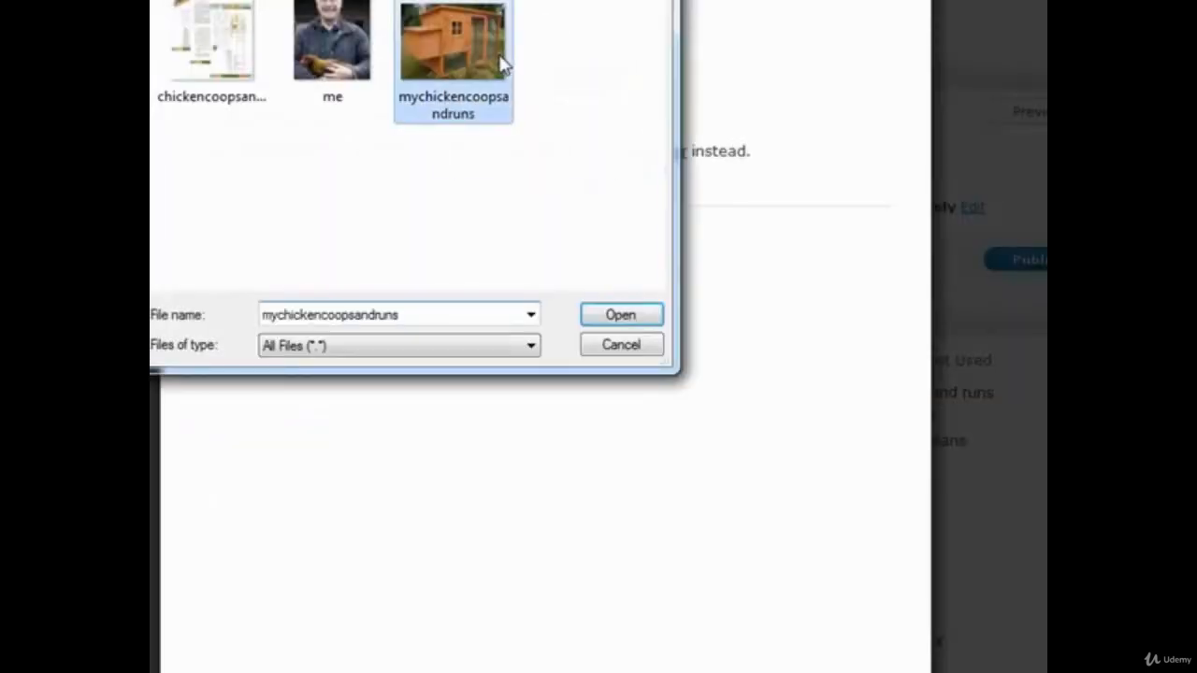
{"action": "double_click", "coordinate": [468, 58]}
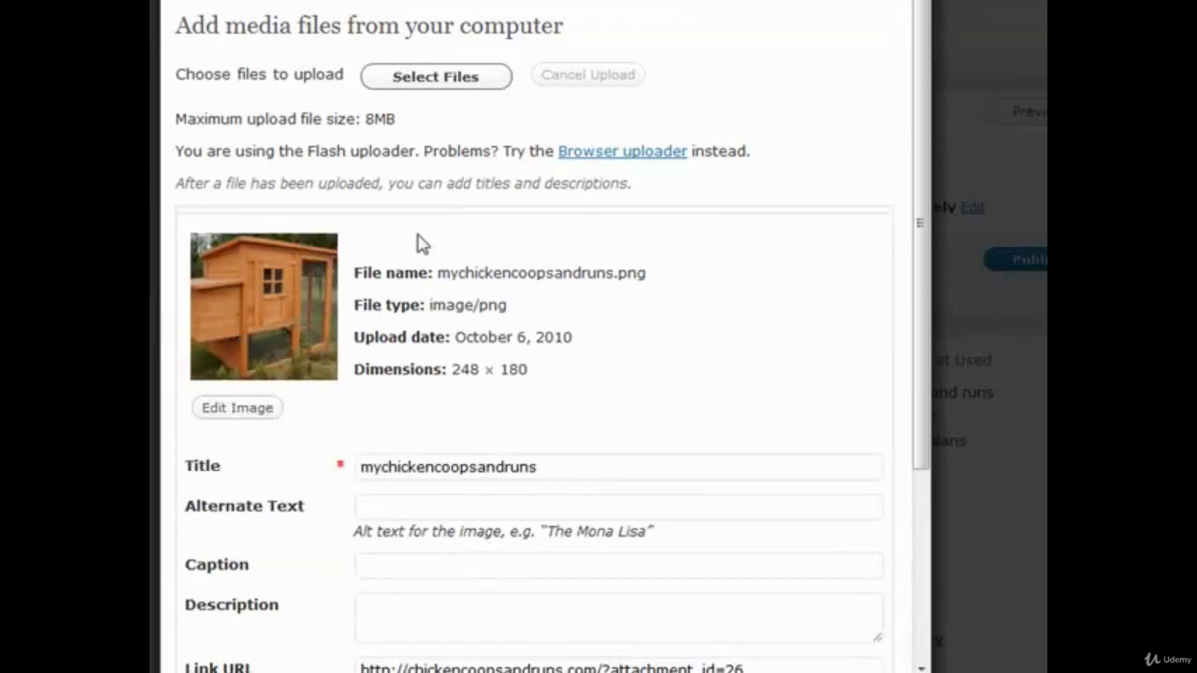
Step: Change the uploaded image's title to "my chicken coop and run" and insert the image into the post
{"action": "scroll", "coordinate": [763, 498], "scroll_direction": "down", "scroll_amount": 4}
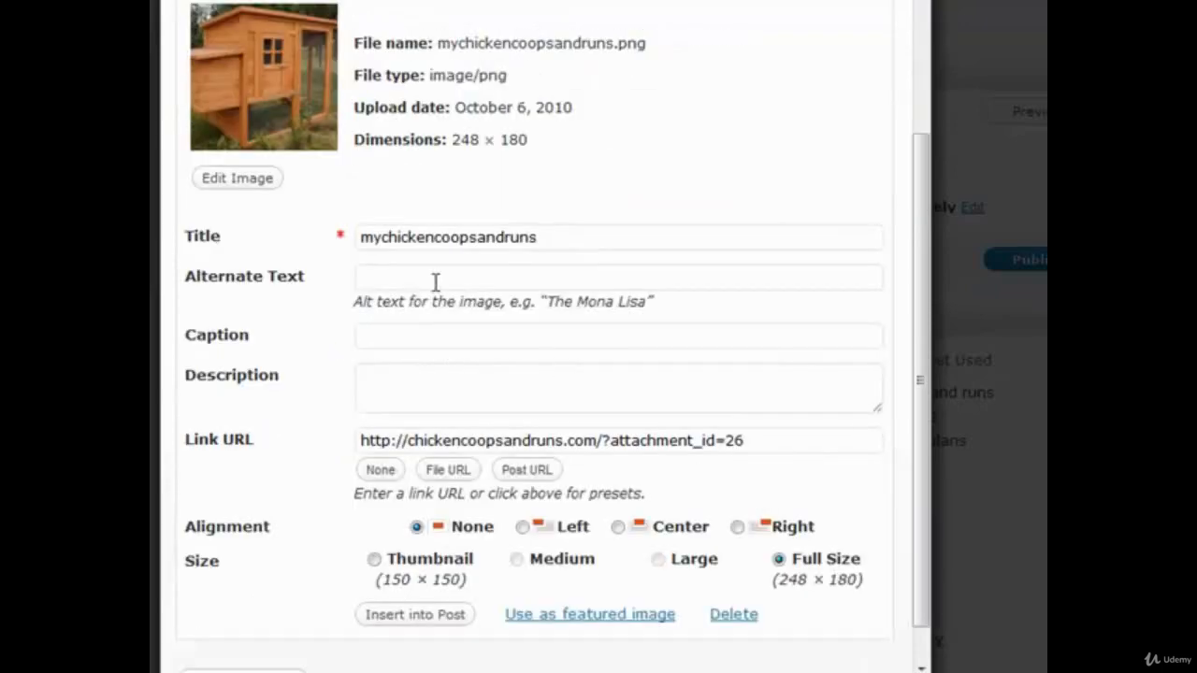
{"action": "left_click_drag", "start_coordinate": [383, 241], "coordinate": [657, 275]}
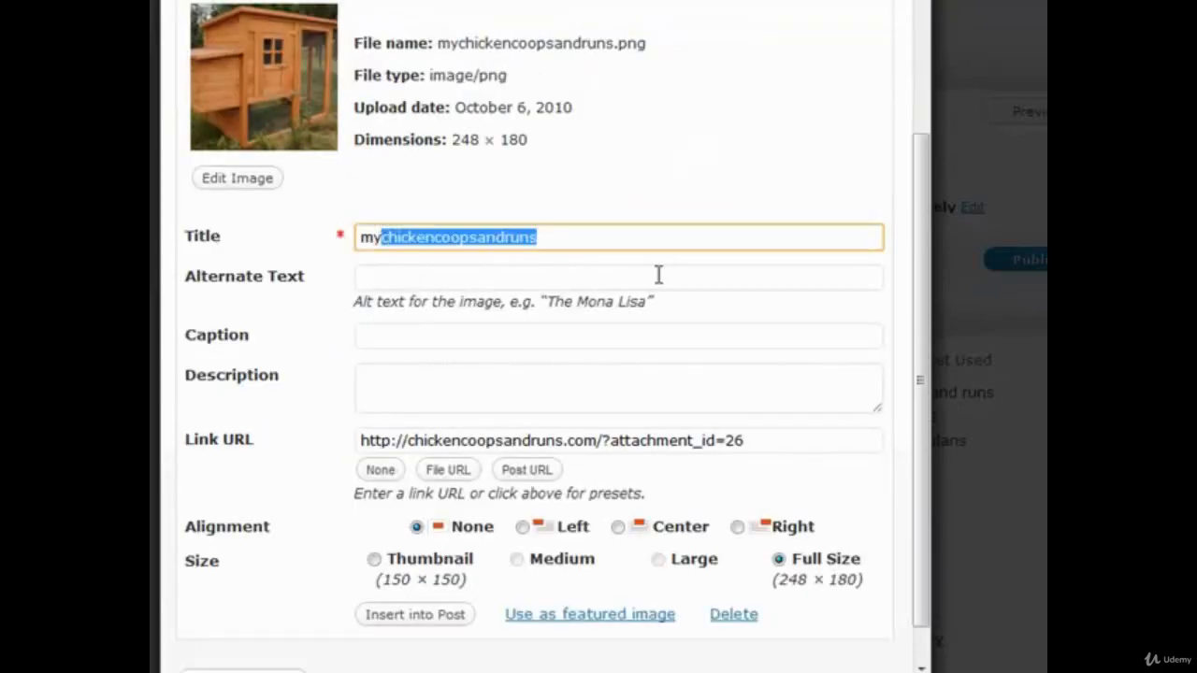
{"action": "type", "text": "chicken coop and run"}
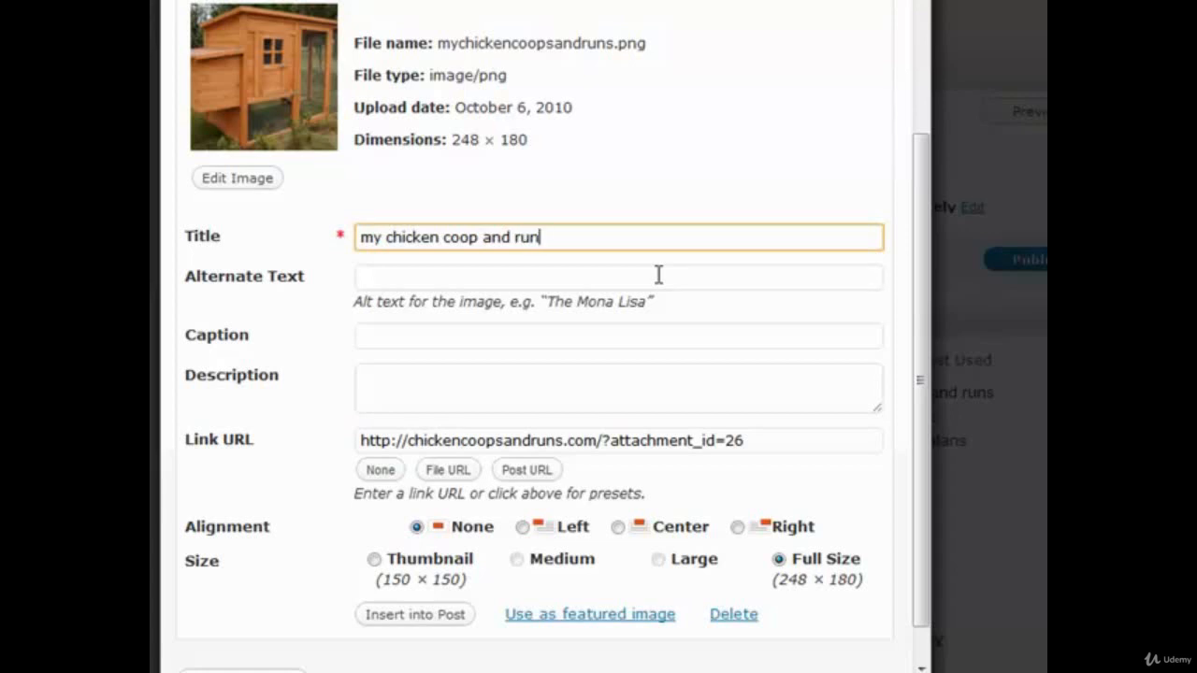
{"action": "scroll", "coordinate": [658, 274], "scroll_direction": "up", "scroll_amount": 2}
{"action": "scroll", "coordinate": [661, 283], "scroll_direction": "down", "scroll_amount": 3}
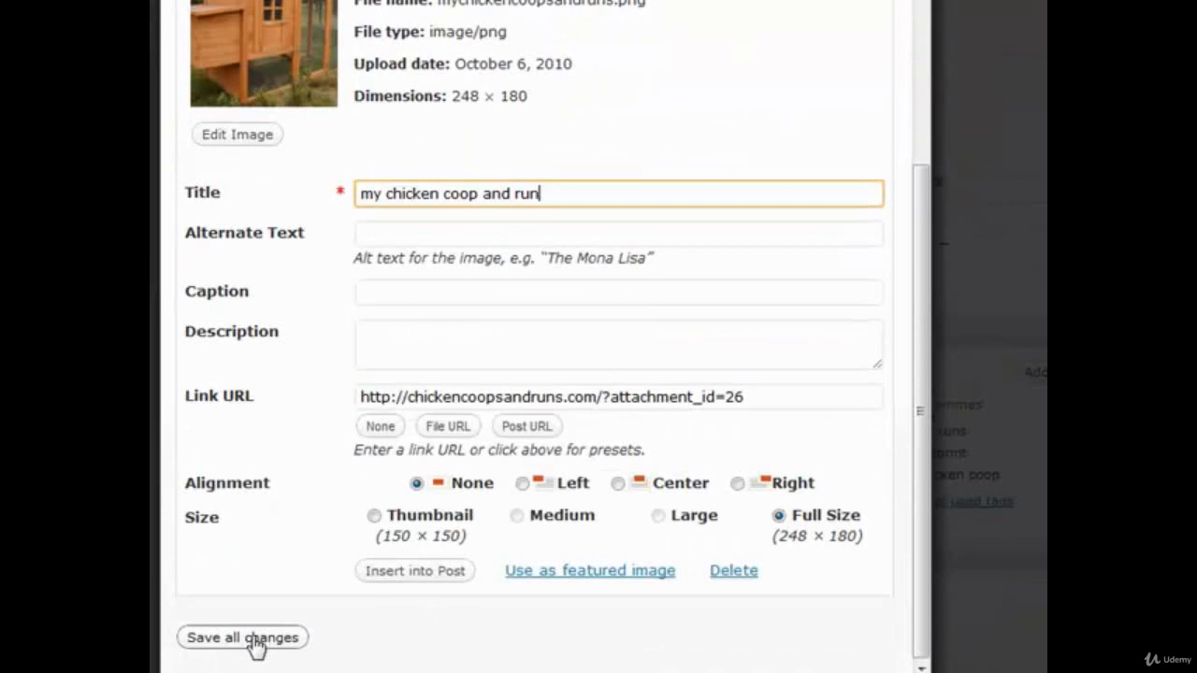
{"action": "left_click", "coordinate": [456, 570]}
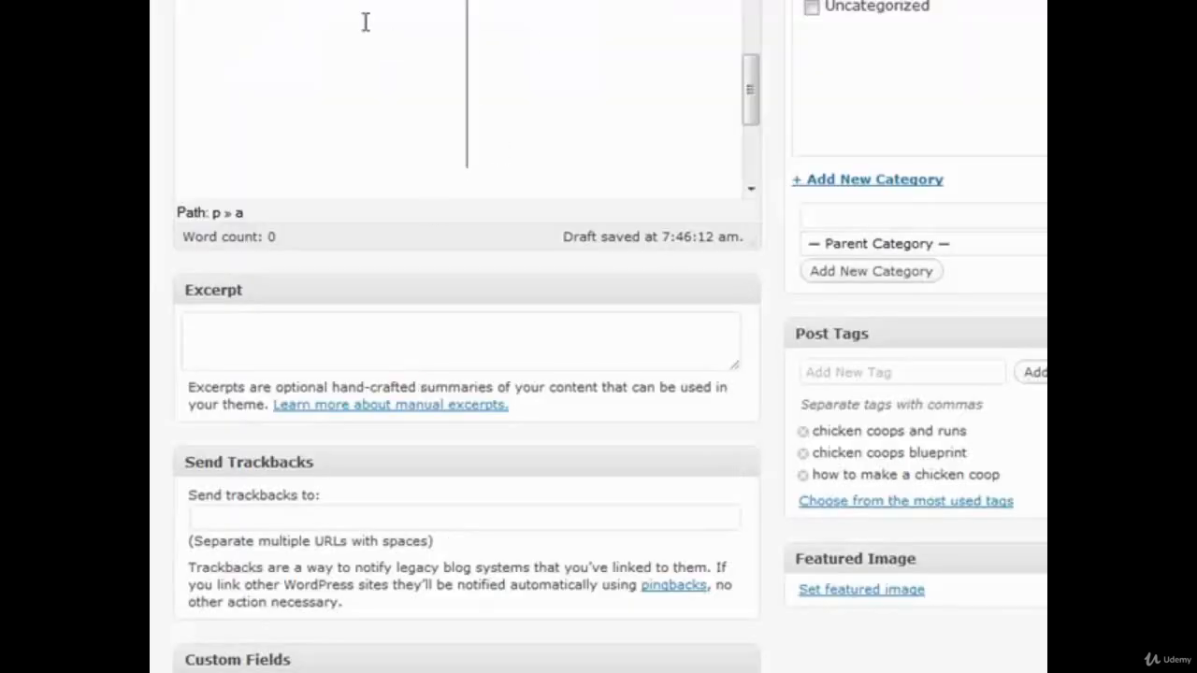
Step: Center the inserted chicken coop photo in the post
{"action": "left_click", "coordinate": [369, 26]}
{"action": "scroll", "coordinate": [531, 457], "scroll_direction": "up", "scroll_amount": 2}
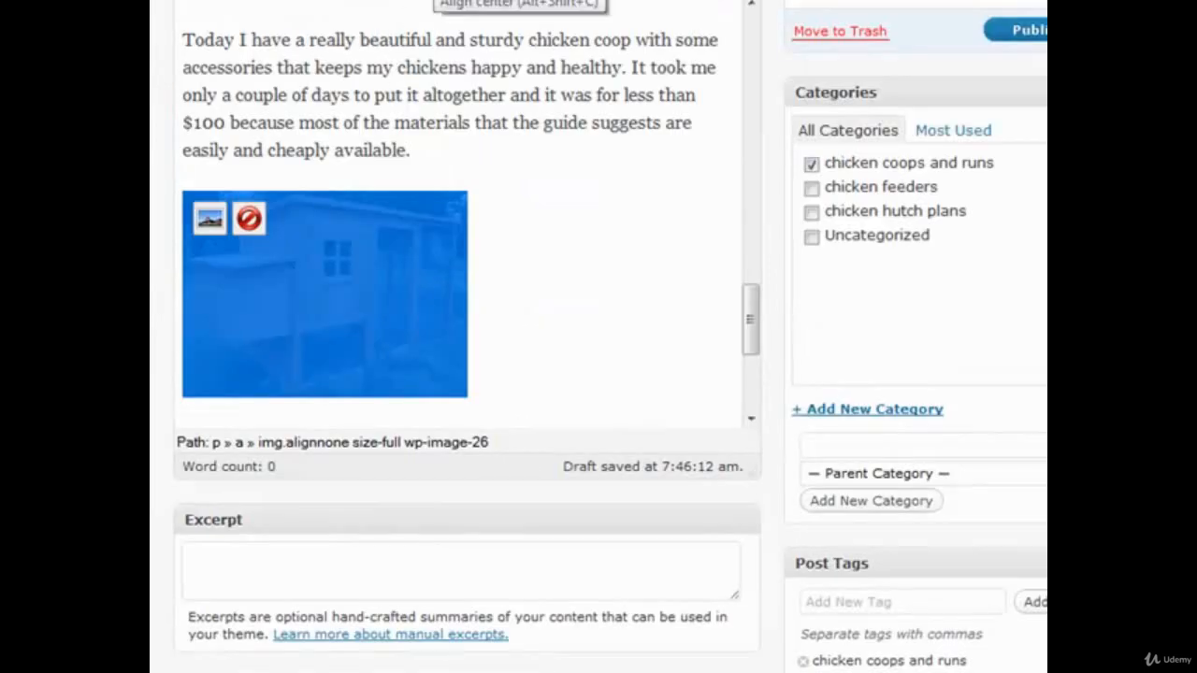
{"action": "left_click", "coordinate": [411, 12]}
{"action": "scroll", "coordinate": [674, 271], "scroll_direction": "down", "scroll_amount": 3}
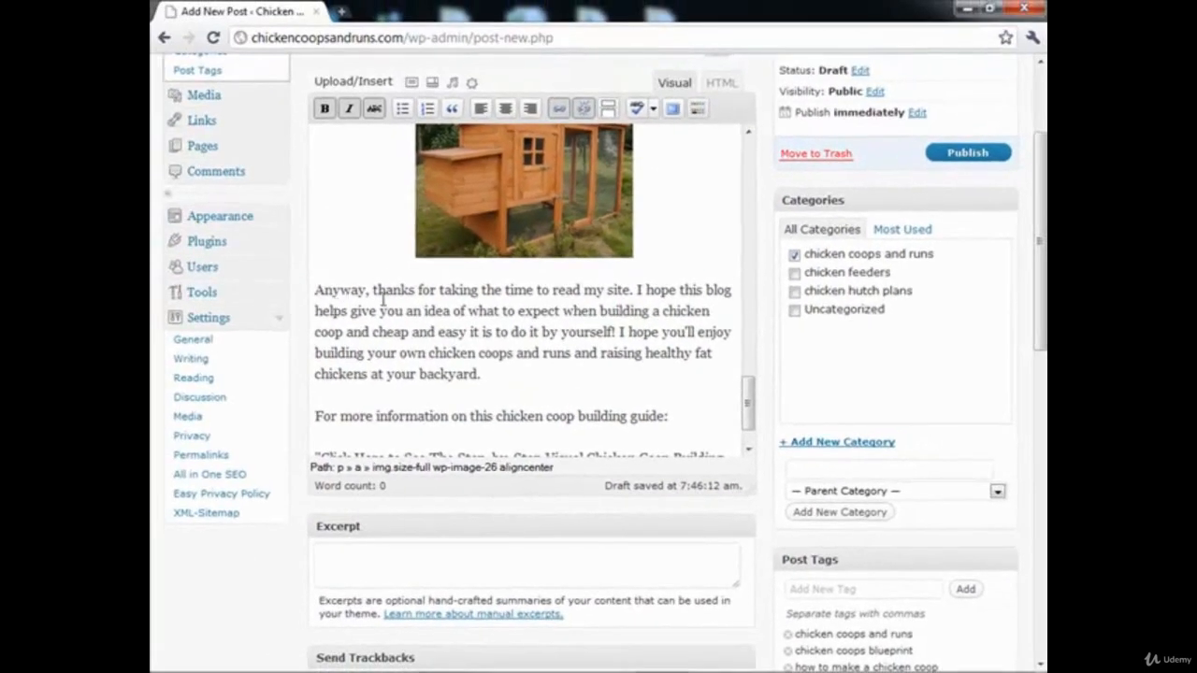
Step: Replace "and" before "cheap" with "that is" in the paragraph beginning "Anyway, thanks for taking the time"
{"action": "left_click", "coordinate": [486, 354]}
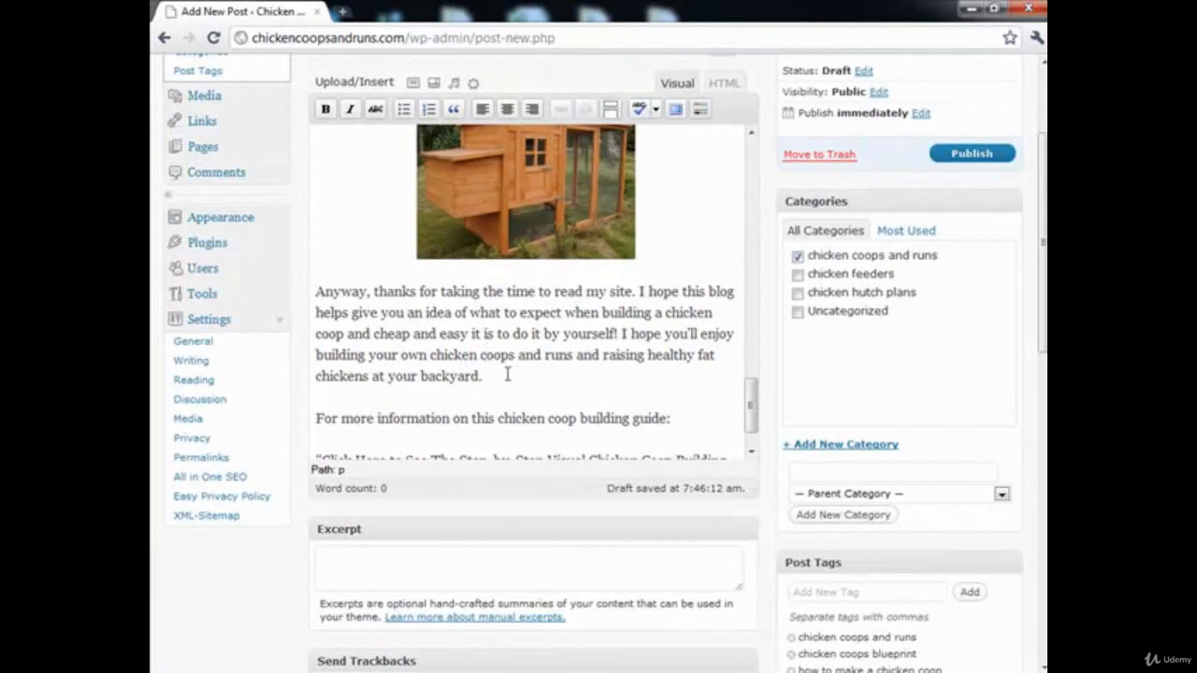
{"action": "left_click", "coordinate": [375, 336]}
{"action": "left_click_drag", "start_coordinate": [378, 334], "coordinate": [346, 334]}
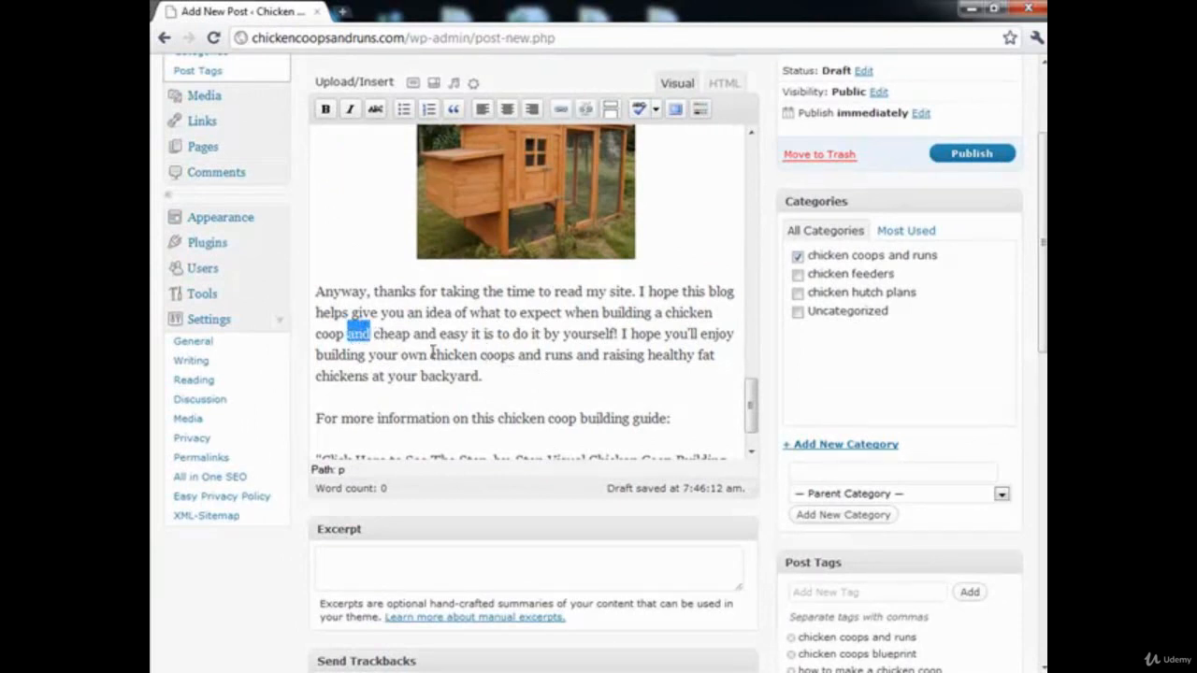
{"action": "type", "text": "that is"}
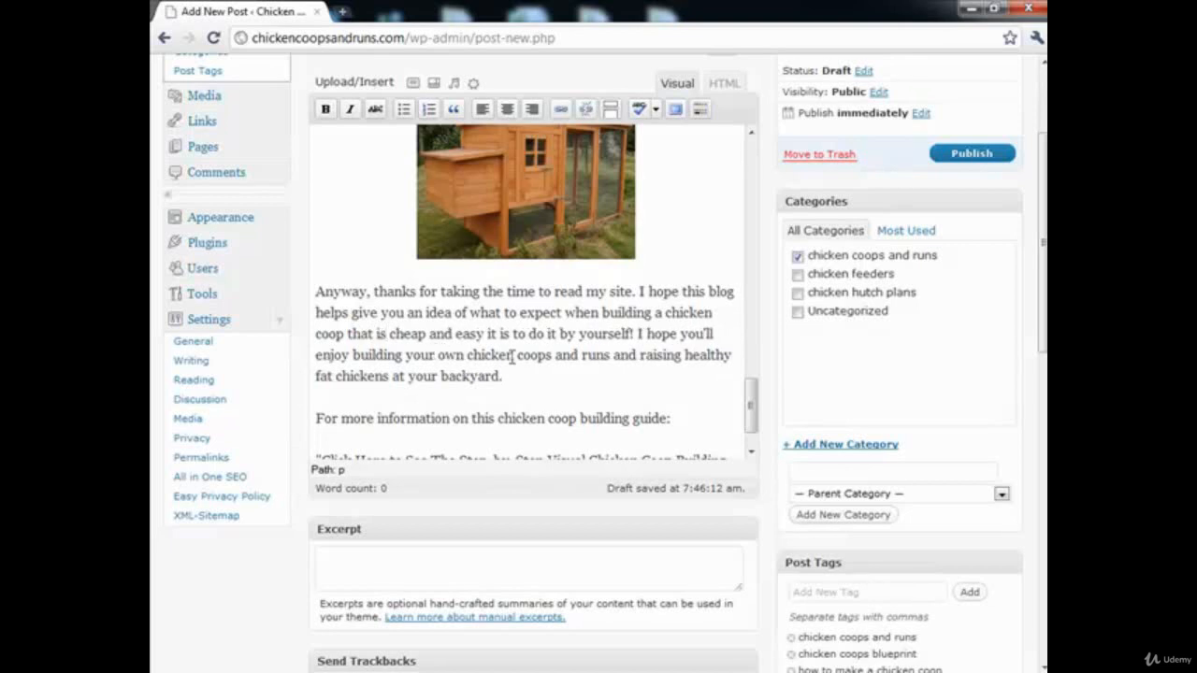
Step: Select the closing line "Click Here to See The Step-by-Step Visual Chicken Coop Building Plans", including its quotation marks
{"action": "scroll", "coordinate": [512, 358], "scroll_direction": "down", "scroll_amount": 1}
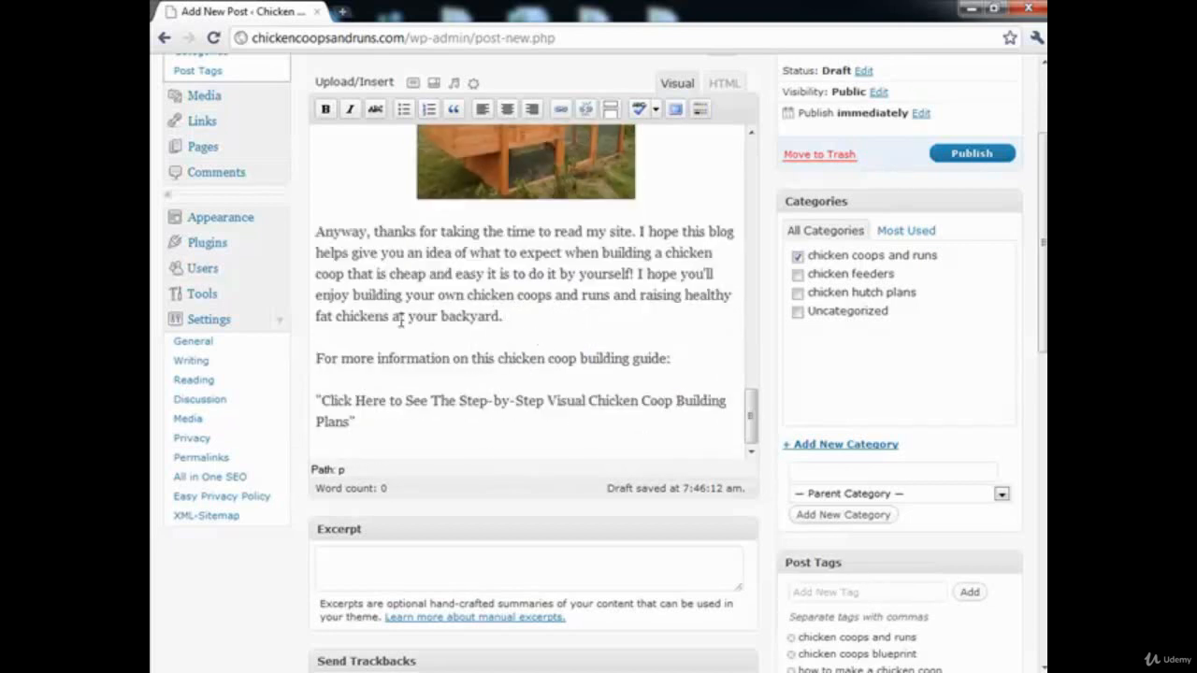
{"action": "scroll", "coordinate": [465, 324], "scroll_direction": "down", "scroll_amount": 1}
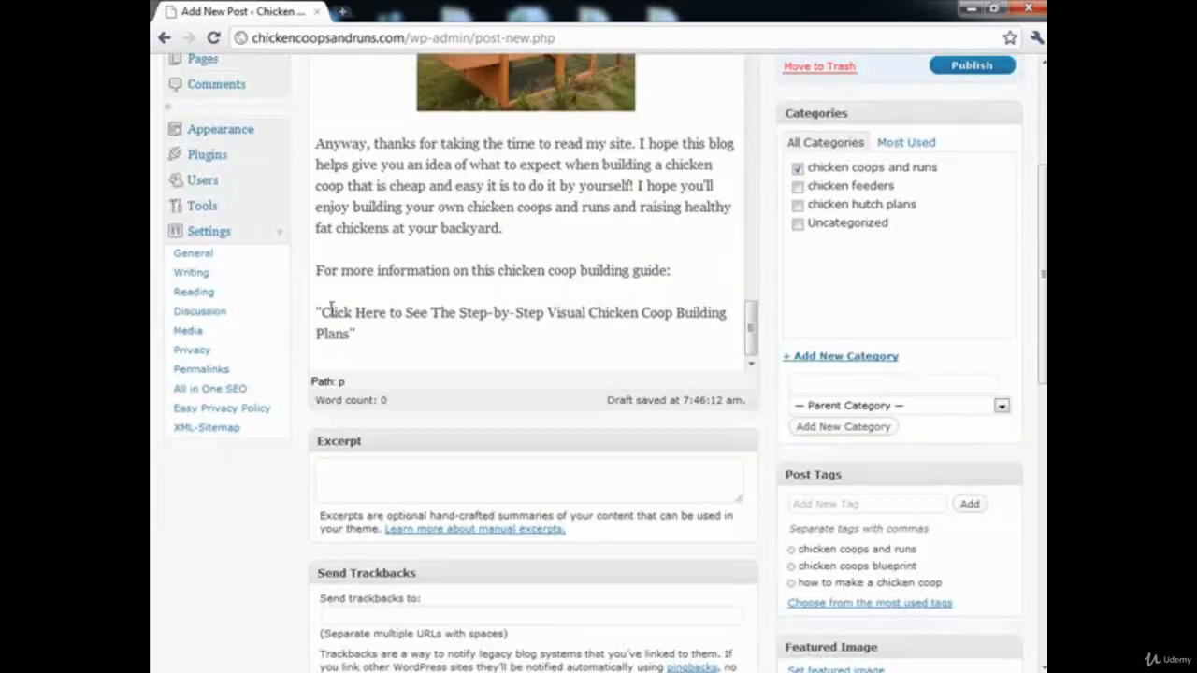
{"action": "left_click_drag", "start_coordinate": [318, 312], "coordinate": [358, 333]}
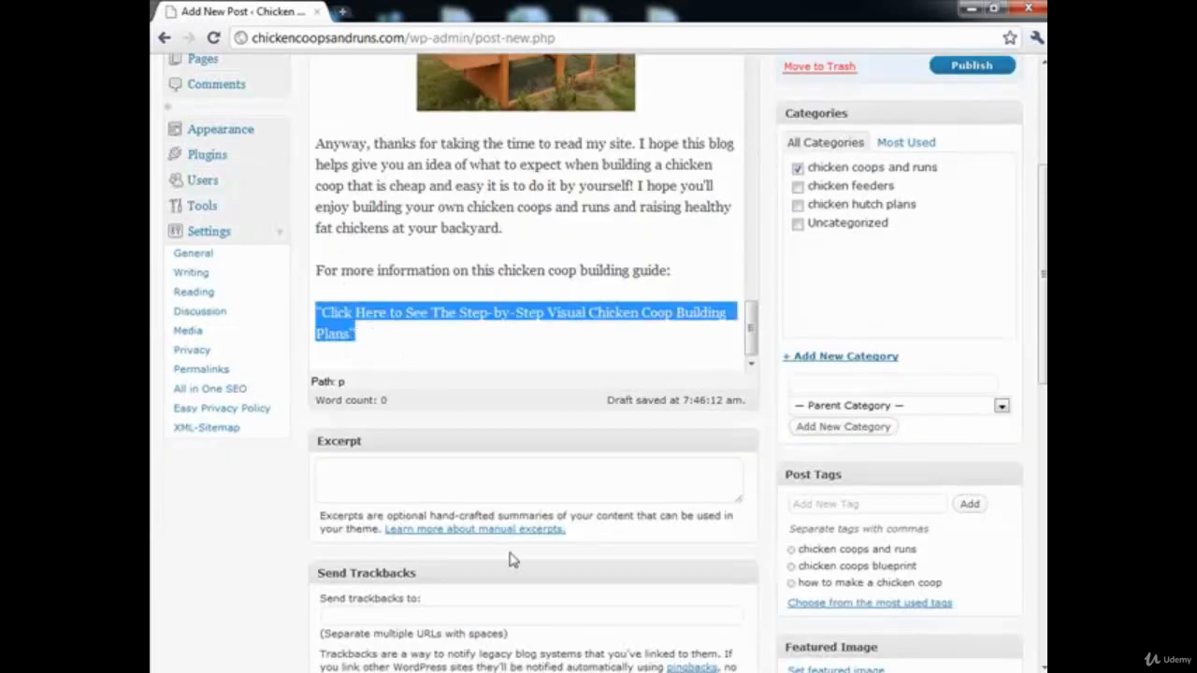